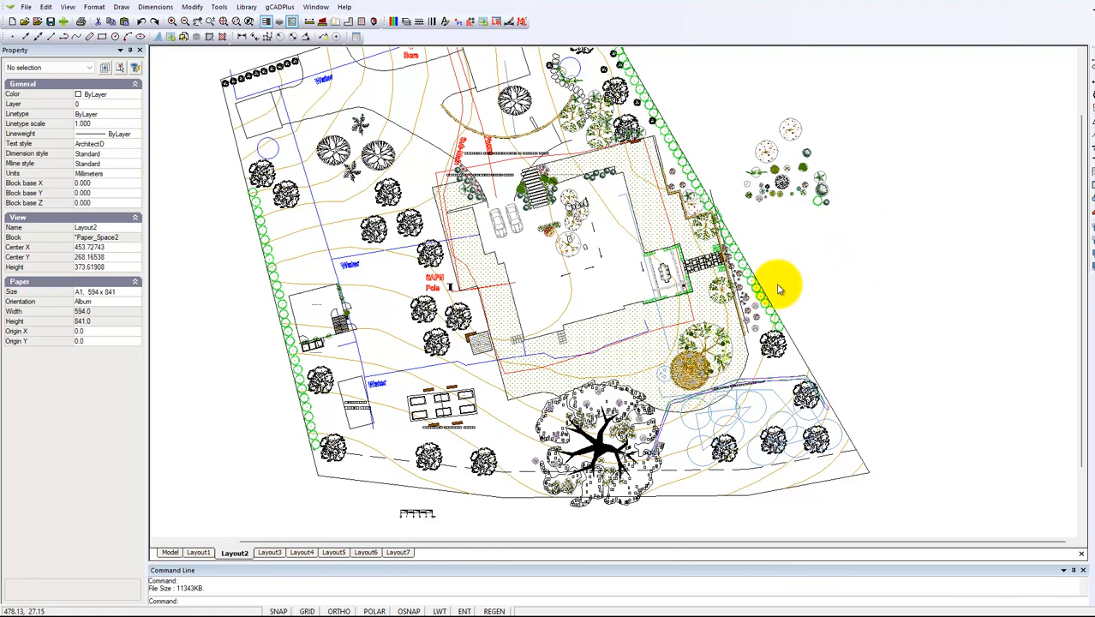
Check the current file size of the drawing
{"action": "left_click", "coordinate": [25, 8]}
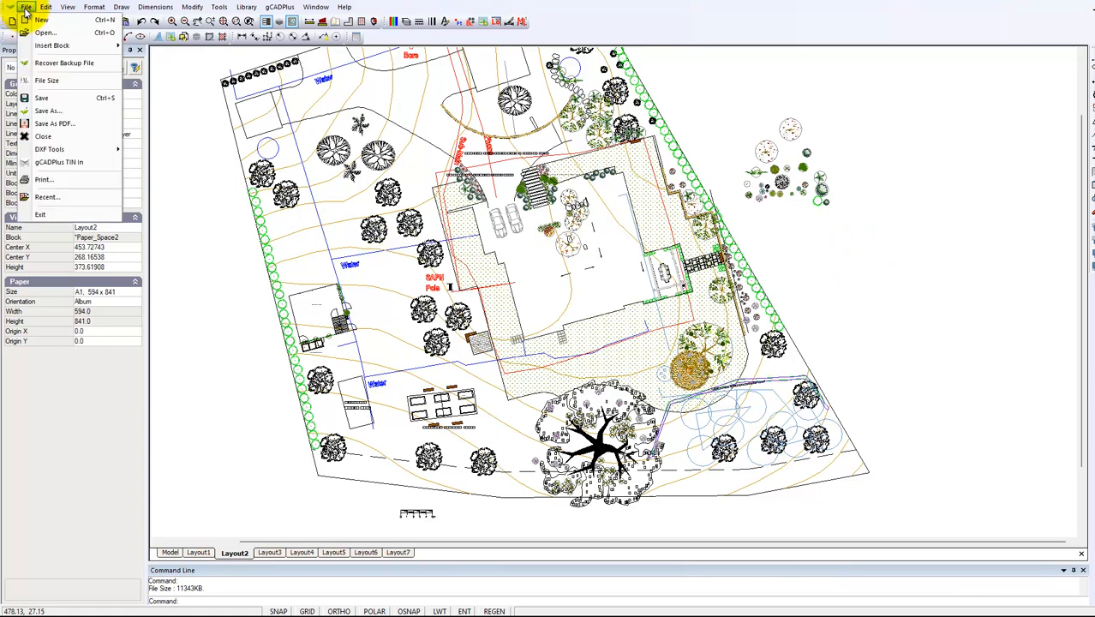
{"action": "left_click", "coordinate": [50, 83]}
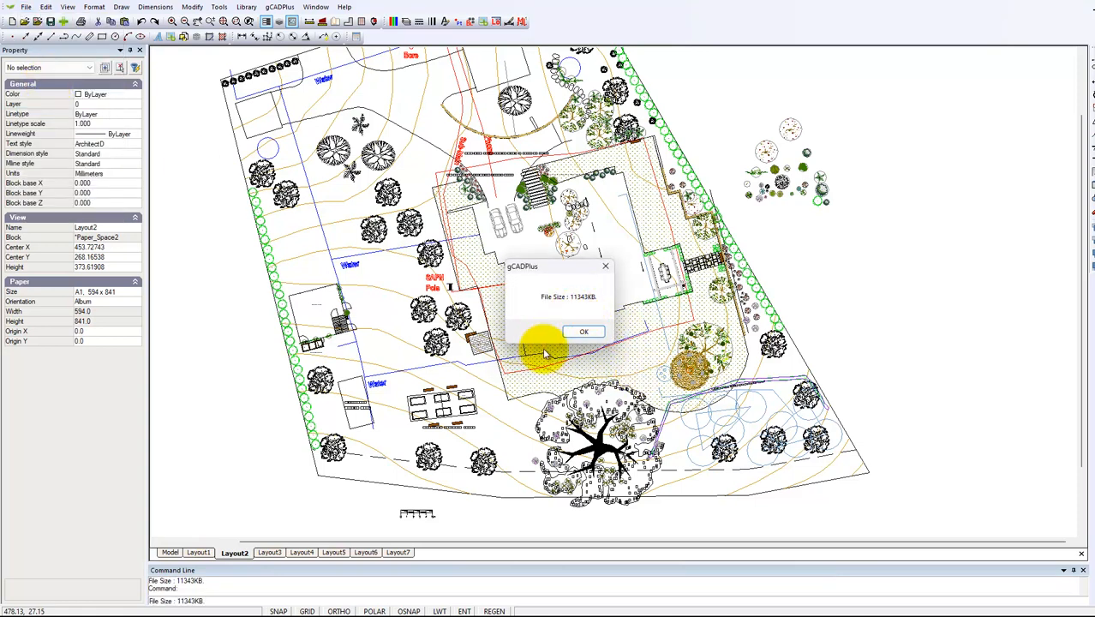
{"action": "left_click", "coordinate": [587, 336]}
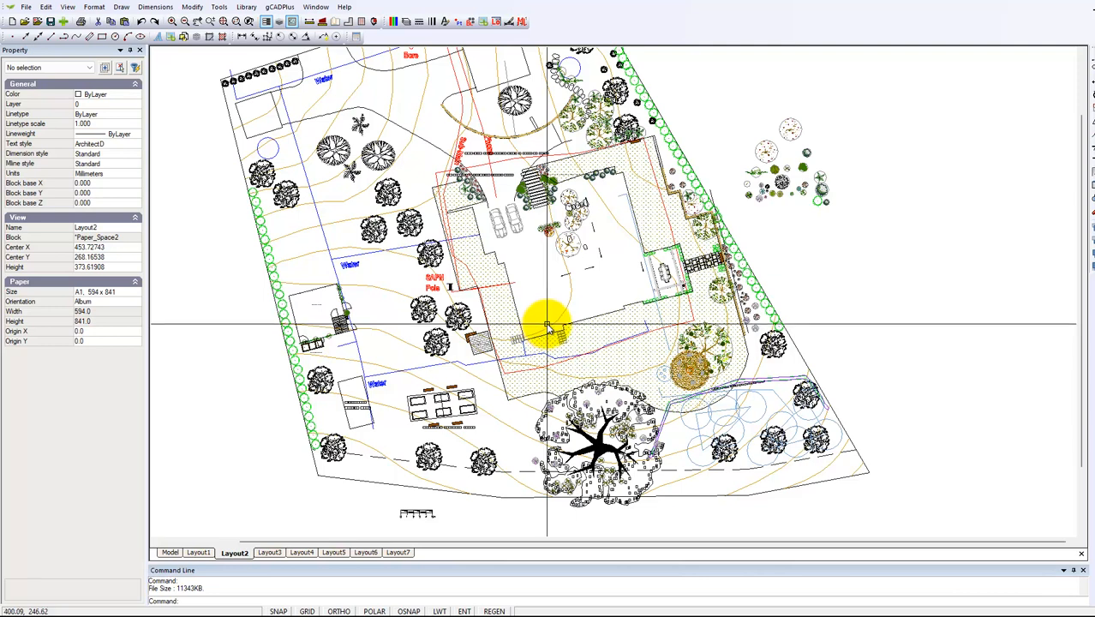
Switch to model space and turn on all of the drawing's layers in the Layer Properties Manager
{"action": "left_click", "coordinate": [171, 553]}
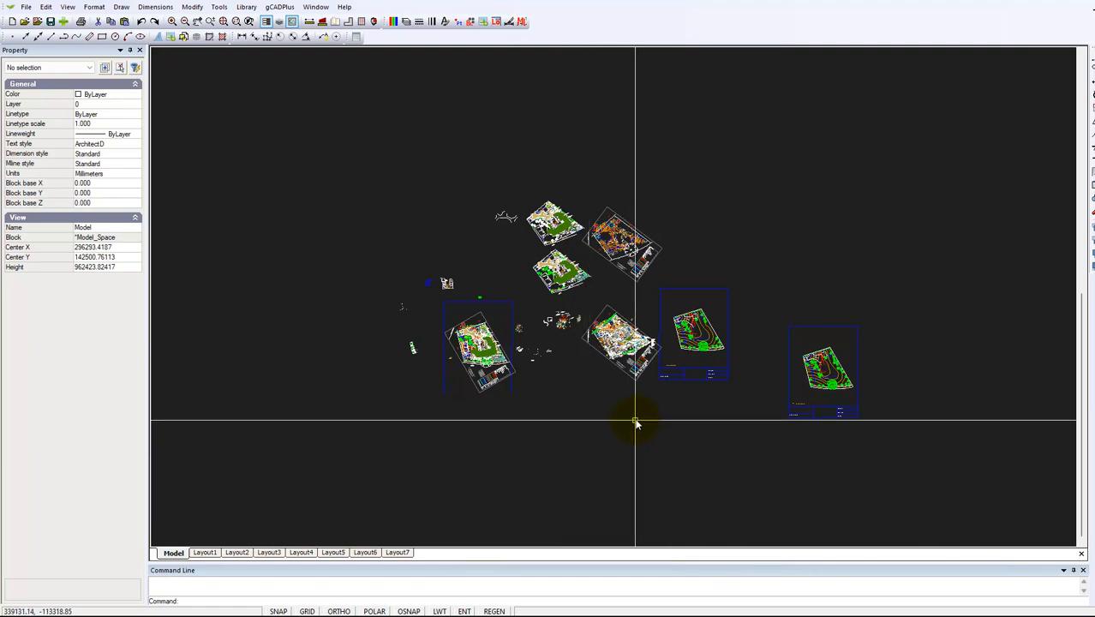
{"action": "scroll", "coordinate": [627, 360], "scroll_direction": "up", "scroll_amount": 3}
{"action": "scroll", "coordinate": [627, 360], "scroll_direction": "up", "scroll_amount": 1}
{"action": "scroll", "coordinate": [625, 354], "scroll_direction": "up", "scroll_amount": 3}
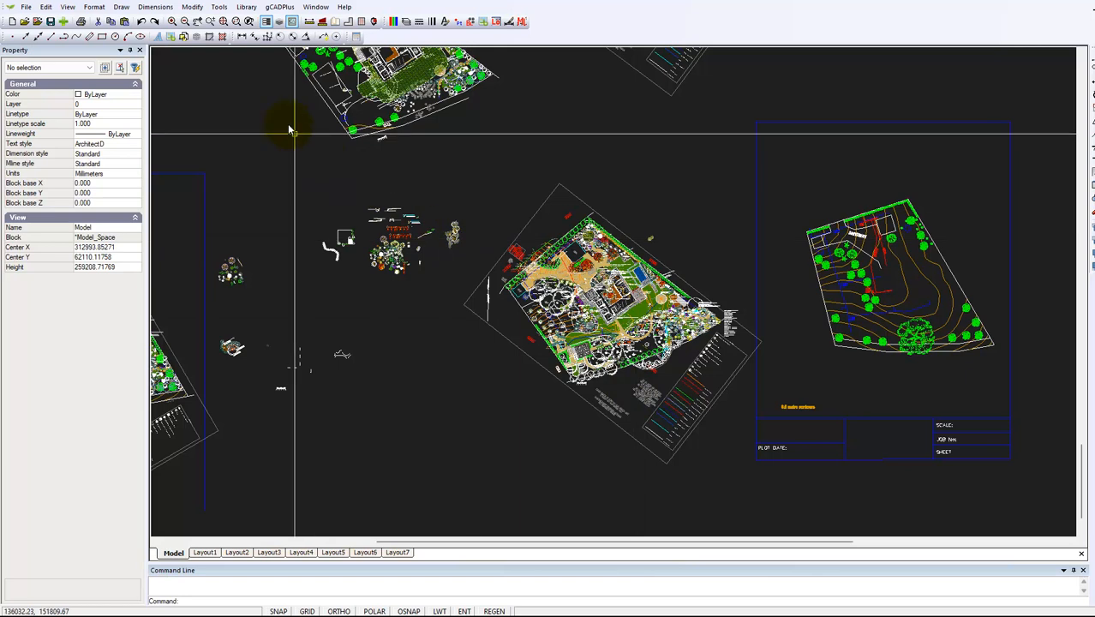
{"action": "left_click", "coordinate": [407, 24]}
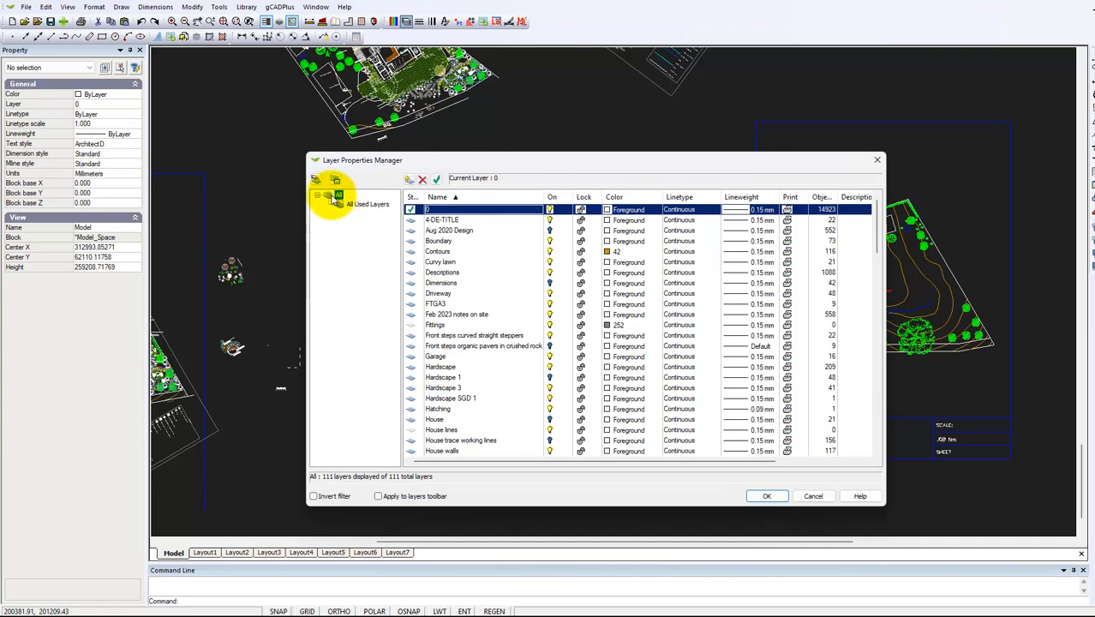
{"action": "right_click", "coordinate": [332, 199]}
{"action": "left_click", "coordinate": [376, 204]}
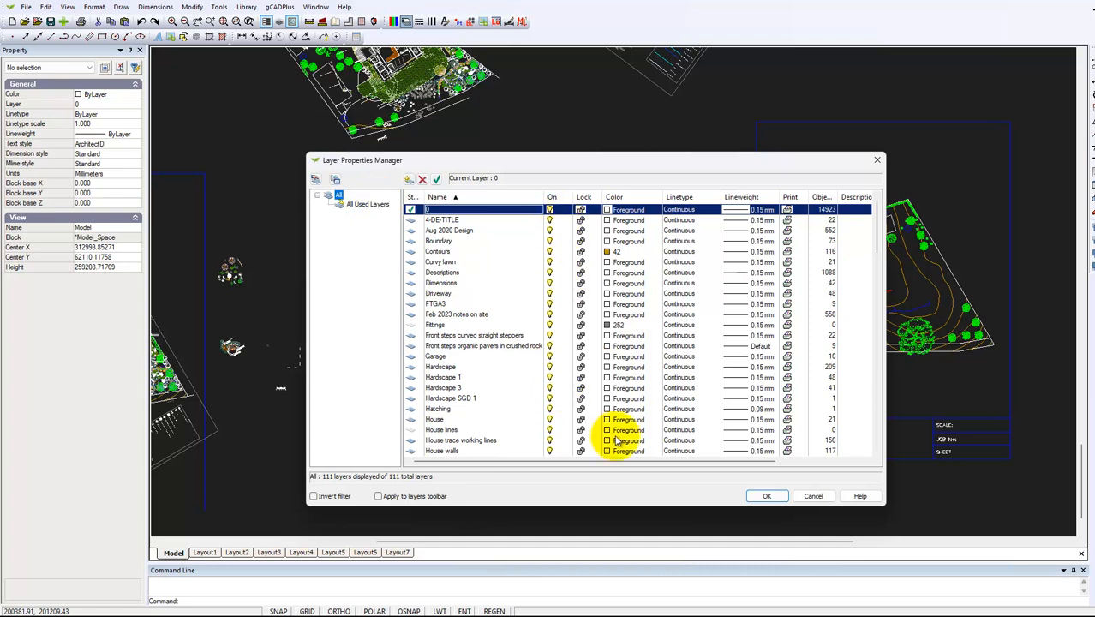
{"action": "left_click", "coordinate": [772, 497]}
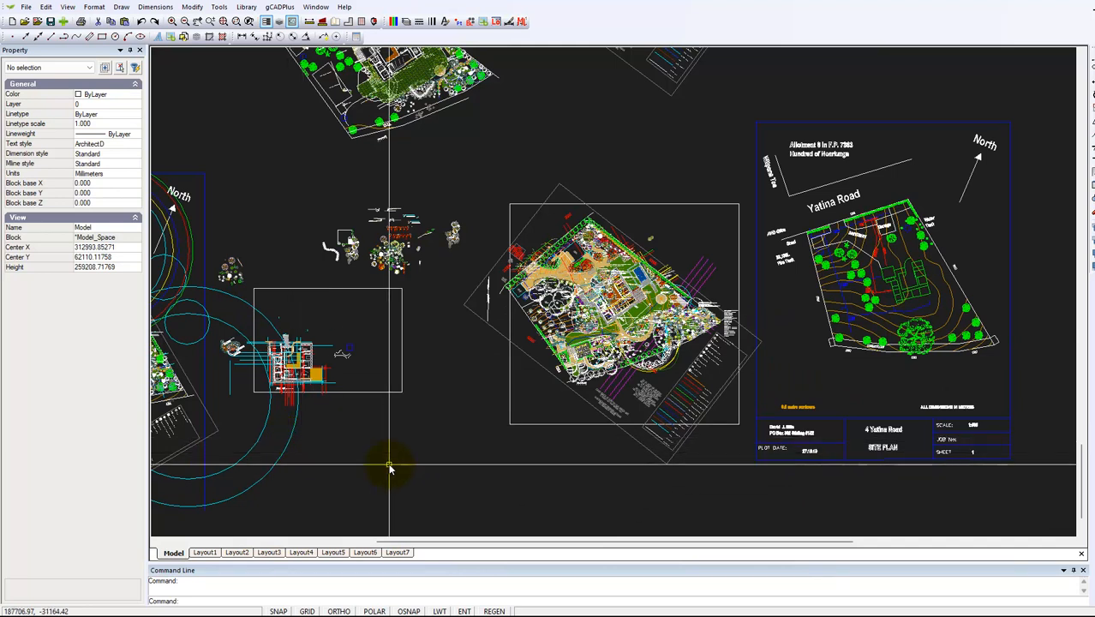
Zoom to the drawing extents and select the stray driveway block far above the plans
{"action": "right_click", "coordinate": [463, 436]}
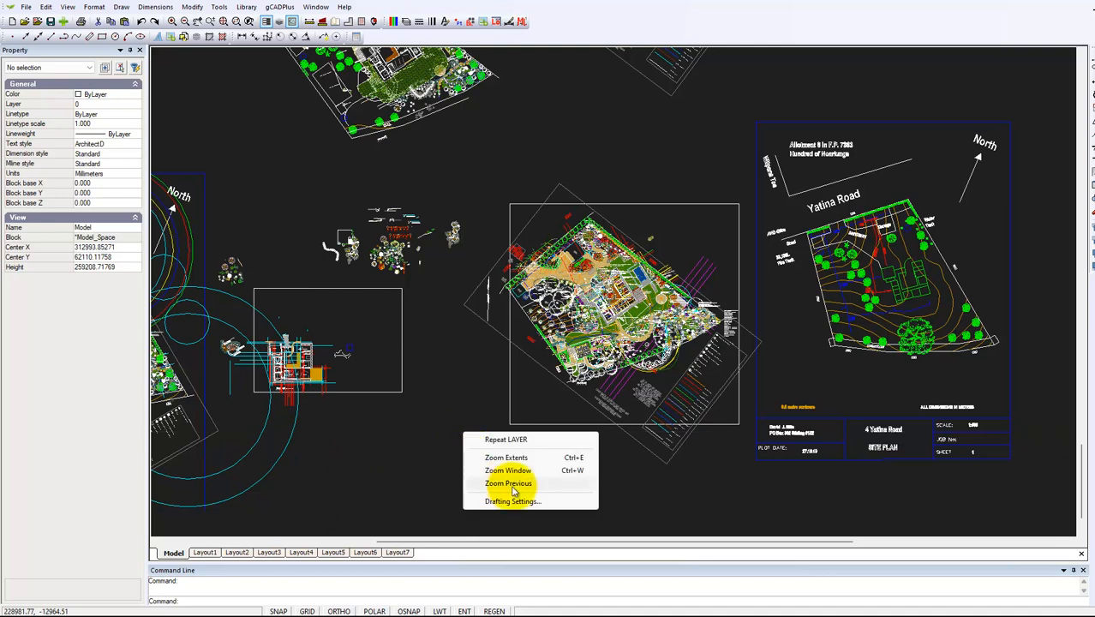
{"action": "left_click", "coordinate": [524, 459]}
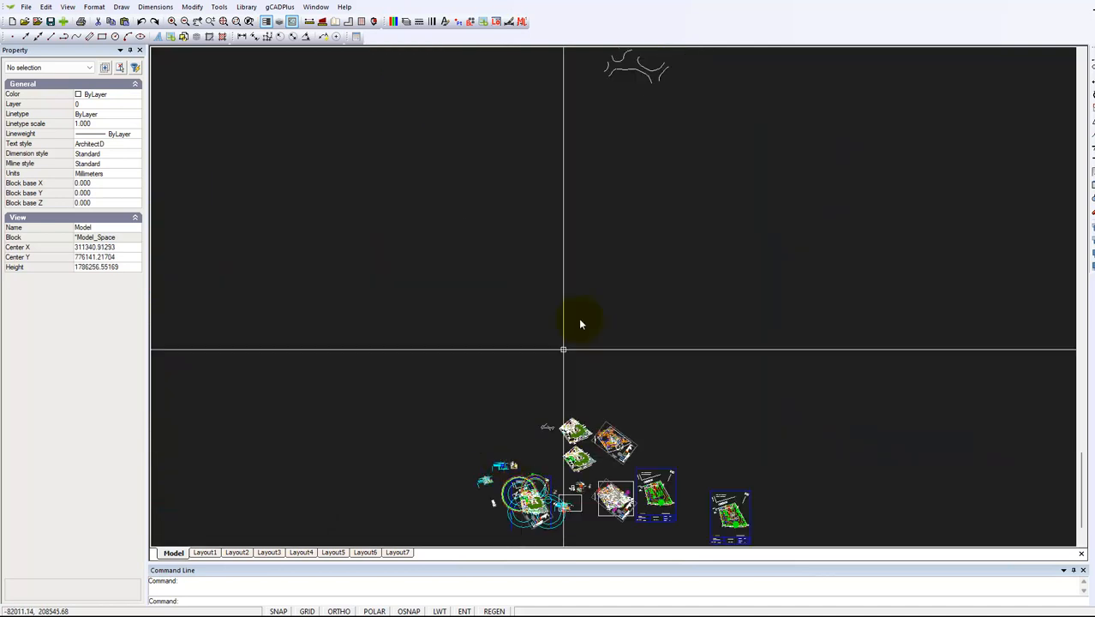
{"action": "left_click", "coordinate": [624, 74]}
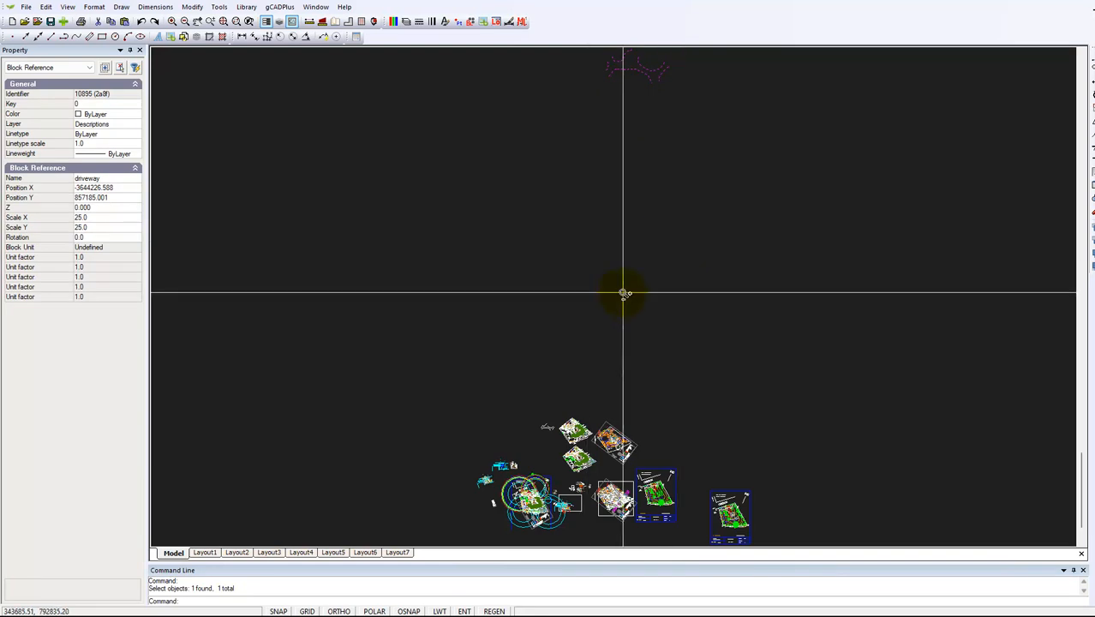
{"action": "scroll", "coordinate": [625, 294], "scroll_direction": "down", "scroll_amount": 3}
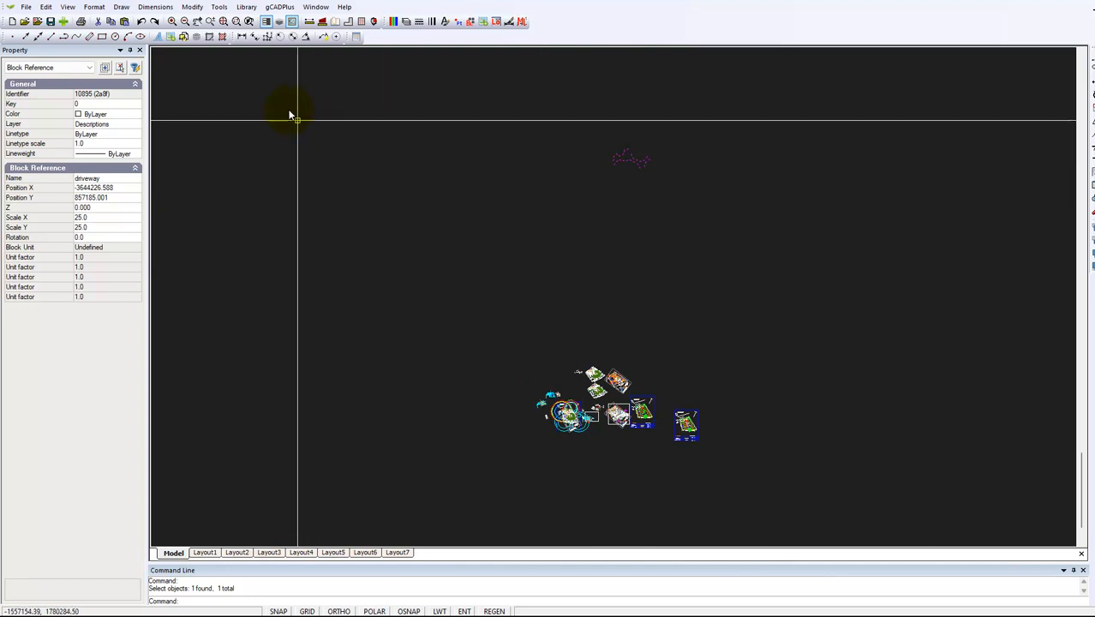
Review the Selection and Grips settings in the global parameters without changing them
{"action": "left_click", "coordinate": [222, 7]}
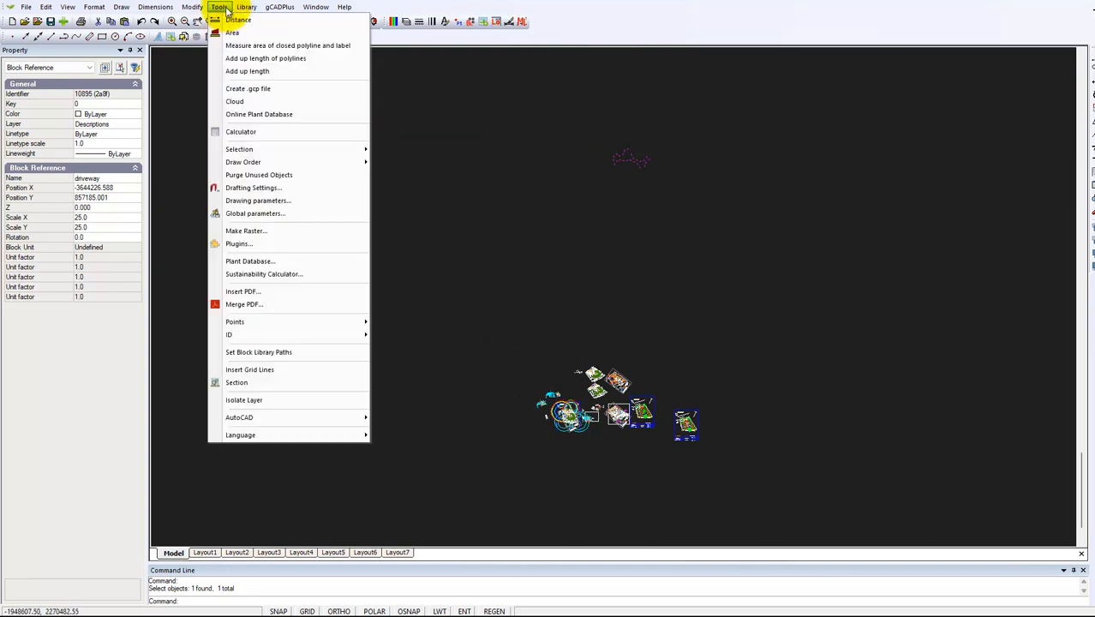
{"action": "left_click", "coordinate": [262, 213]}
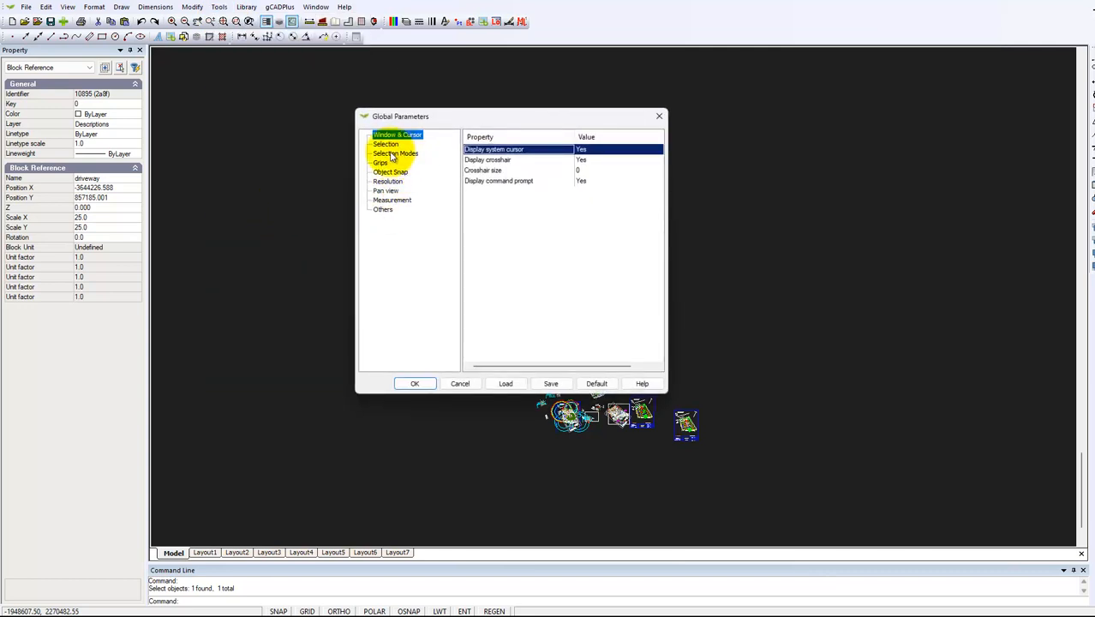
{"action": "left_click", "coordinate": [391, 146]}
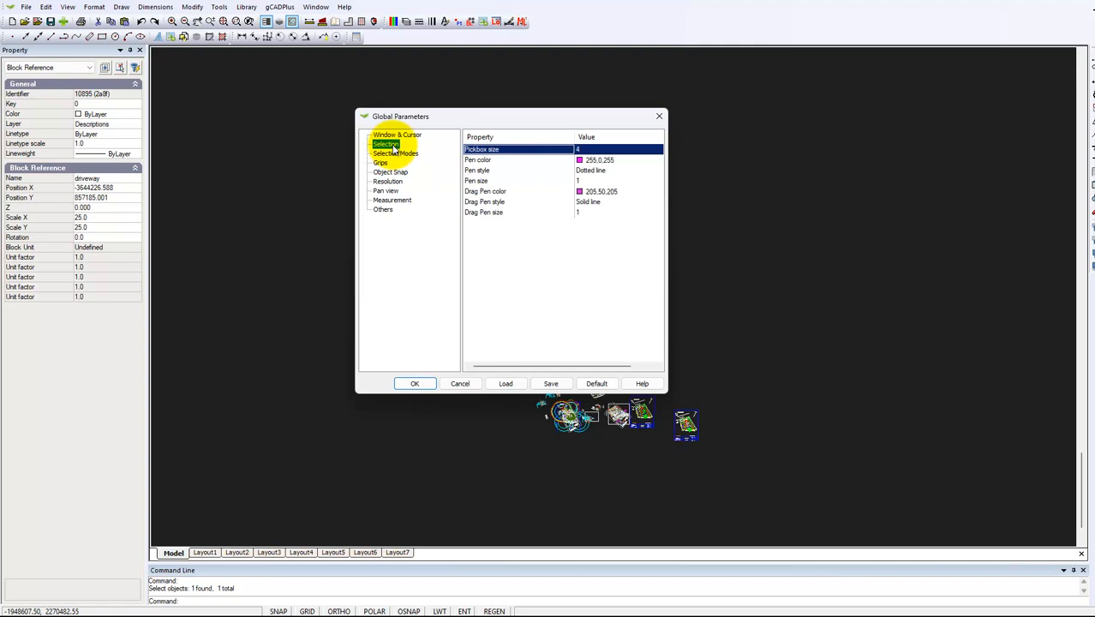
{"action": "left_click", "coordinate": [380, 163]}
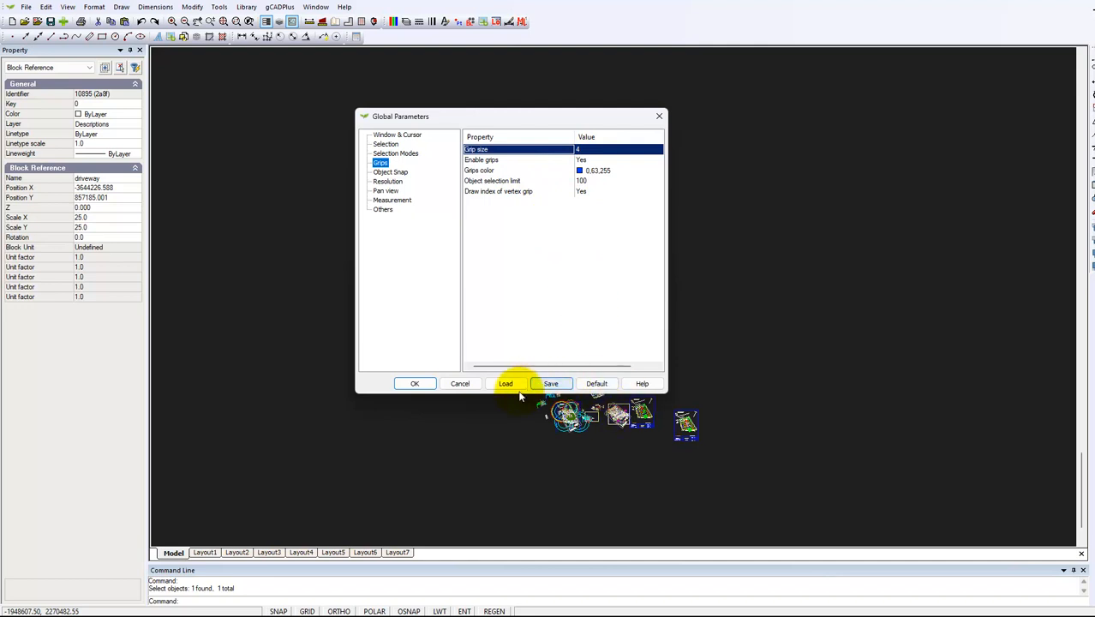
{"action": "left_click", "coordinate": [461, 383]}
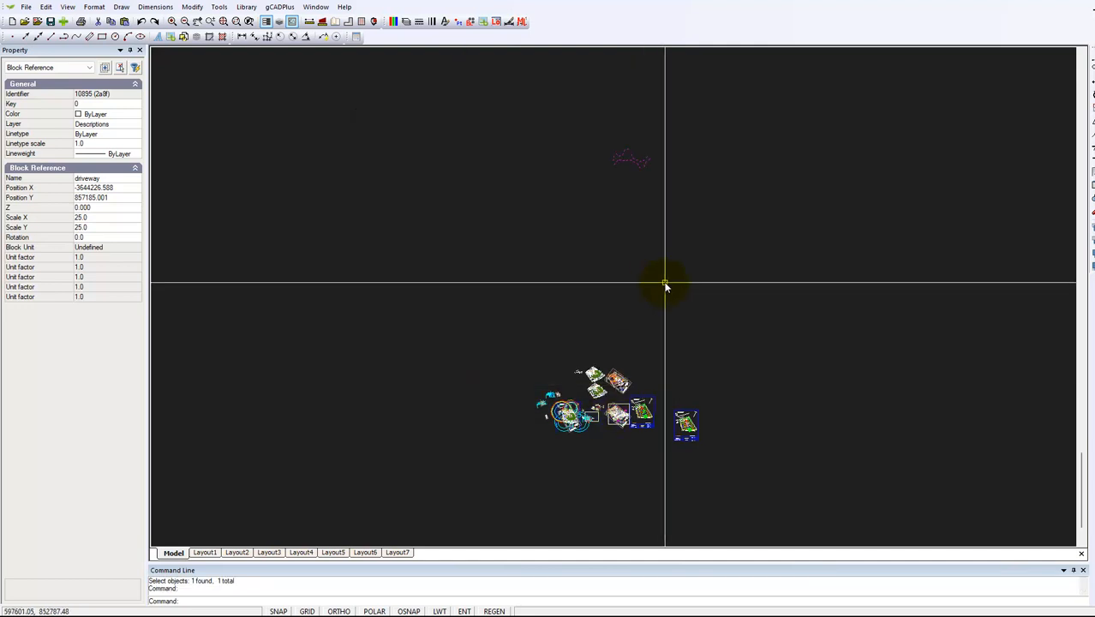
Locate the selected driveway block's distant insertion grip and delete the block
{"action": "scroll", "coordinate": [668, 284], "scroll_direction": "down", "scroll_amount": 2}
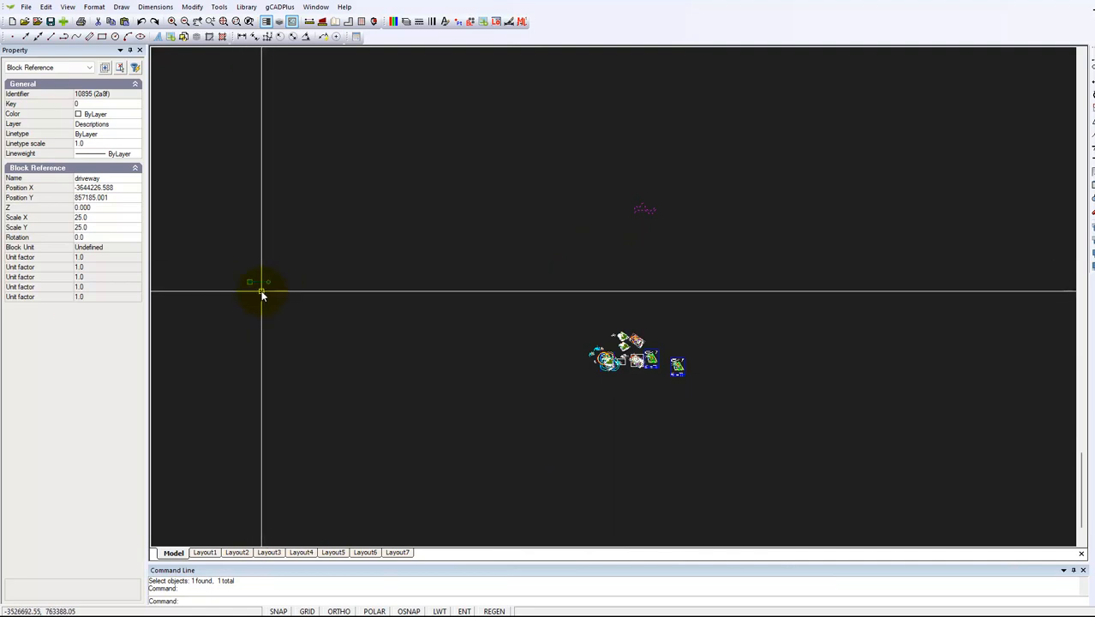
{"action": "left_click", "coordinate": [260, 291]}
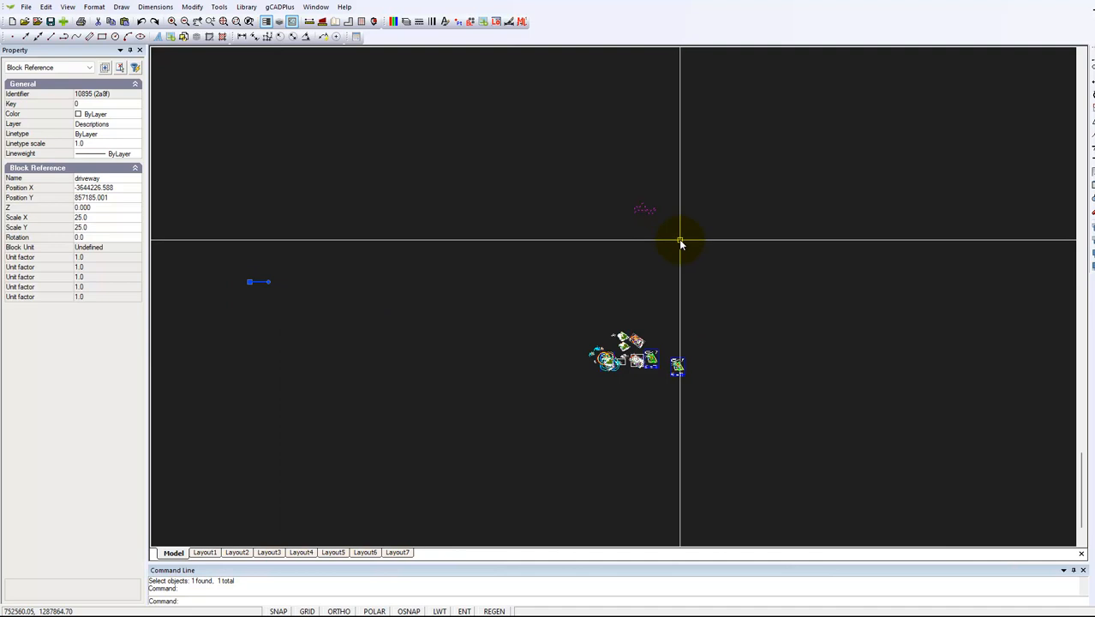
{"action": "key", "text": "Escape"}
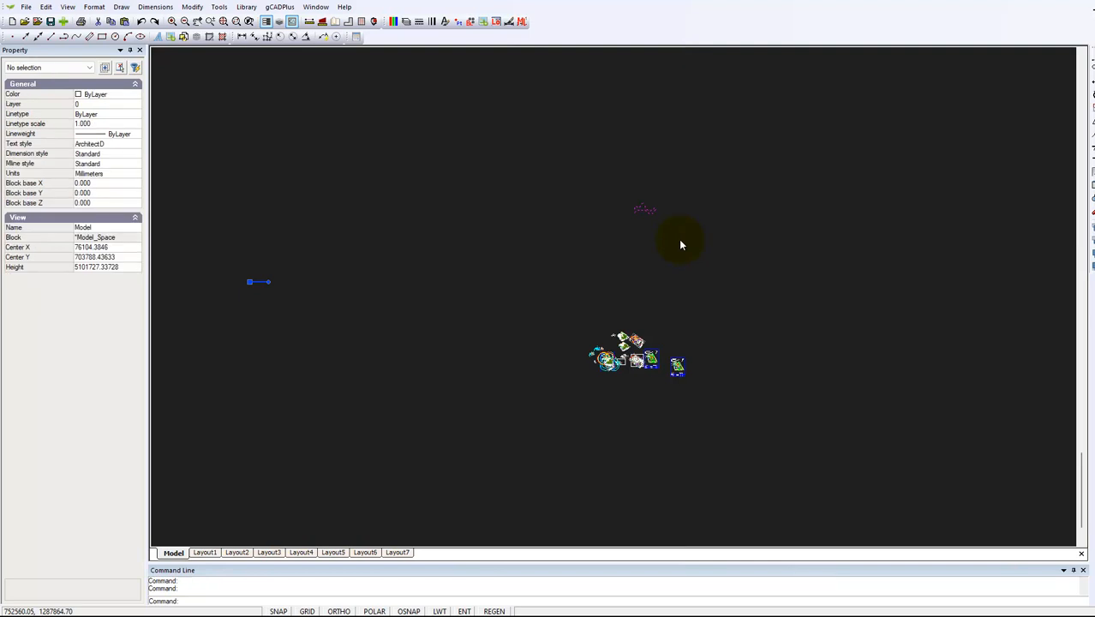
Delete the unneeded leftmost cluster of plans and the two blue-framed site plans from model space
{"action": "right_click", "coordinate": [719, 288]}
{"action": "left_click", "coordinate": [772, 344]}
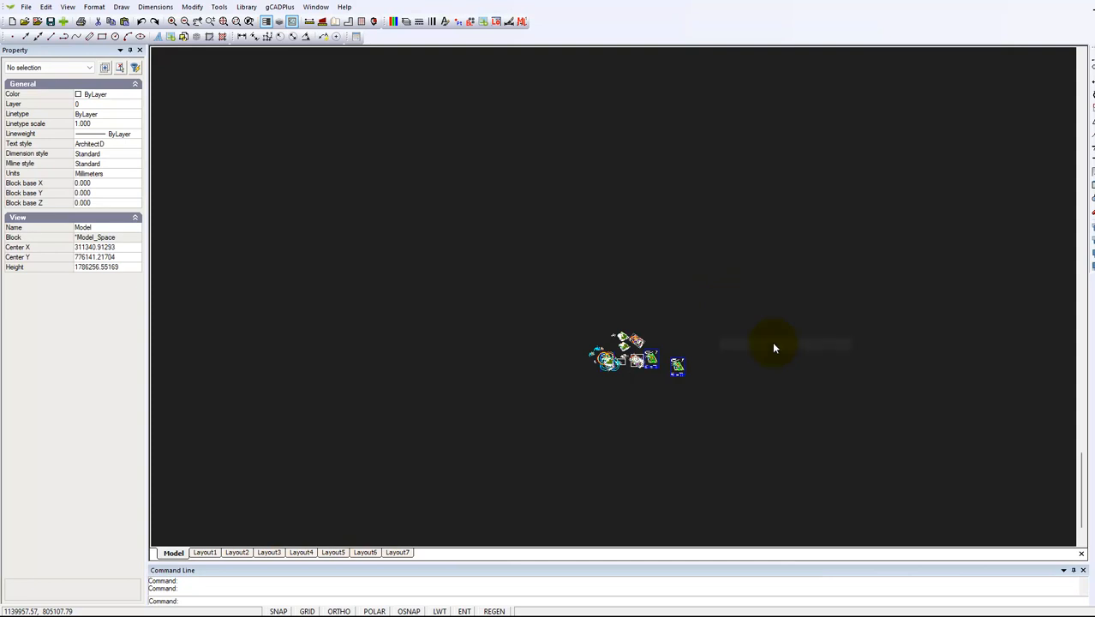
{"action": "scroll", "coordinate": [770, 345], "scroll_direction": "up", "scroll_amount": 3}
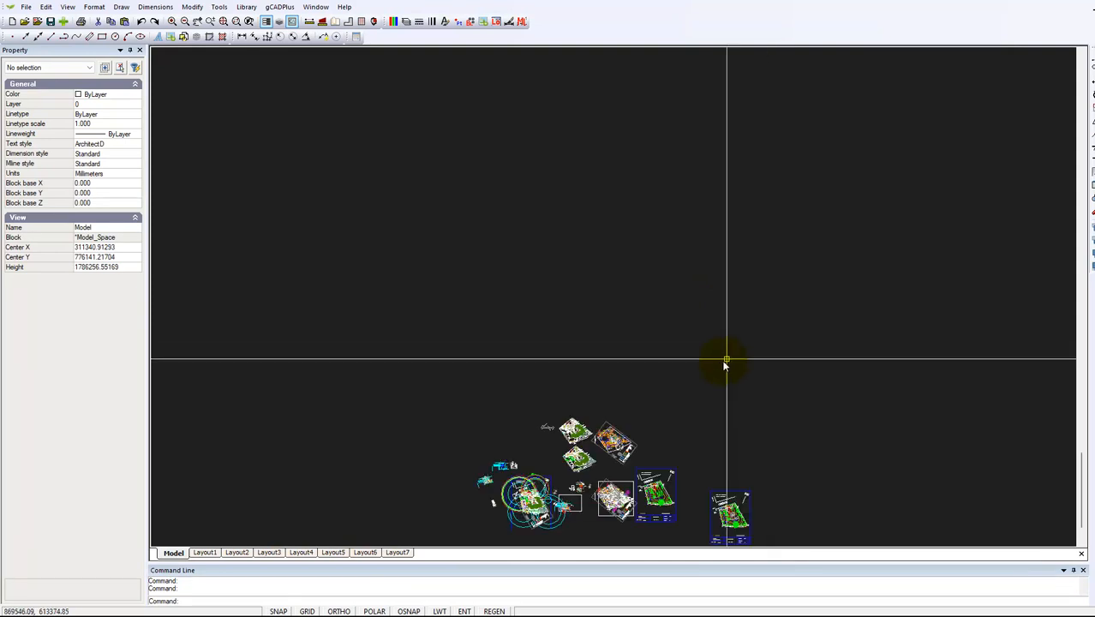
{"action": "middle_click_drag", "start_coordinate": [710, 297], "coordinate": [656, 147]}
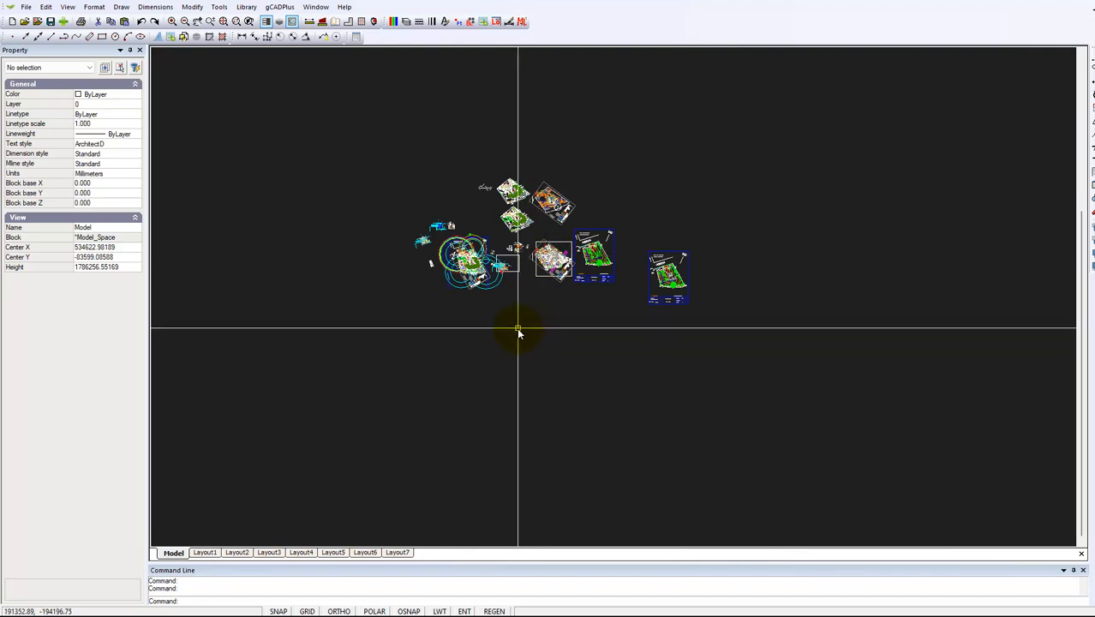
{"action": "left_click_drag", "start_coordinate": [524, 327], "coordinate": [398, 153]}
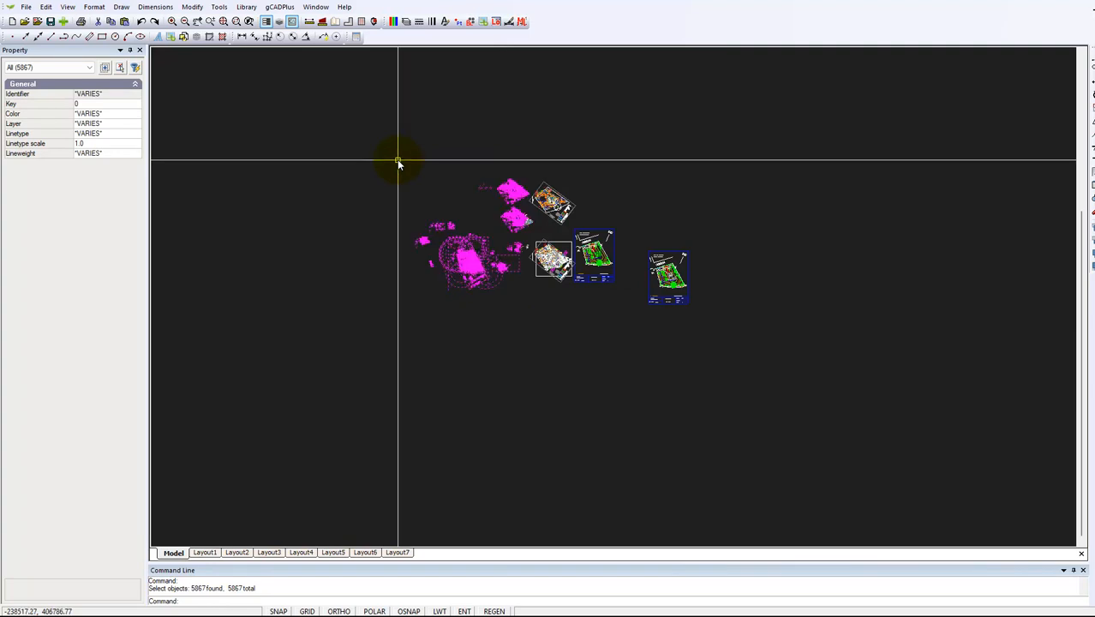
{"action": "key", "text": "Escape"}
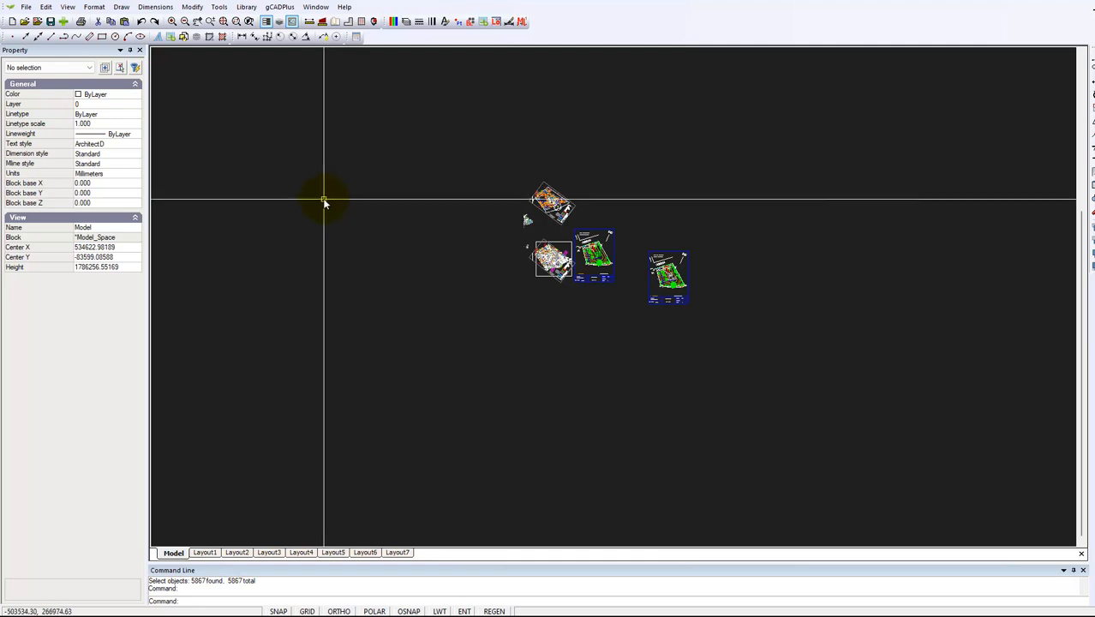
{"action": "left_click_drag", "start_coordinate": [727, 337], "coordinate": [589, 227]}
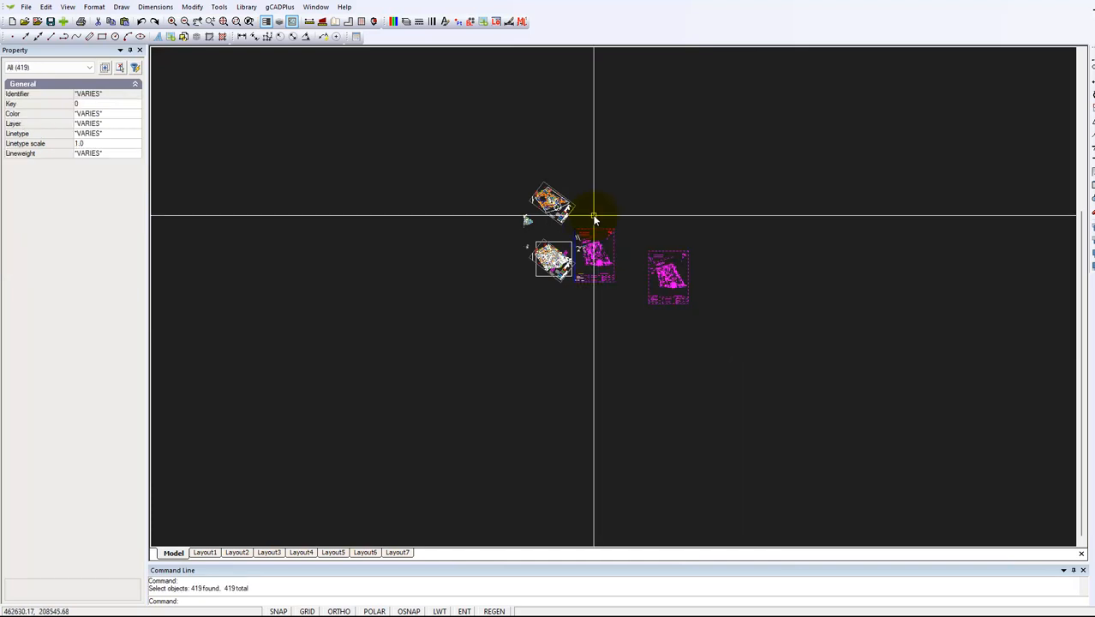
{"action": "key", "text": "Delete"}
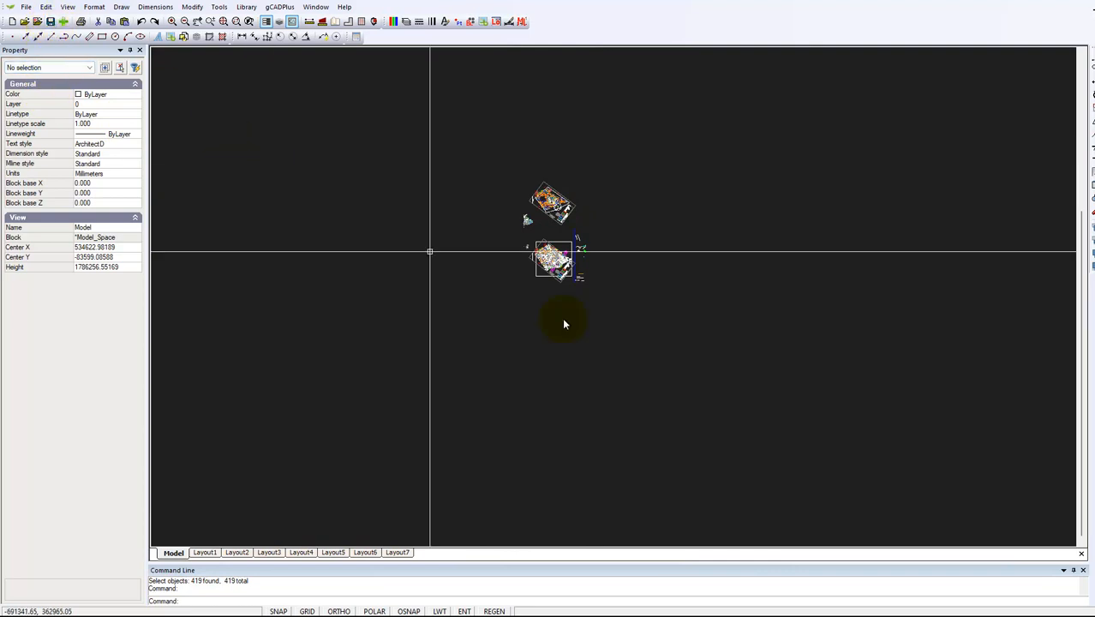
Zoom out beyond the drawing extents and check the empty area above the plans for stray objects with a selection window
{"action": "right_click", "coordinate": [631, 327]}
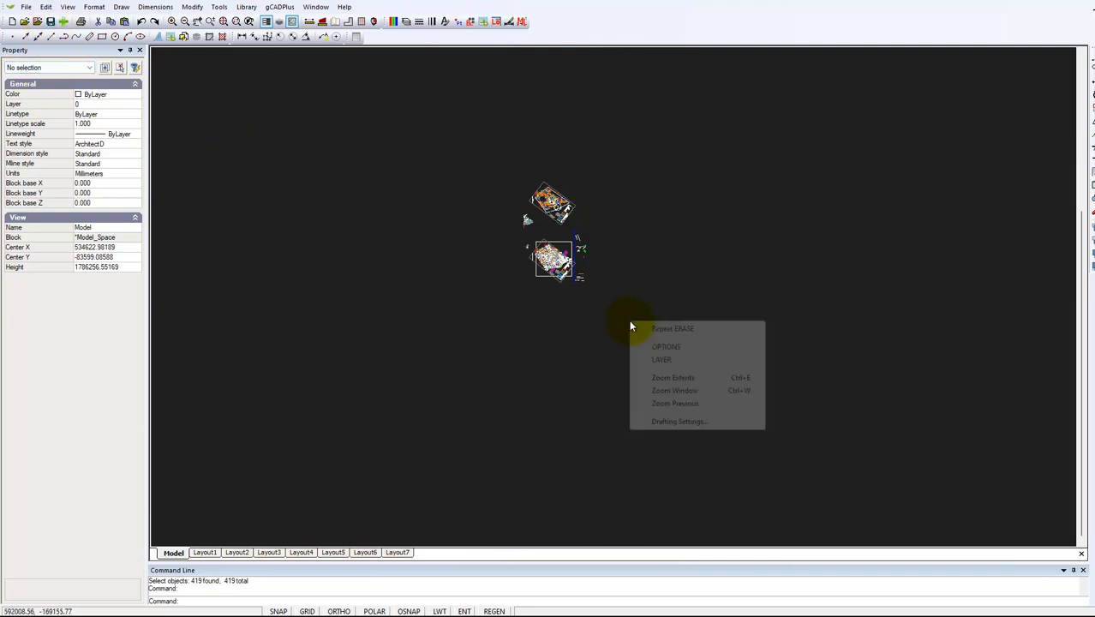
{"action": "left_click", "coordinate": [681, 377]}
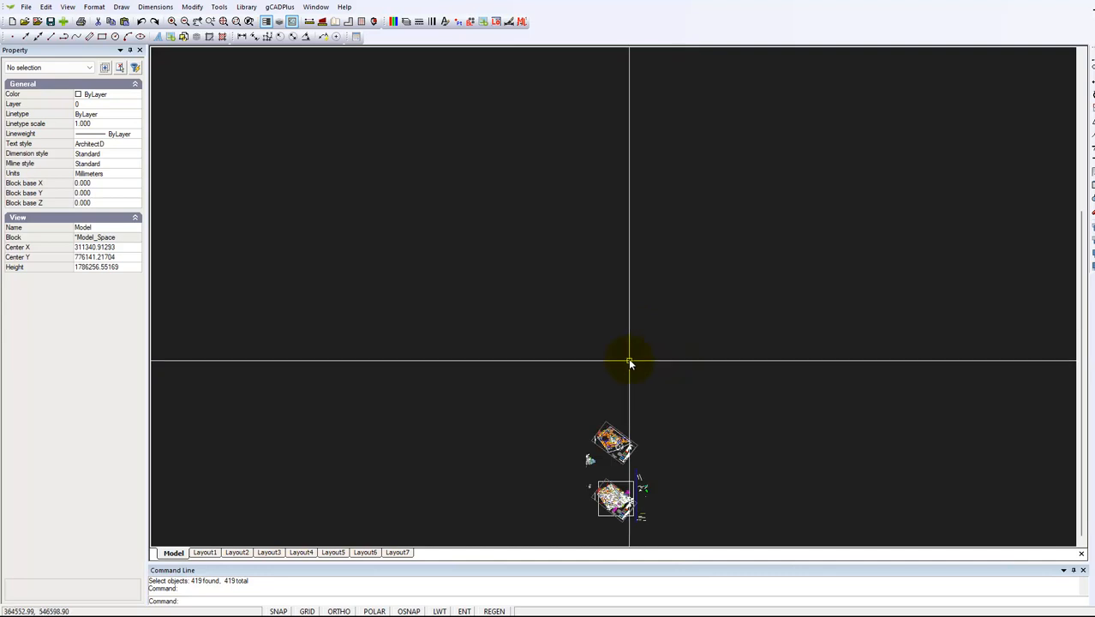
{"action": "scroll", "coordinate": [601, 335], "scroll_direction": "down", "scroll_amount": 1}
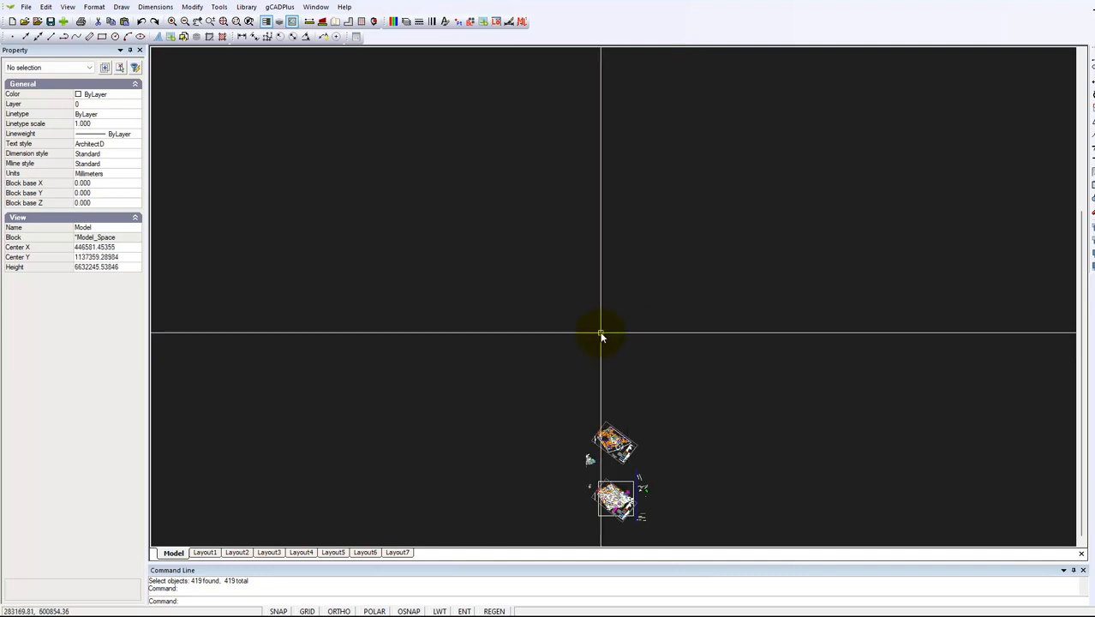
{"action": "scroll", "coordinate": [602, 334], "scroll_direction": "down", "scroll_amount": 5}
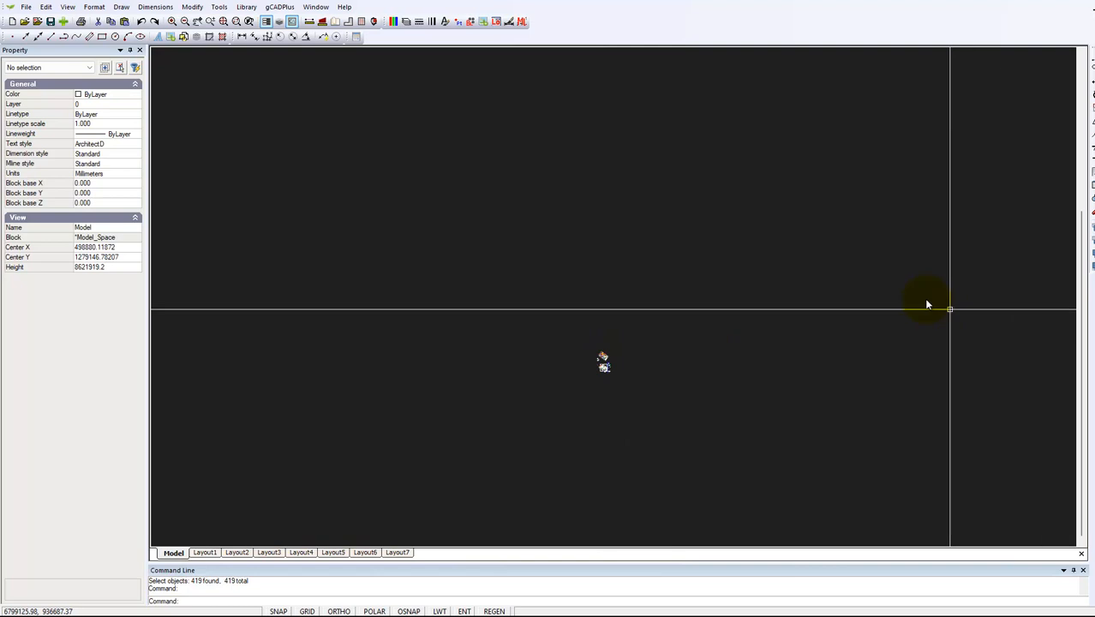
{"action": "left_click", "coordinate": [956, 311]}
{"action": "left_click", "coordinate": [224, 129]}
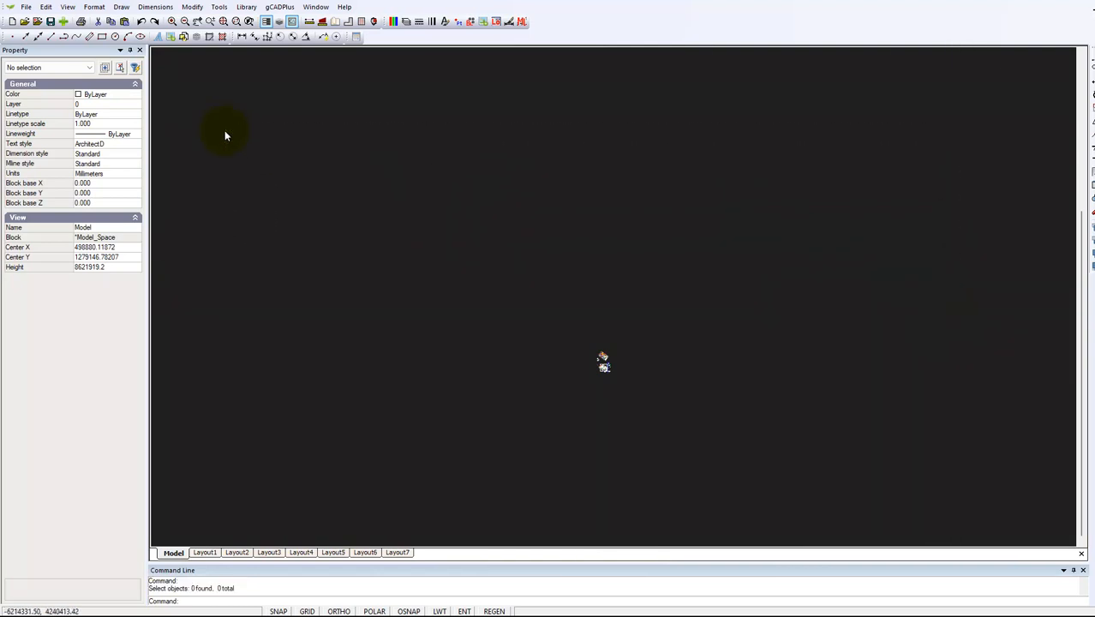
Delete the upper plan copy, the small plan beside it and the stray blocks beside the main plan from model space
{"action": "right_click", "coordinate": [624, 412]}
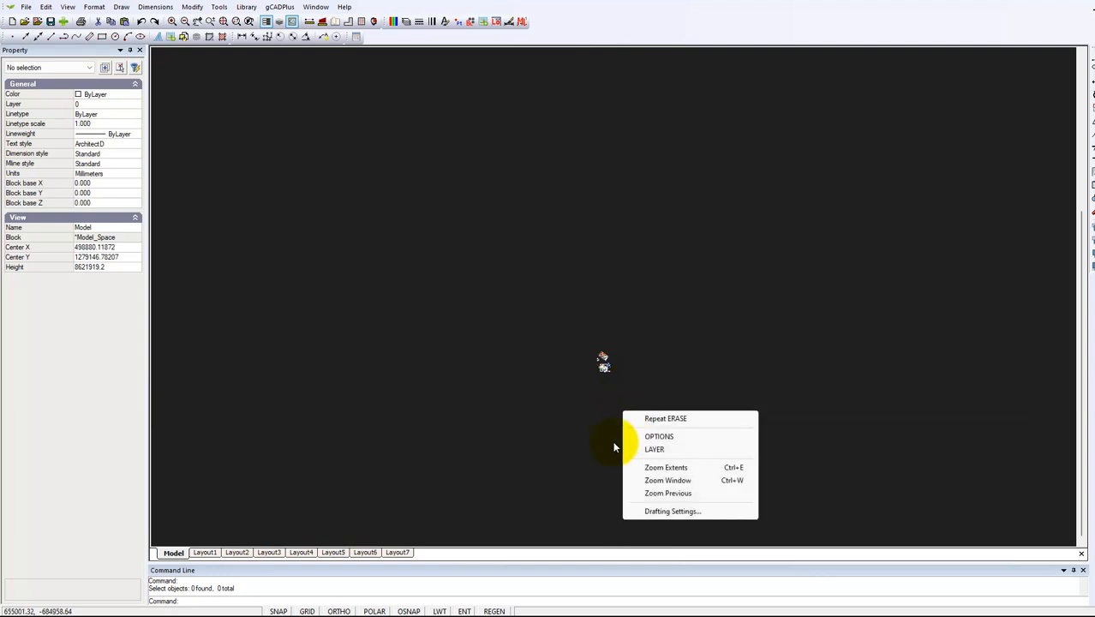
{"action": "left_click", "coordinate": [684, 481]}
{"action": "left_click", "coordinate": [579, 350]}
{"action": "left_click", "coordinate": [619, 378]}
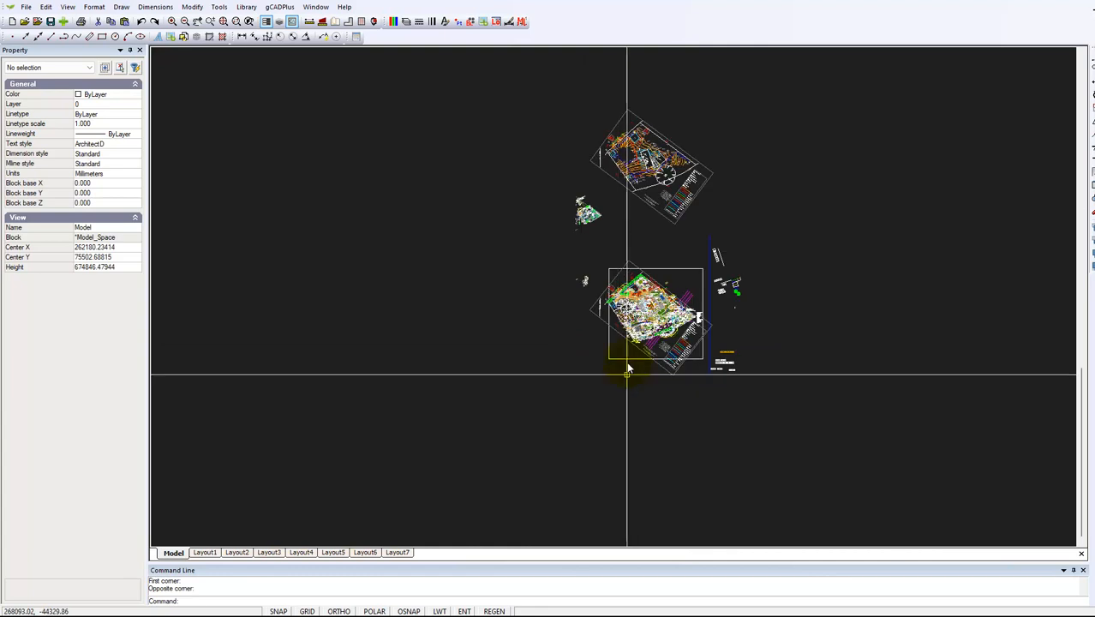
{"action": "left_click", "coordinate": [754, 227]}
{"action": "left_click", "coordinate": [559, 132]}
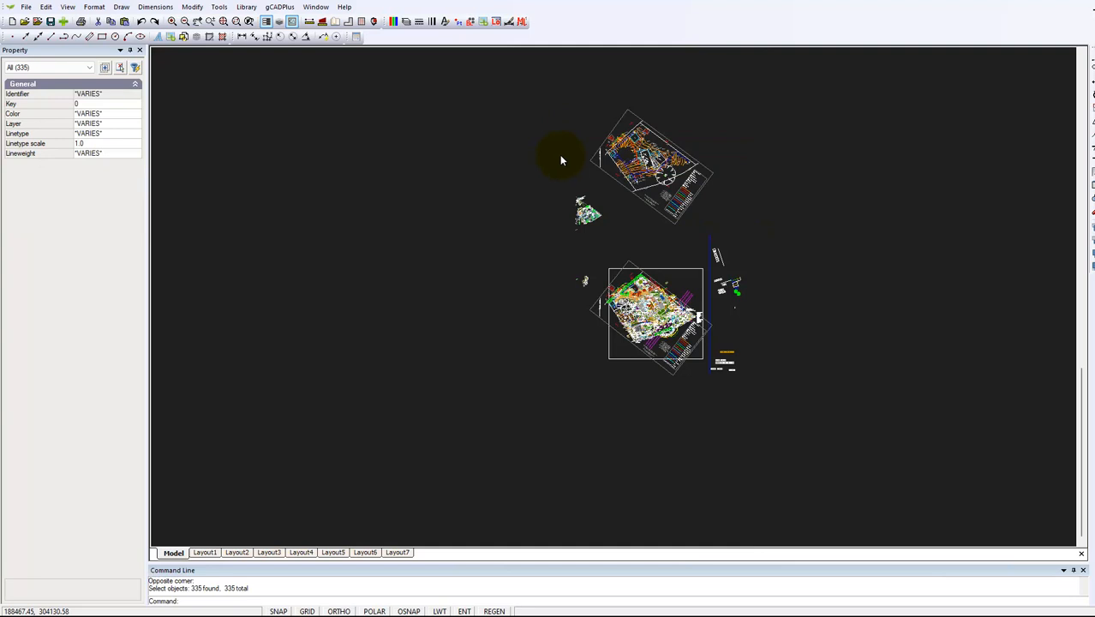
{"action": "key", "text": "Escape"}
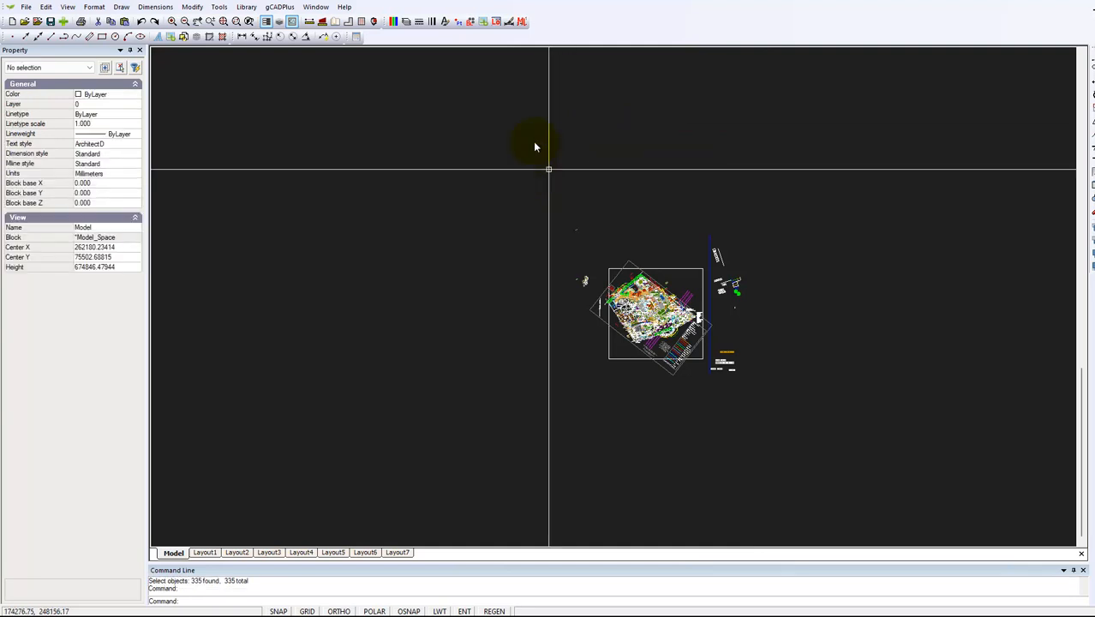
{"action": "left_click_drag", "start_coordinate": [592, 291], "coordinate": [543, 229]}
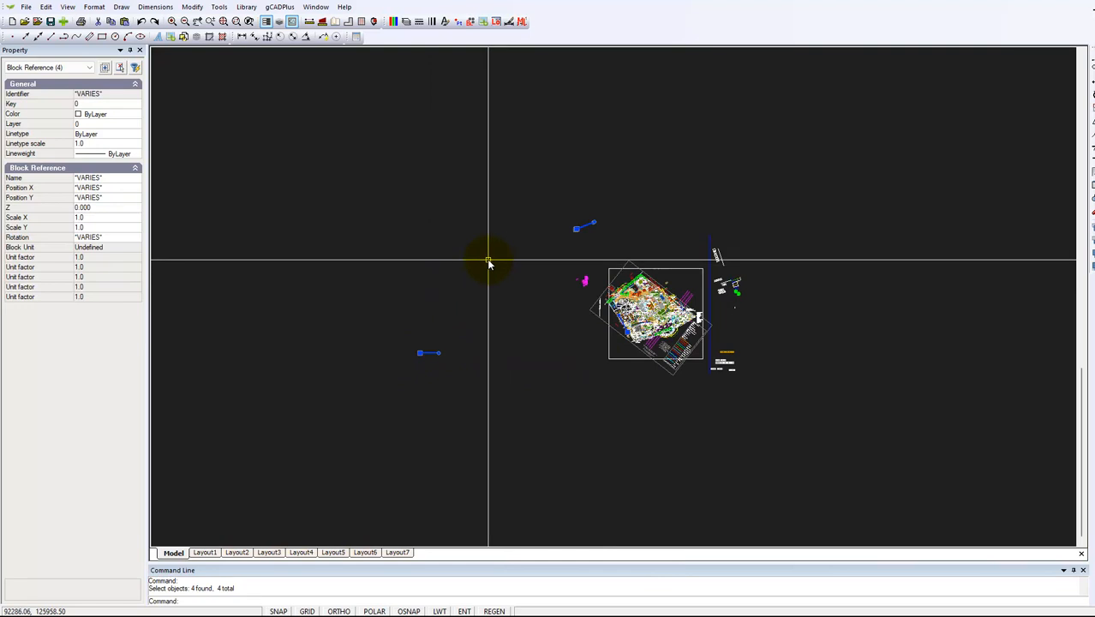
{"action": "key", "text": "Escape"}
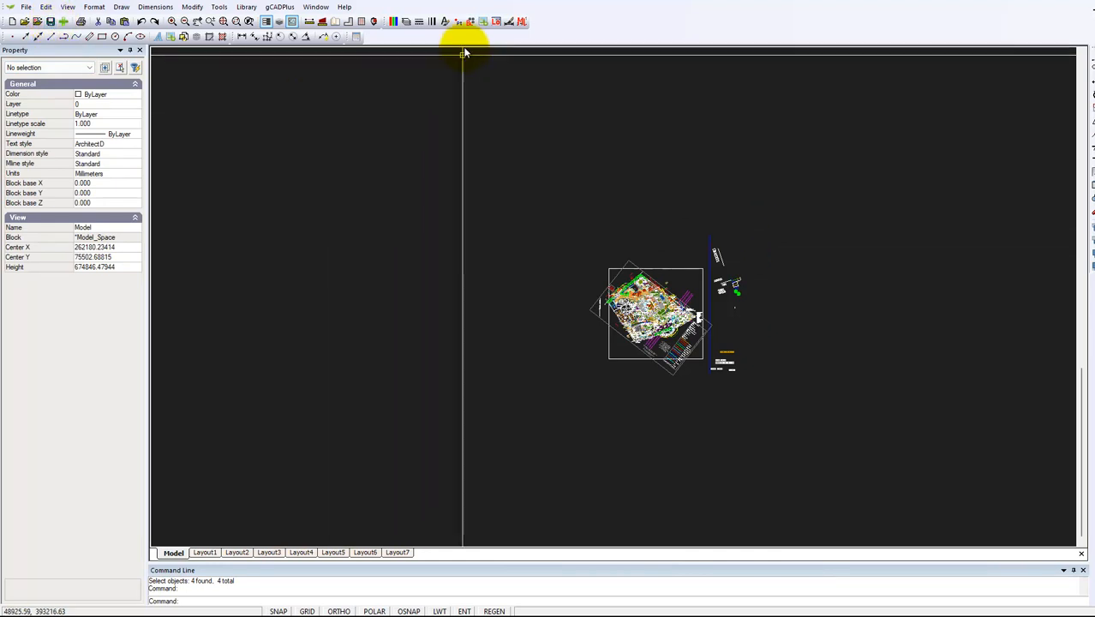
Preview the New Survey Yatina, New House, New Building location aerial view and Myoporum purpurea blocks to compare their base points with their geometry
{"action": "left_click", "coordinate": [470, 21]}
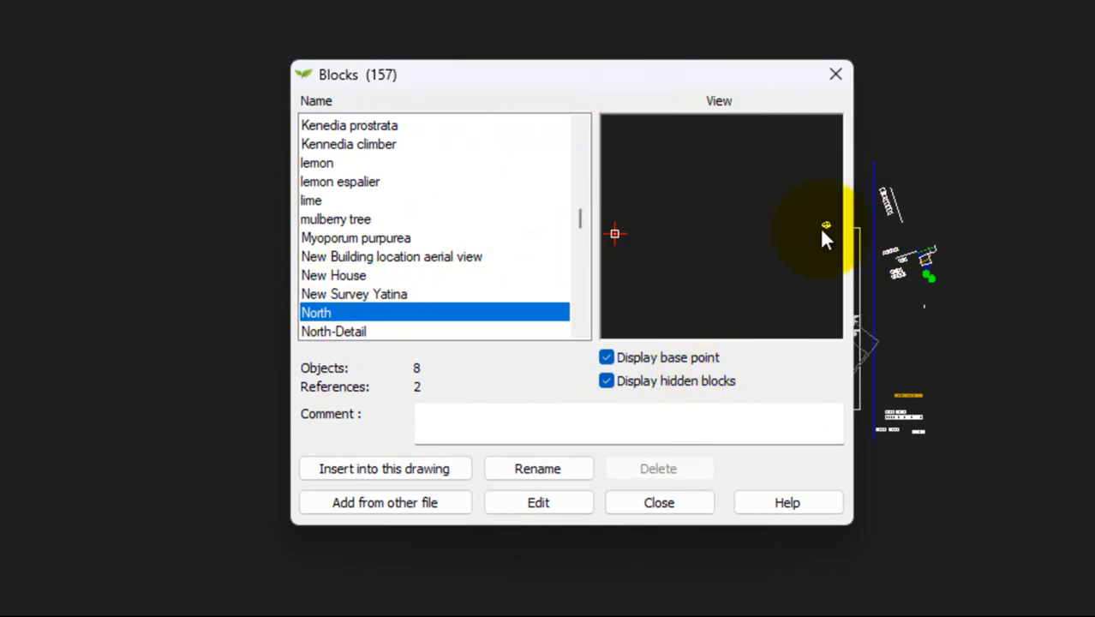
{"action": "left_click", "coordinate": [363, 296]}
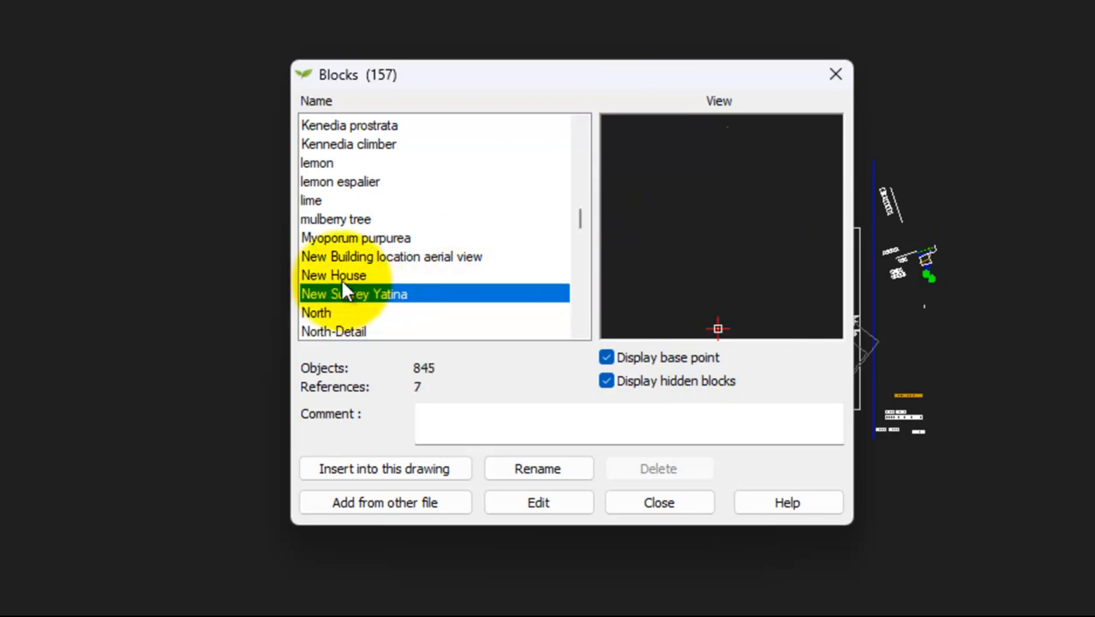
{"action": "left_click", "coordinate": [355, 275]}
{"action": "left_click", "coordinate": [354, 257]}
{"action": "left_click", "coordinate": [345, 237]}
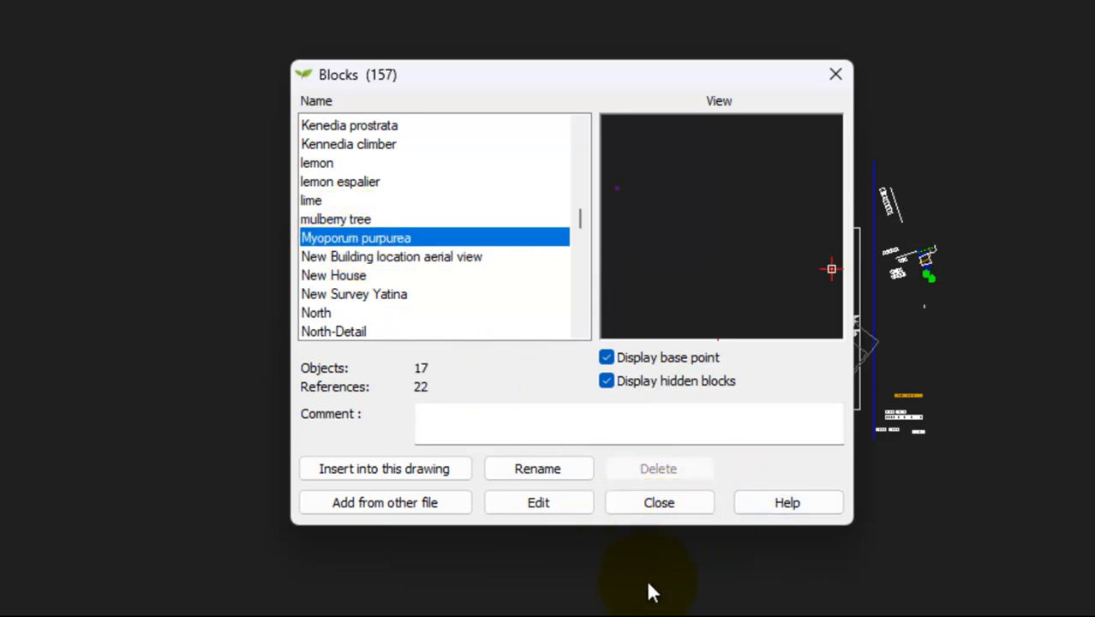
{"action": "left_click", "coordinate": [658, 504]}
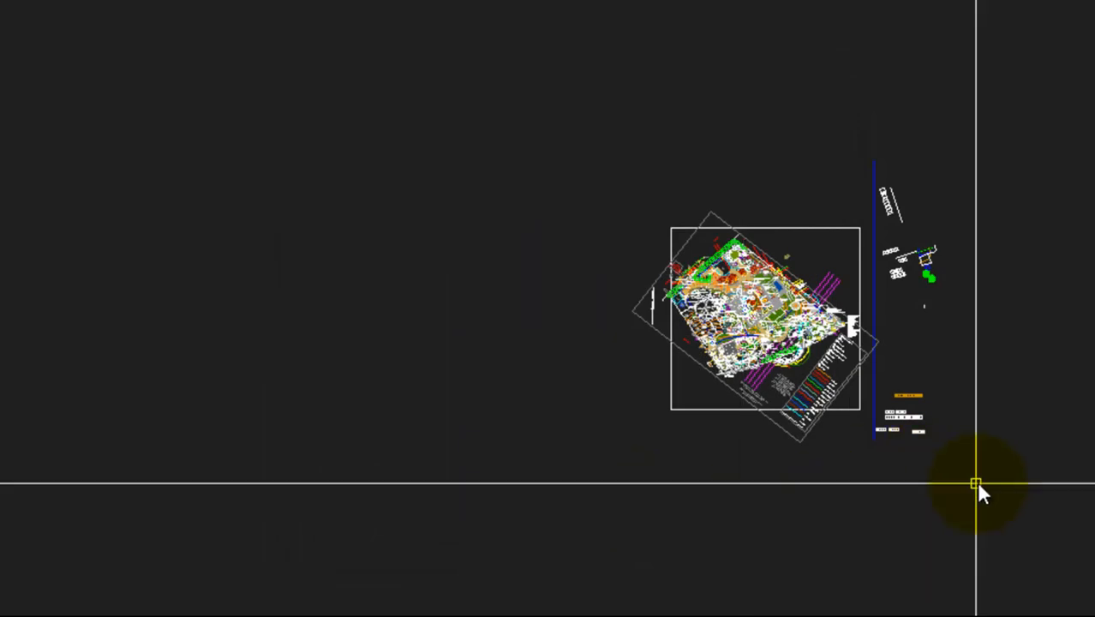
Delete the stray details, text and long blue line east of the main plan
{"action": "left_click", "coordinate": [1010, 485]}
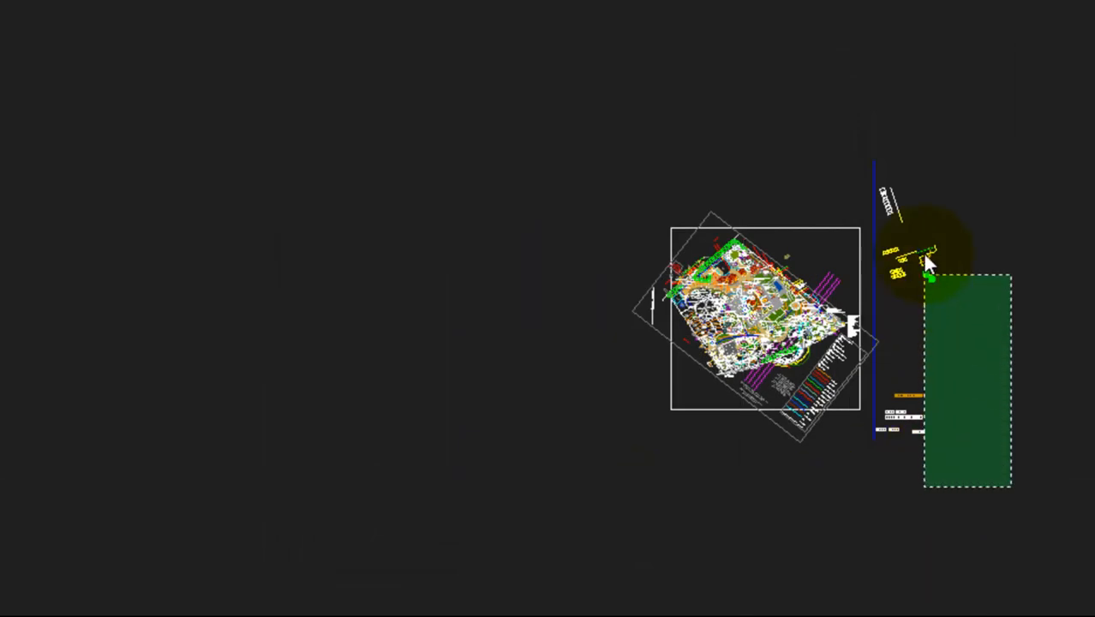
{"action": "left_click", "coordinate": [890, 190]}
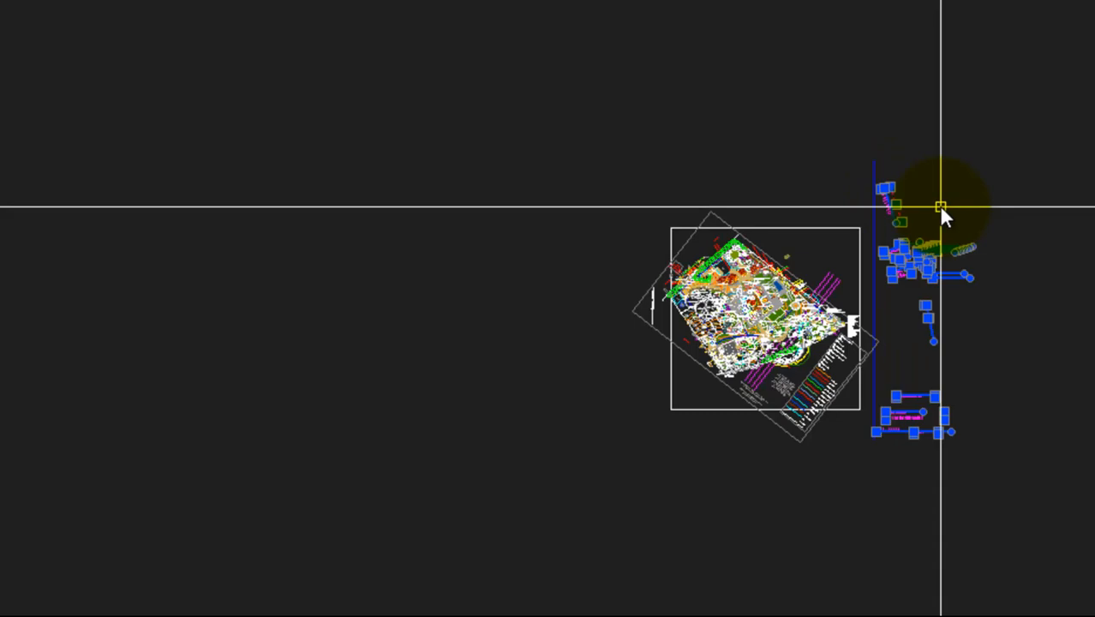
{"action": "key", "text": "Delete"}
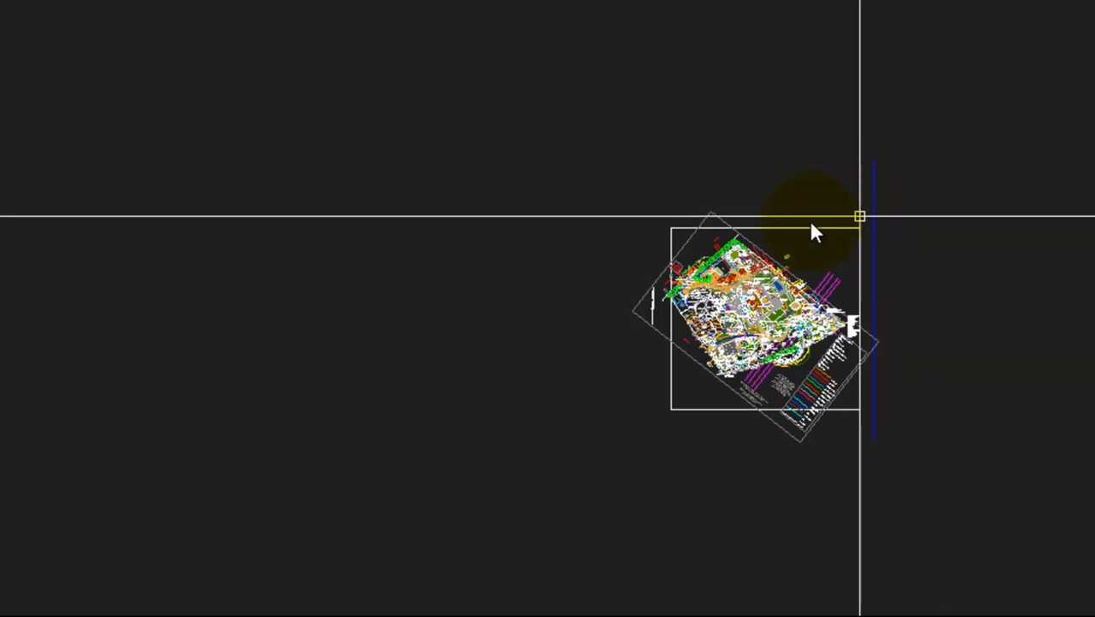
{"action": "left_click", "coordinate": [982, 199]}
{"action": "left_click", "coordinate": [821, 138]}
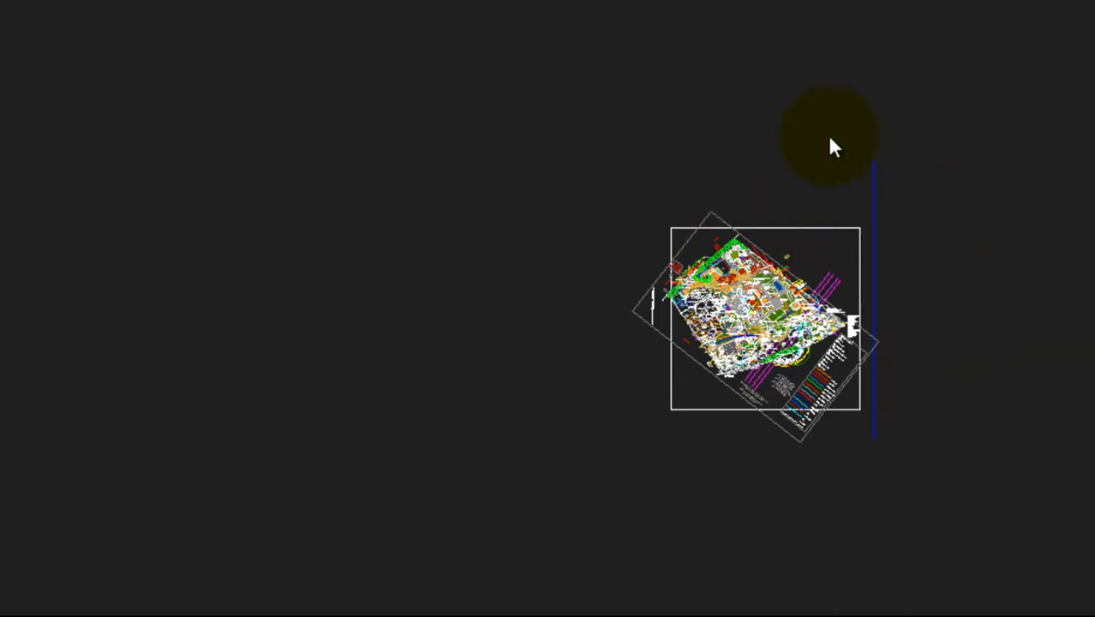
{"action": "key", "text": "Delete"}
Delete the aerial-view raster image whose frame surrounds the remaining plan
{"action": "right_click", "coordinate": [268, 103]}
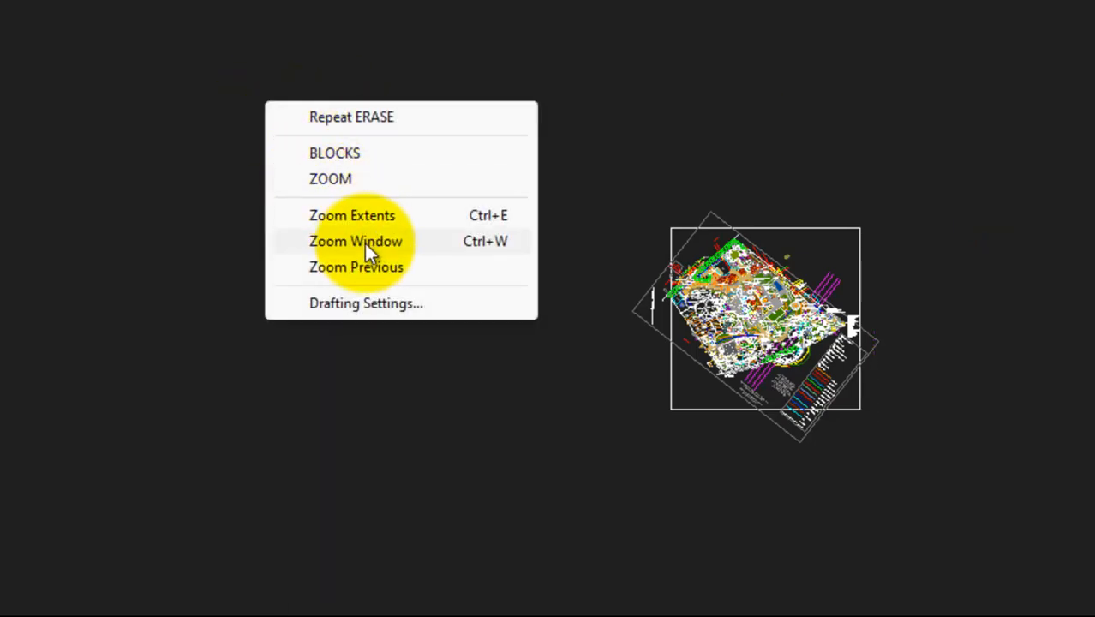
{"action": "left_click", "coordinate": [363, 240]}
{"action": "left_click", "coordinate": [554, 146]}
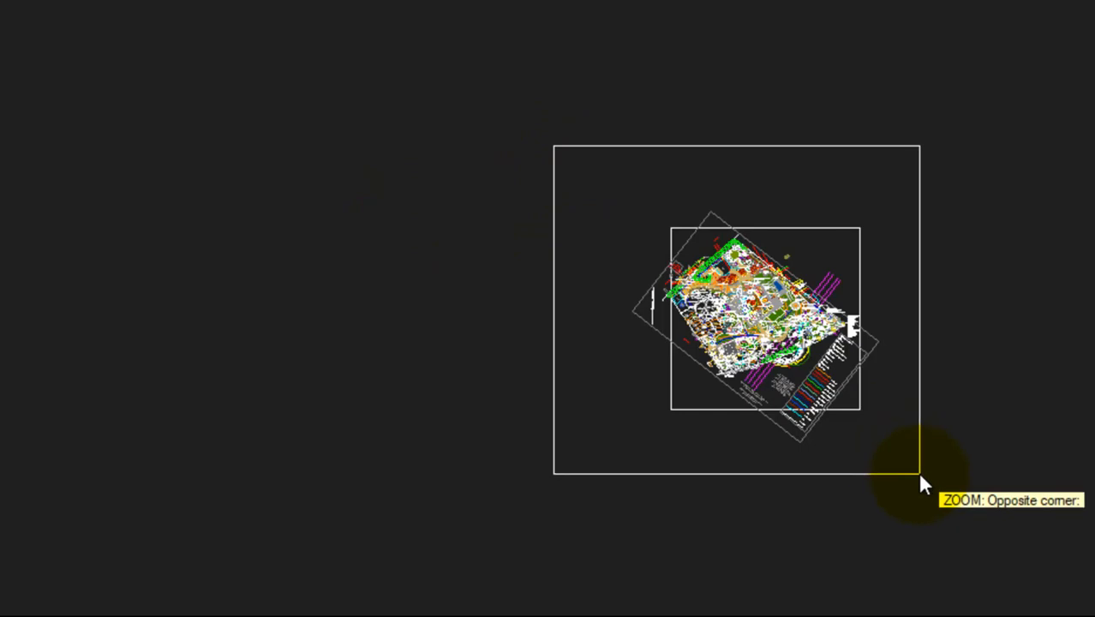
{"action": "left_click", "coordinate": [907, 455]}
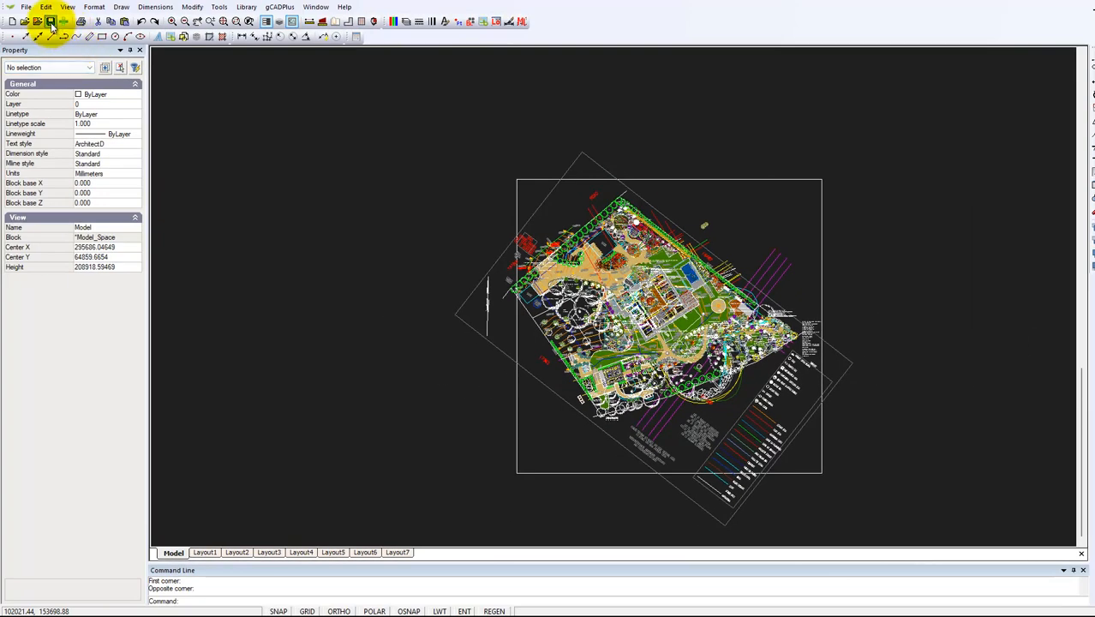
{"action": "left_click", "coordinate": [822, 210]}
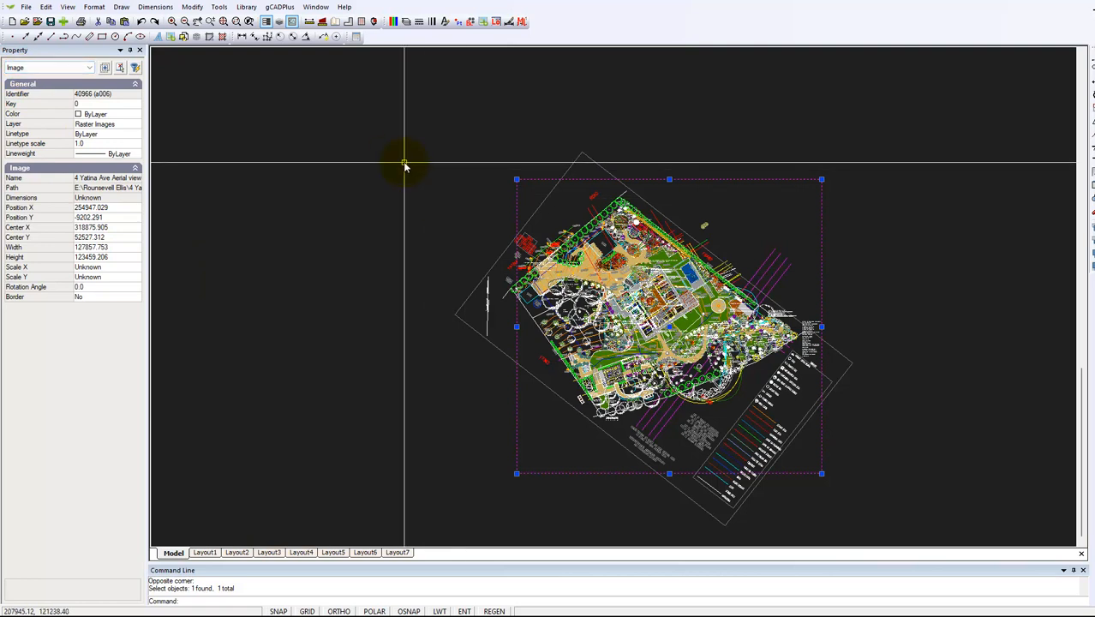
{"action": "key", "text": "Escape"}
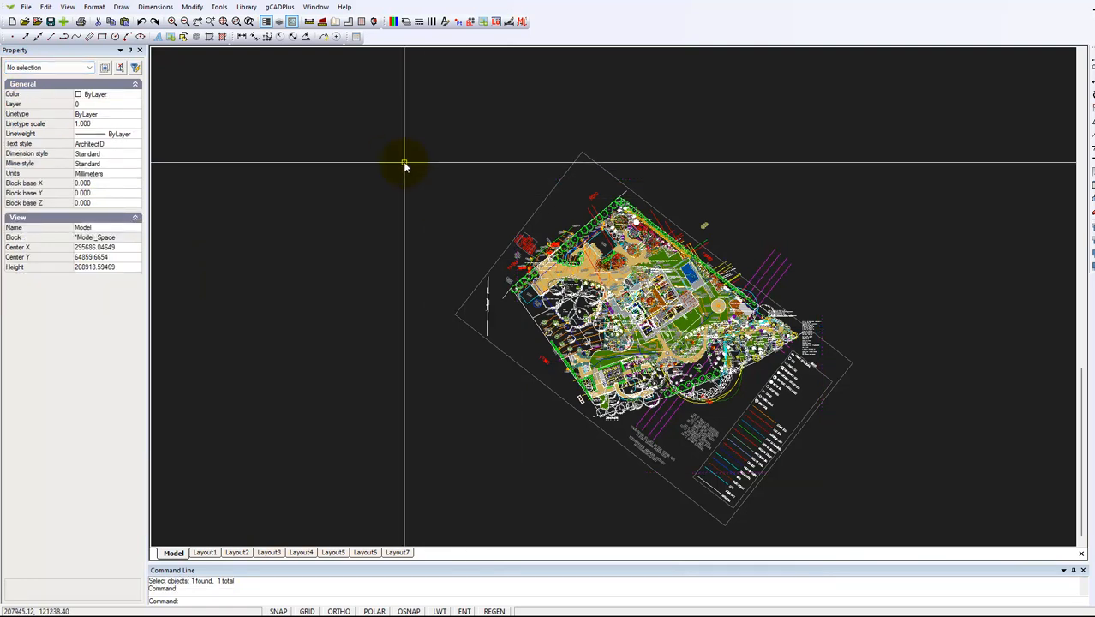
Check the drawing's current file size
{"action": "left_click", "coordinate": [27, 7]}
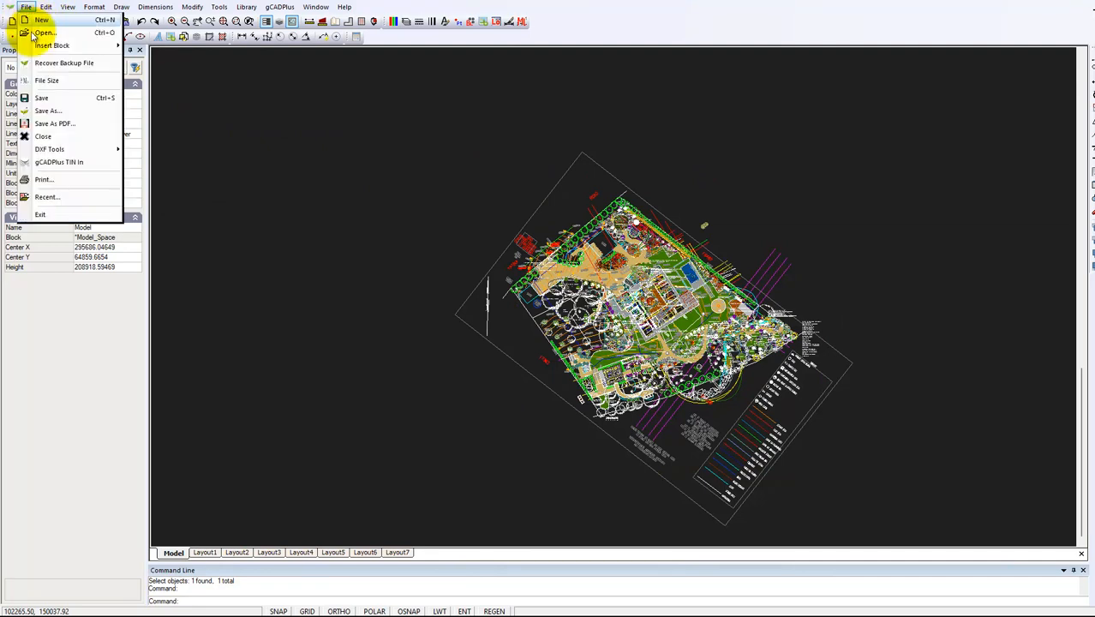
{"action": "left_click", "coordinate": [48, 80]}
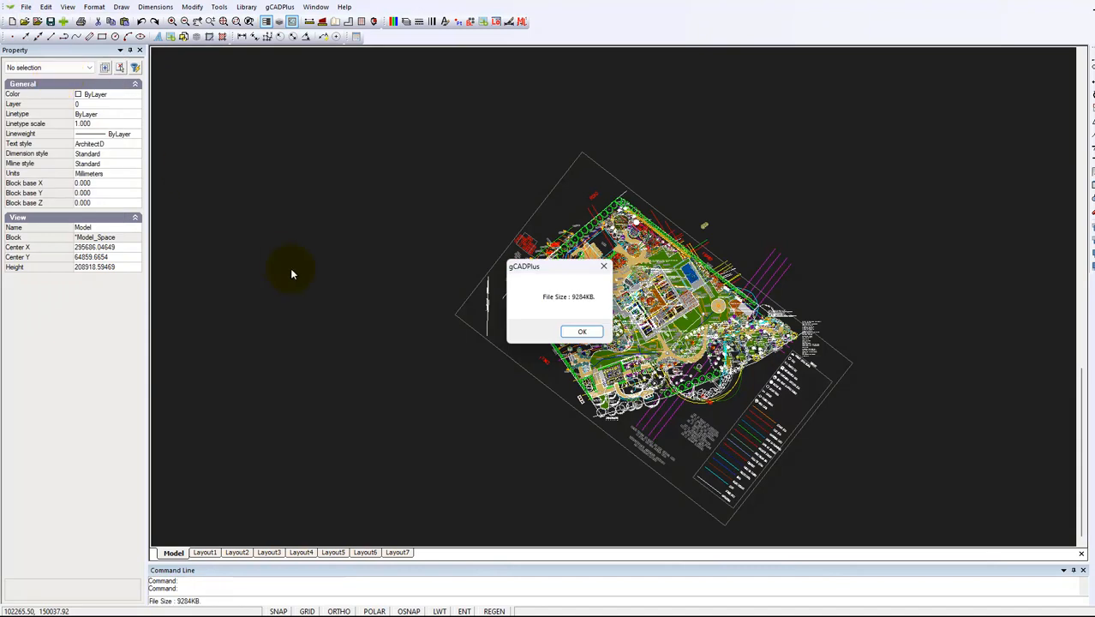
{"action": "left_click", "coordinate": [582, 333]}
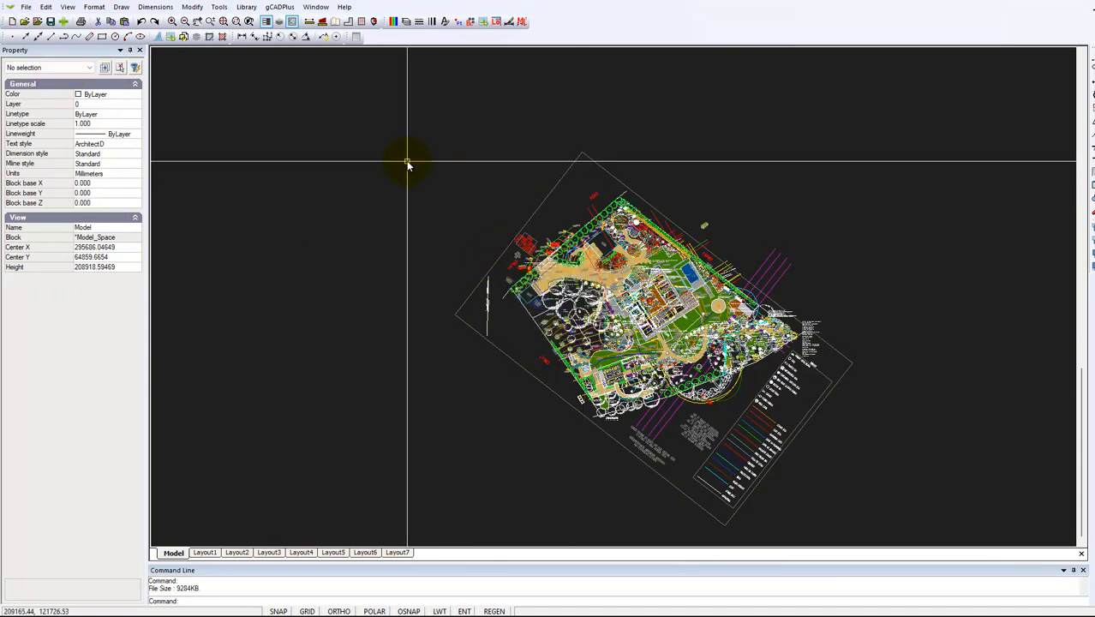
Purge the drawing's unused objects and check the file size again
{"action": "left_click", "coordinate": [220, 9]}
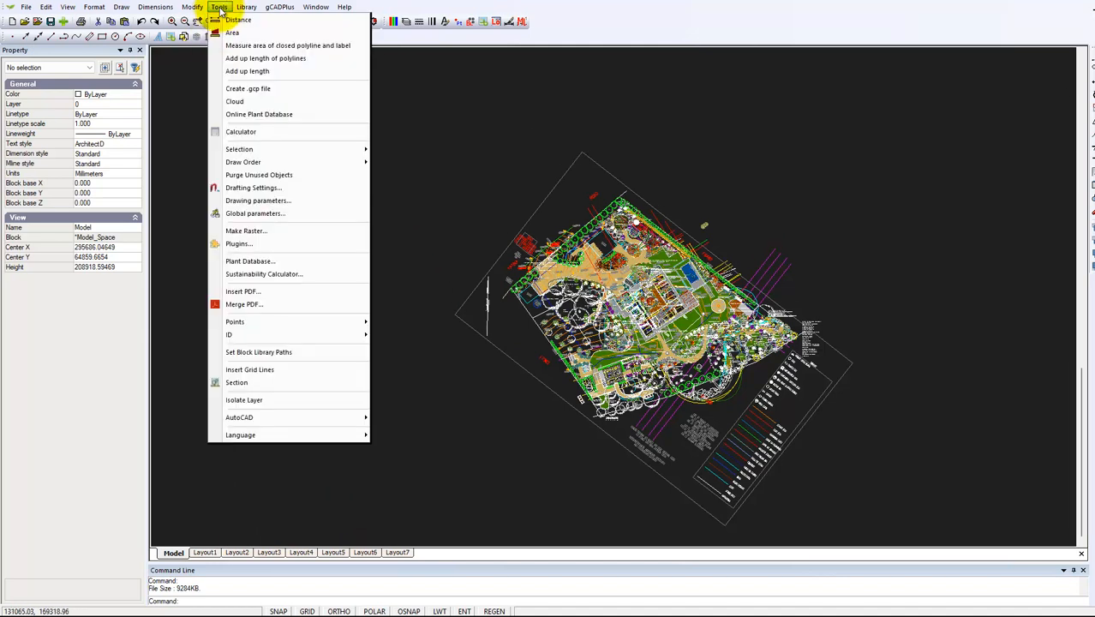
{"action": "left_click", "coordinate": [271, 172]}
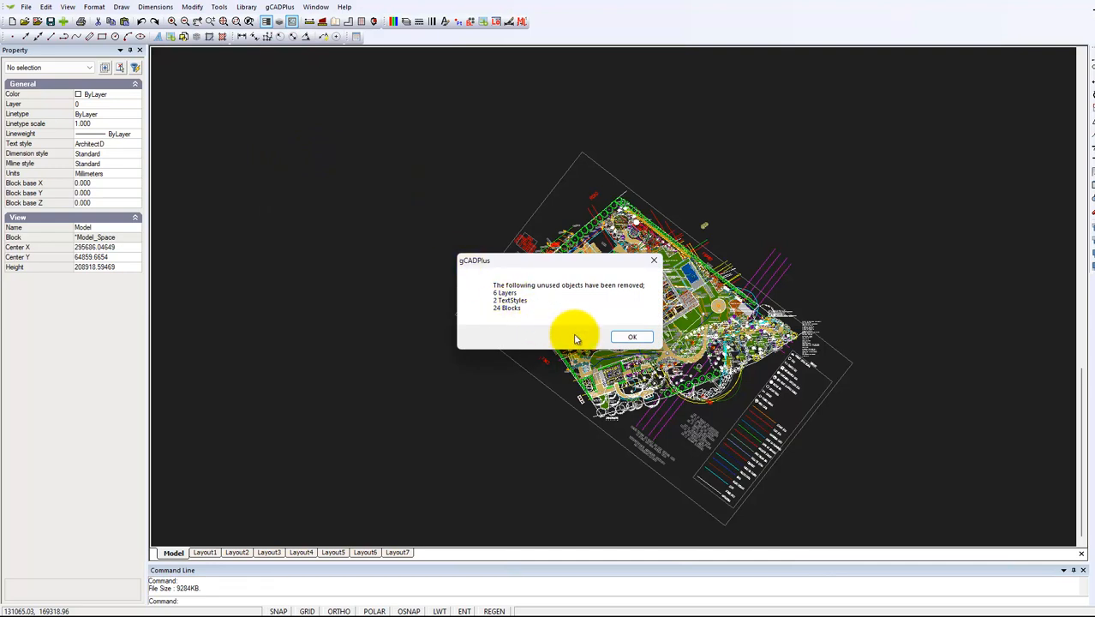
{"action": "left_click", "coordinate": [633, 338]}
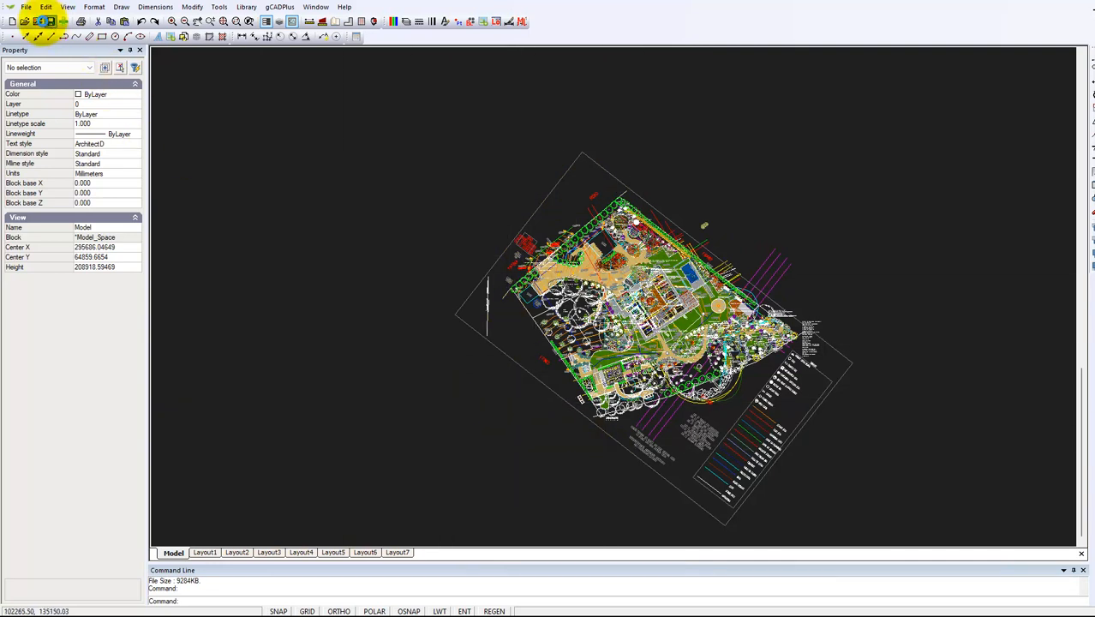
{"action": "left_click", "coordinate": [26, 7]}
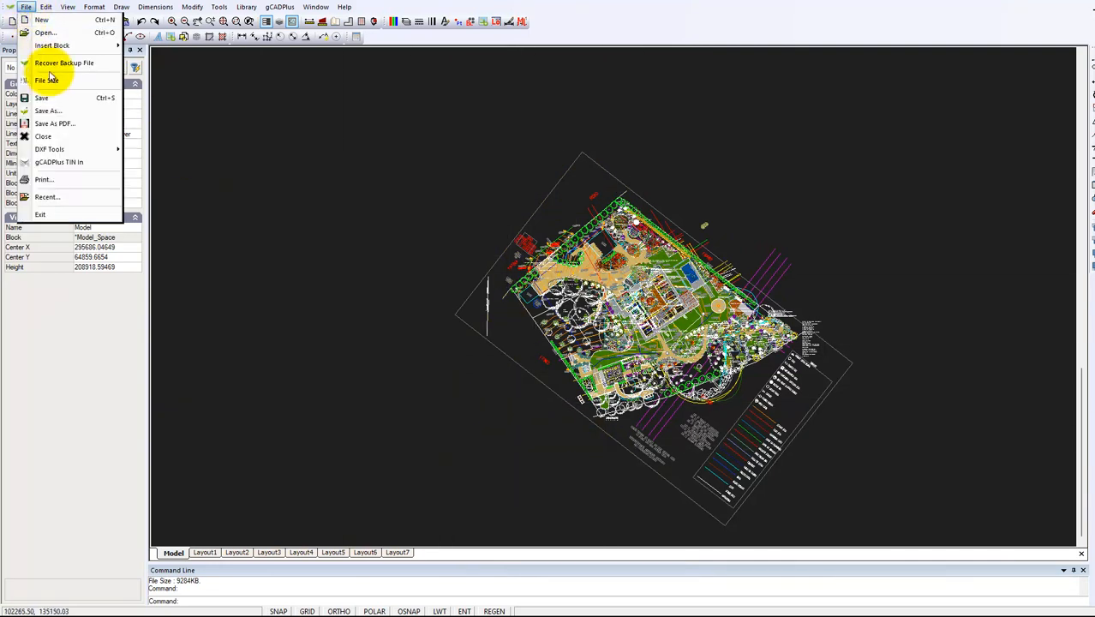
{"action": "left_click", "coordinate": [49, 78]}
{"action": "left_click", "coordinate": [583, 332]}
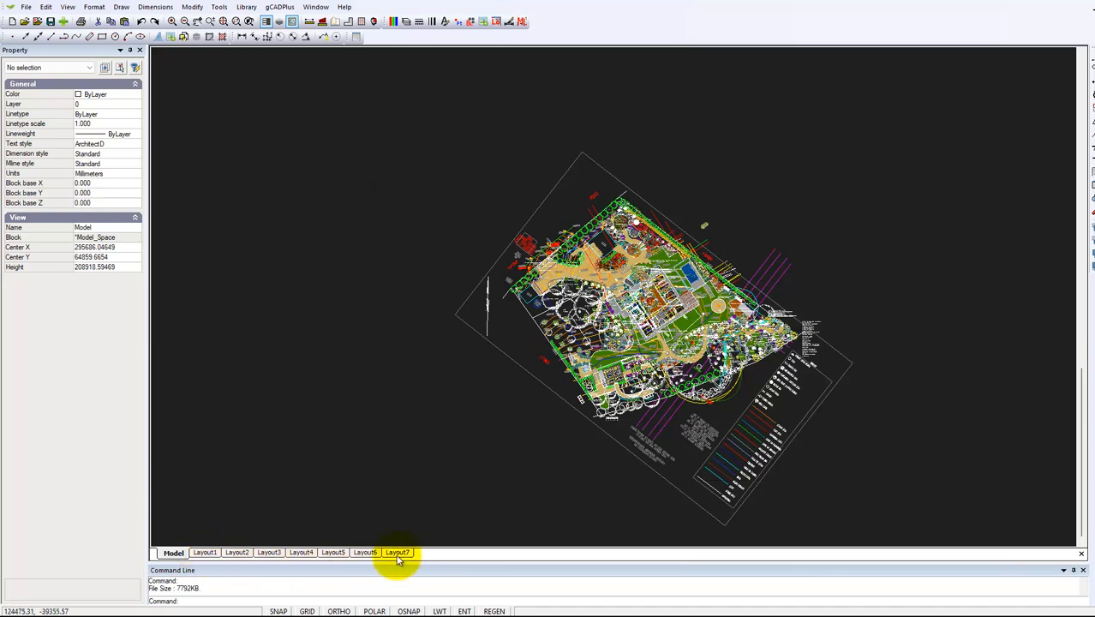
Open Layout1 and inspect the plan block placed on the sheet and its properties
{"action": "left_click", "coordinate": [205, 553]}
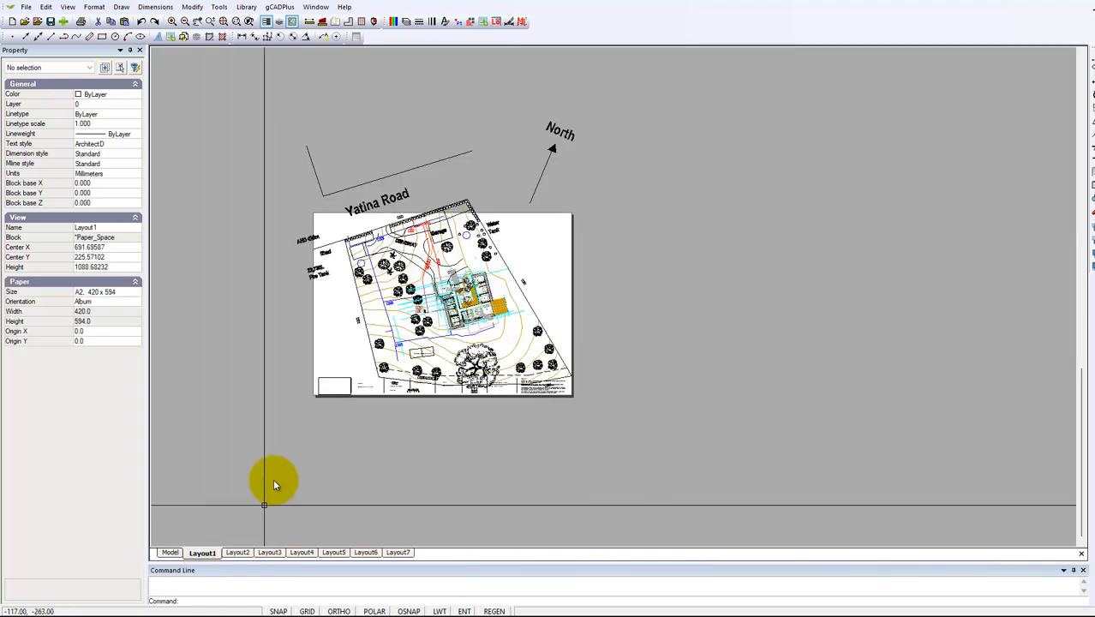
{"action": "left_click", "coordinate": [470, 206]}
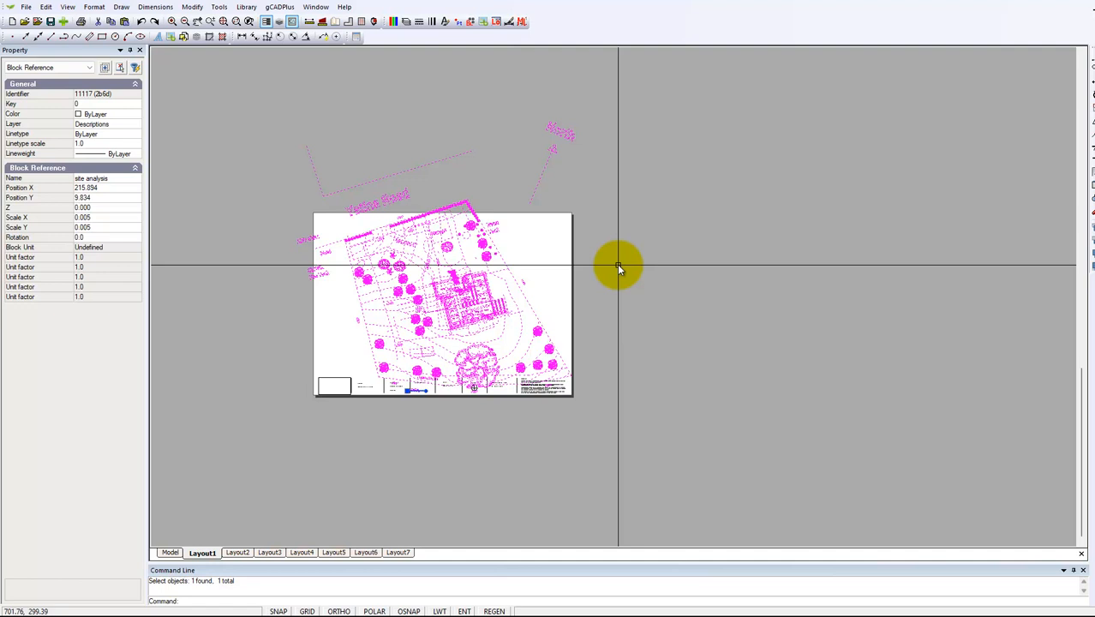
{"action": "scroll", "coordinate": [619, 268], "scroll_direction": "up", "scroll_amount": 1}
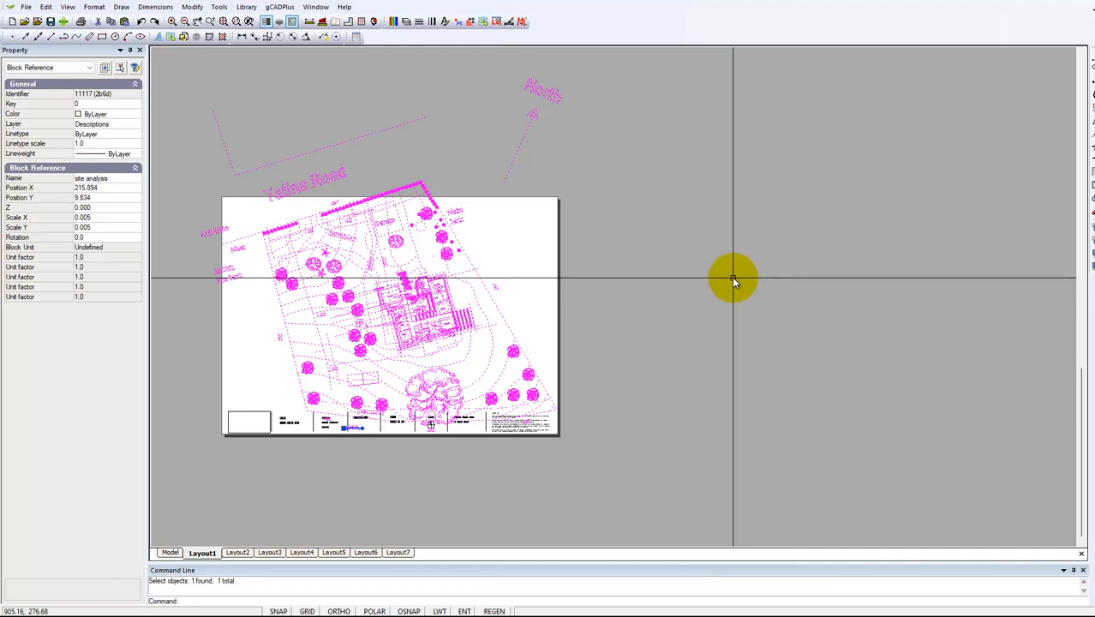
{"action": "key", "text": "Escape"}
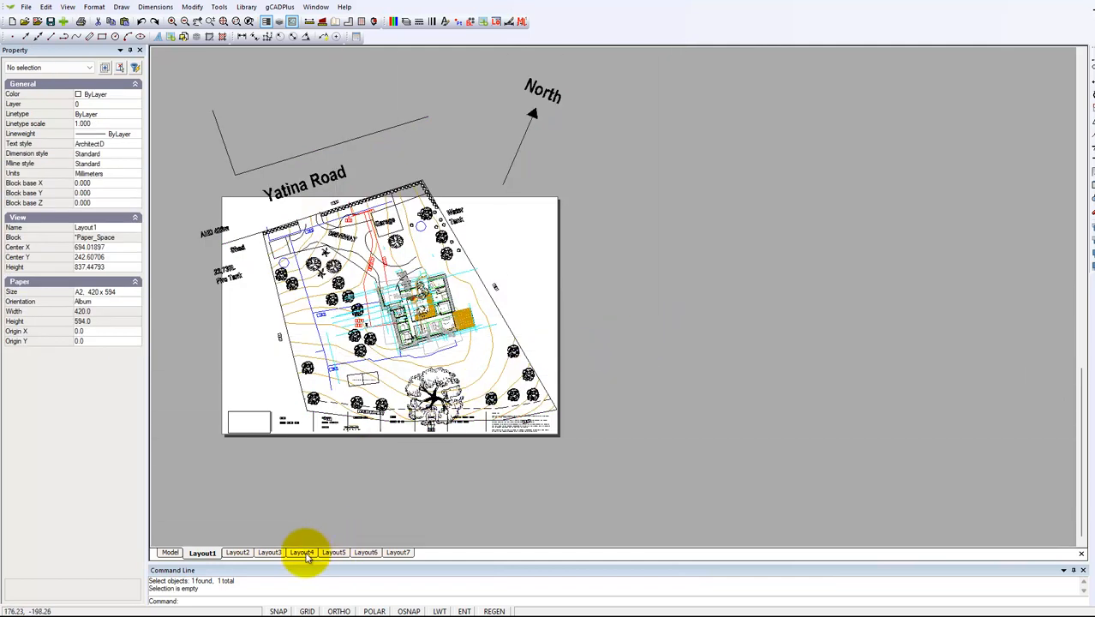
Open Layout6, inspect the whole-garden block's properties and examine the area beyond the sheet for further plan copies
{"action": "left_click", "coordinate": [365, 554]}
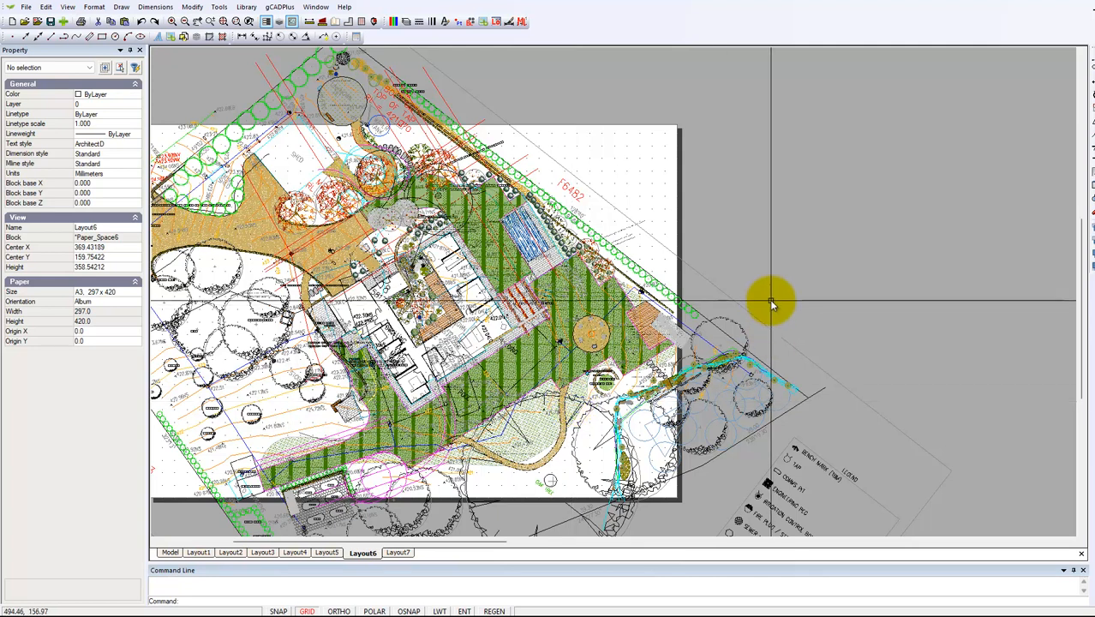
{"action": "left_click", "coordinate": [776, 388]}
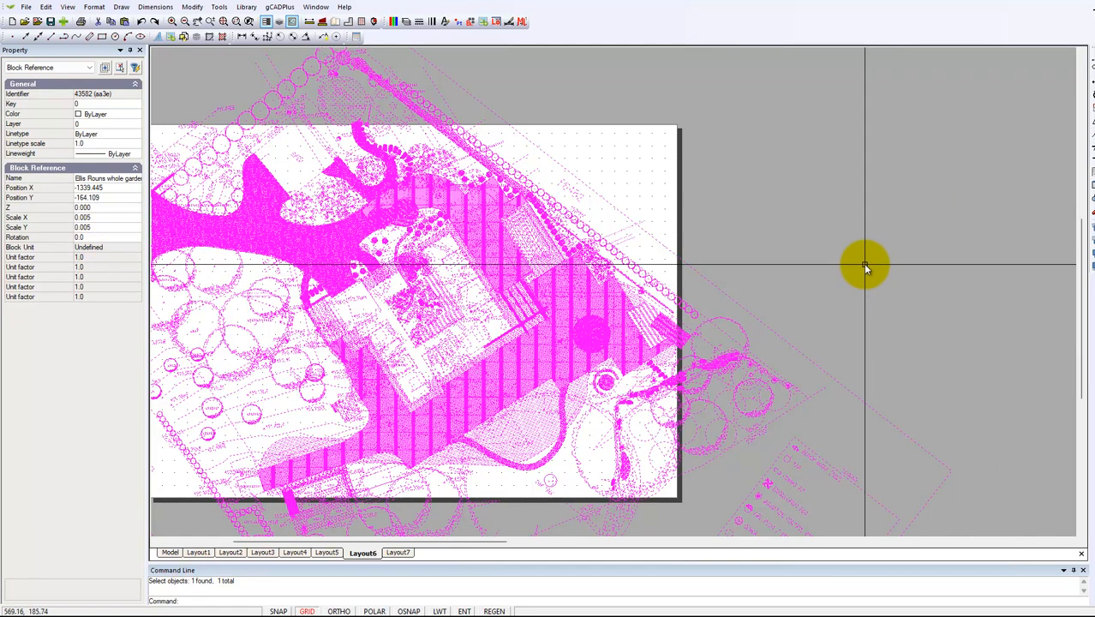
{"action": "key", "text": "Escape"}
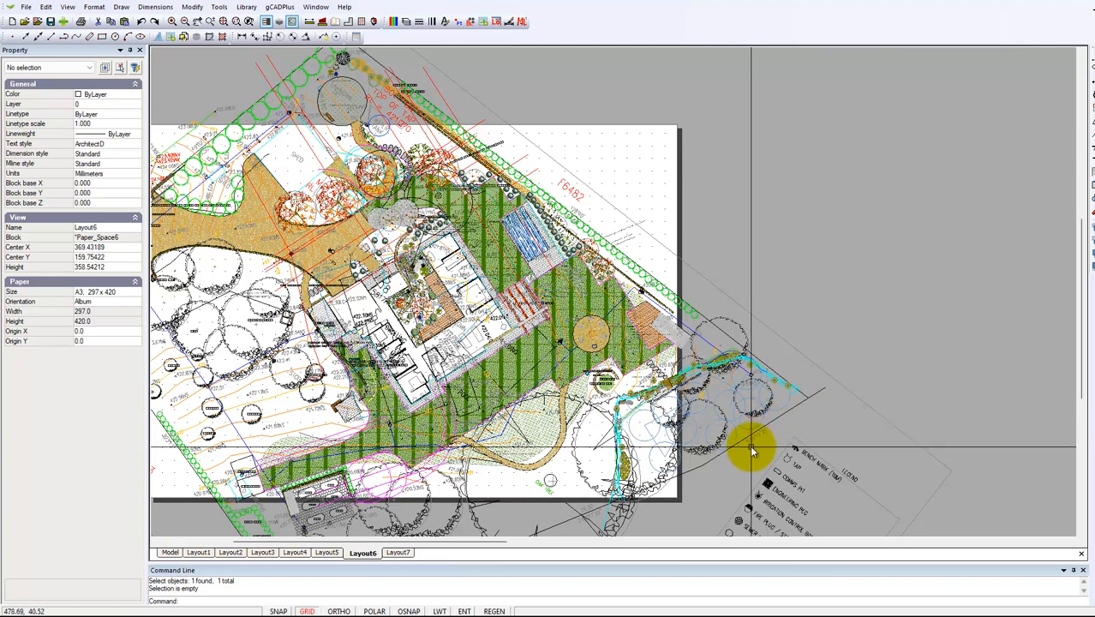
{"action": "scroll", "coordinate": [669, 414], "scroll_direction": "up", "scroll_amount": 3}
{"action": "scroll", "coordinate": [670, 414], "scroll_direction": "up", "scroll_amount": 1}
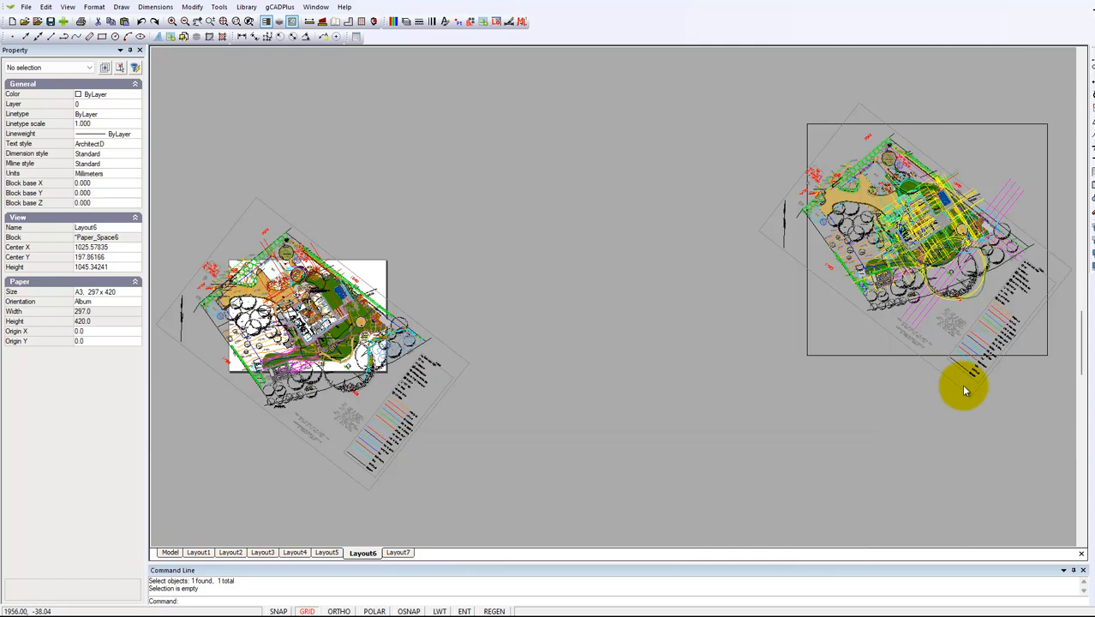
Select the garden plan block beyond the Layout6 sheet, inspect its properties and clear the selection
{"action": "left_click", "coordinate": [986, 397]}
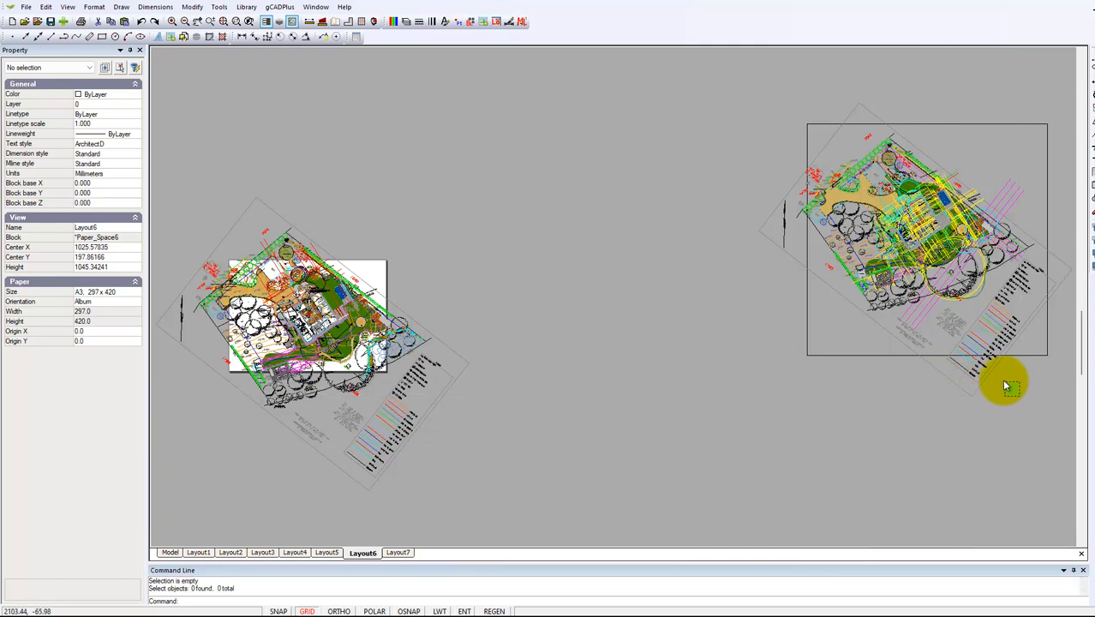
{"action": "left_click", "coordinate": [974, 347]}
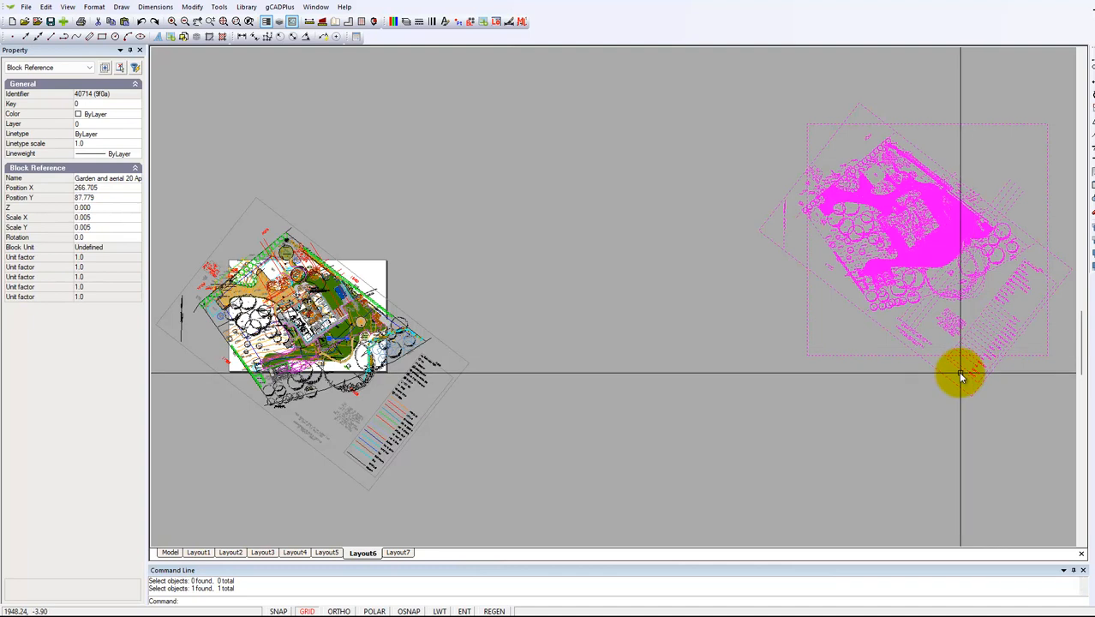
{"action": "left_click", "coordinate": [963, 384]}
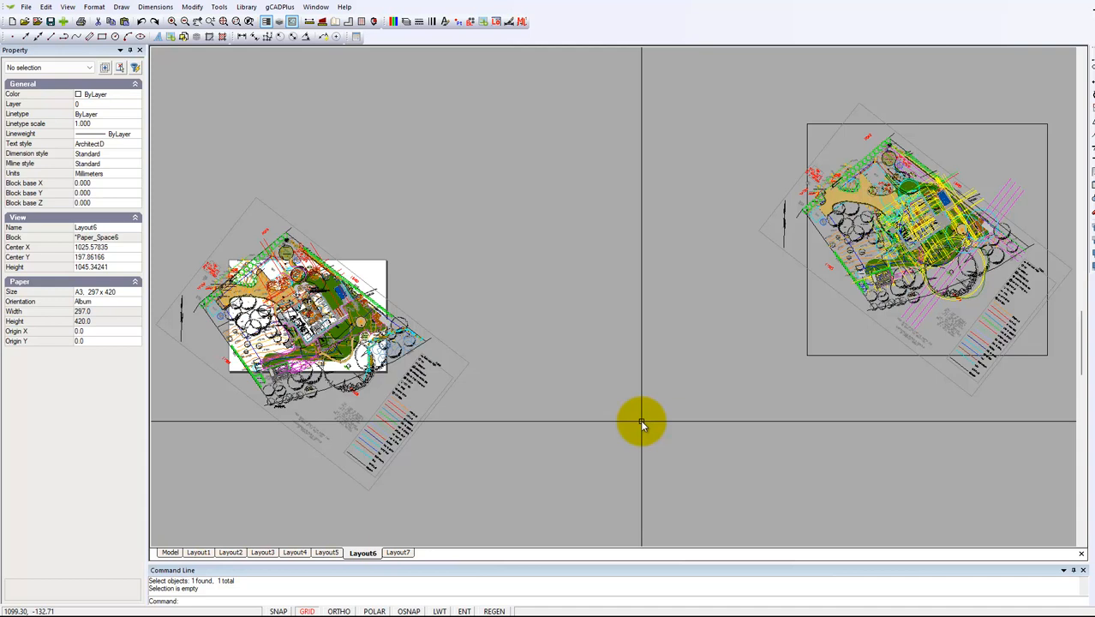
Delete both garden plan blocks from Layout6 and remove the emptied layout from the drawing
{"action": "scroll", "coordinate": [661, 404], "scroll_direction": "down", "scroll_amount": 1}
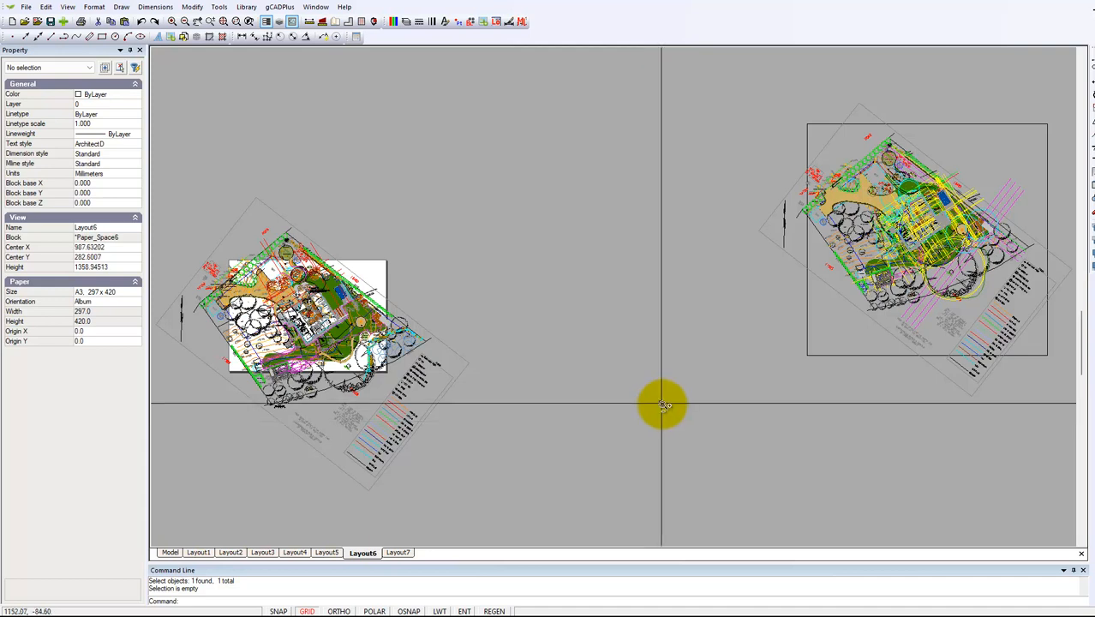
{"action": "scroll", "coordinate": [662, 404], "scroll_direction": "down", "scroll_amount": 1}
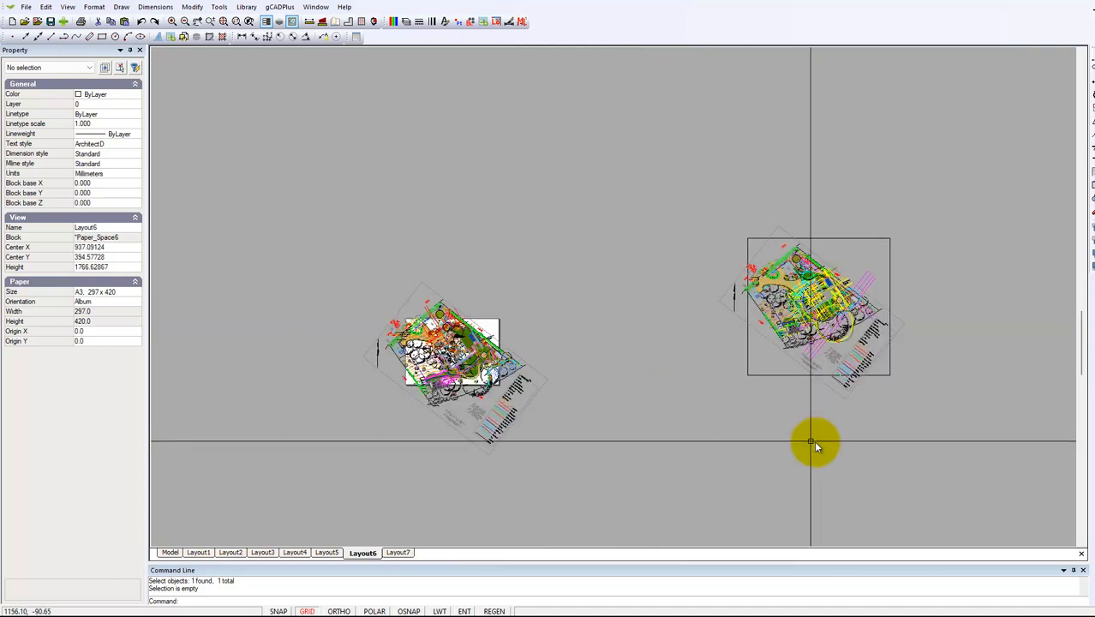
{"action": "left_click", "coordinate": [1003, 485]}
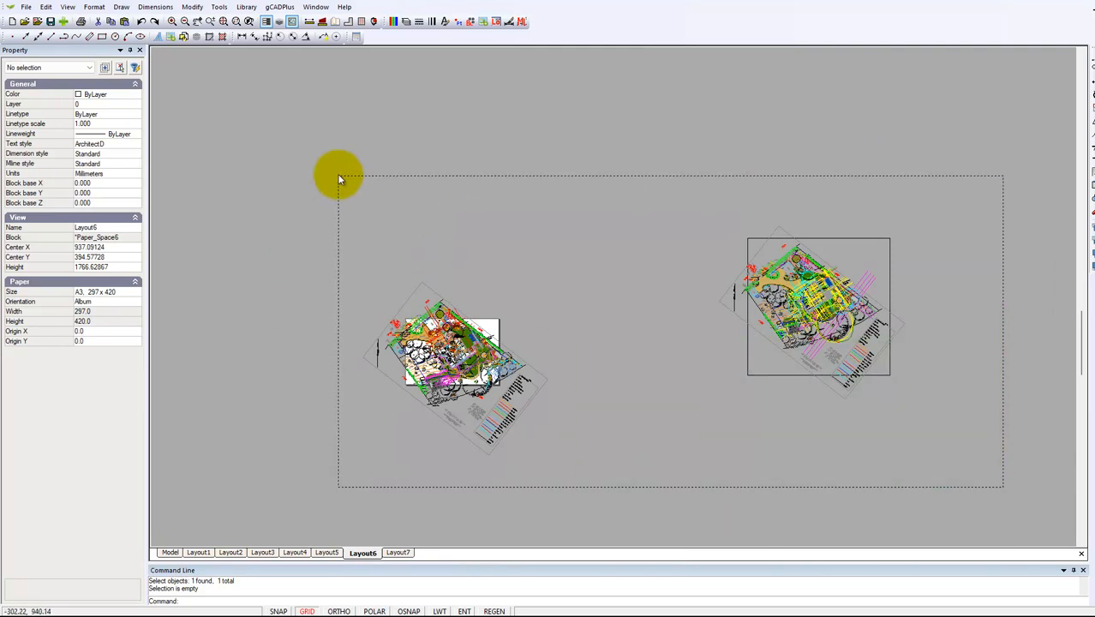
{"action": "left_click", "coordinate": [342, 176]}
{"action": "key", "text": "Delete"}
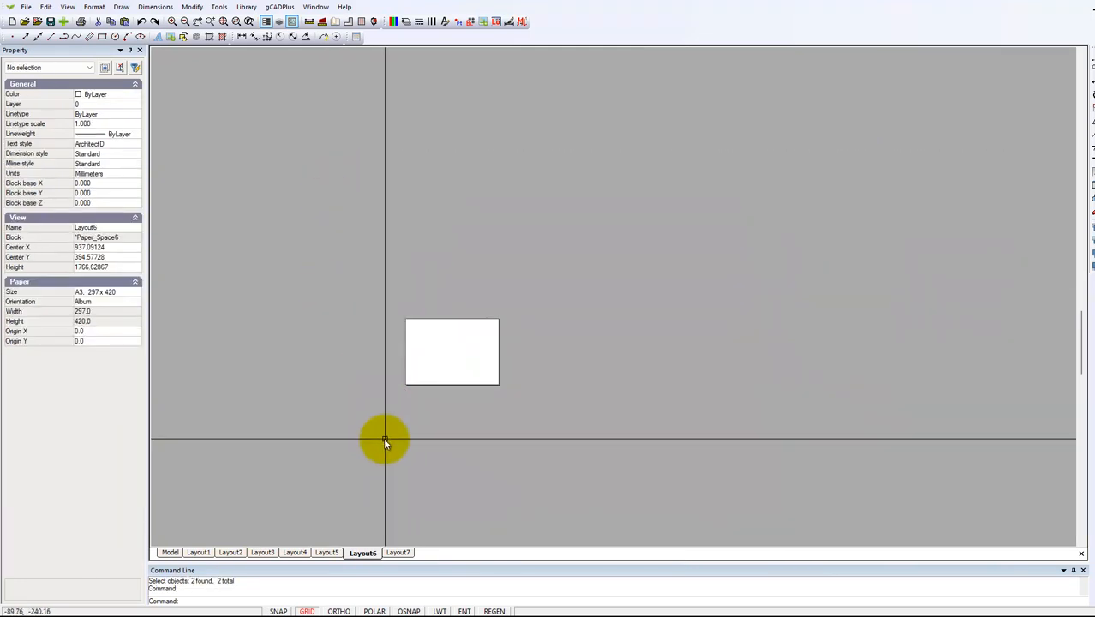
{"action": "right_click", "coordinate": [361, 554]}
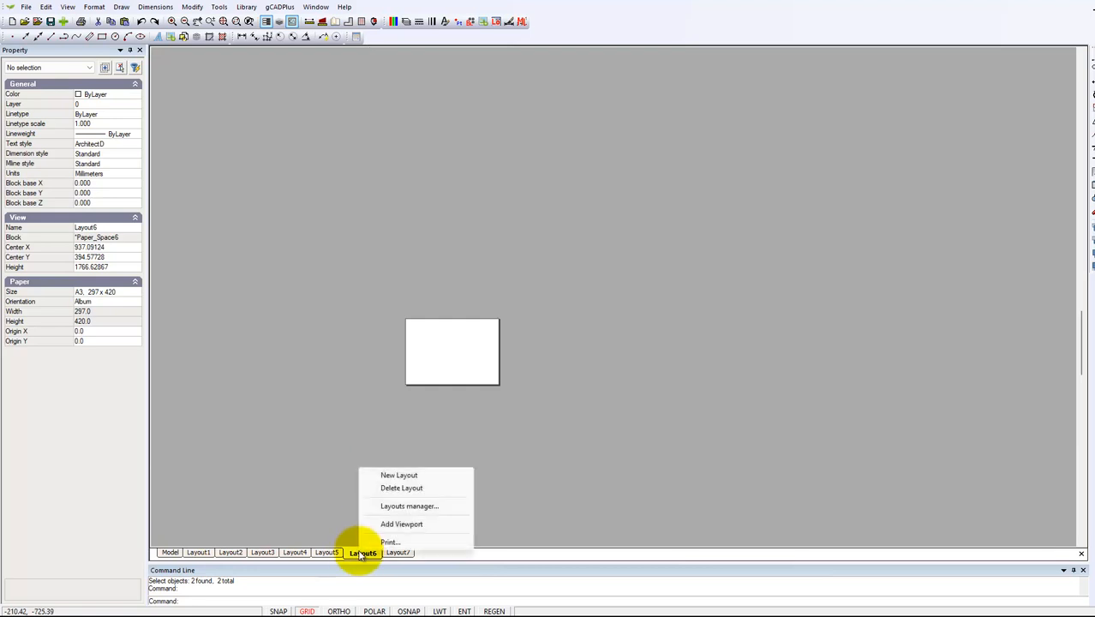
{"action": "left_click", "coordinate": [414, 489]}
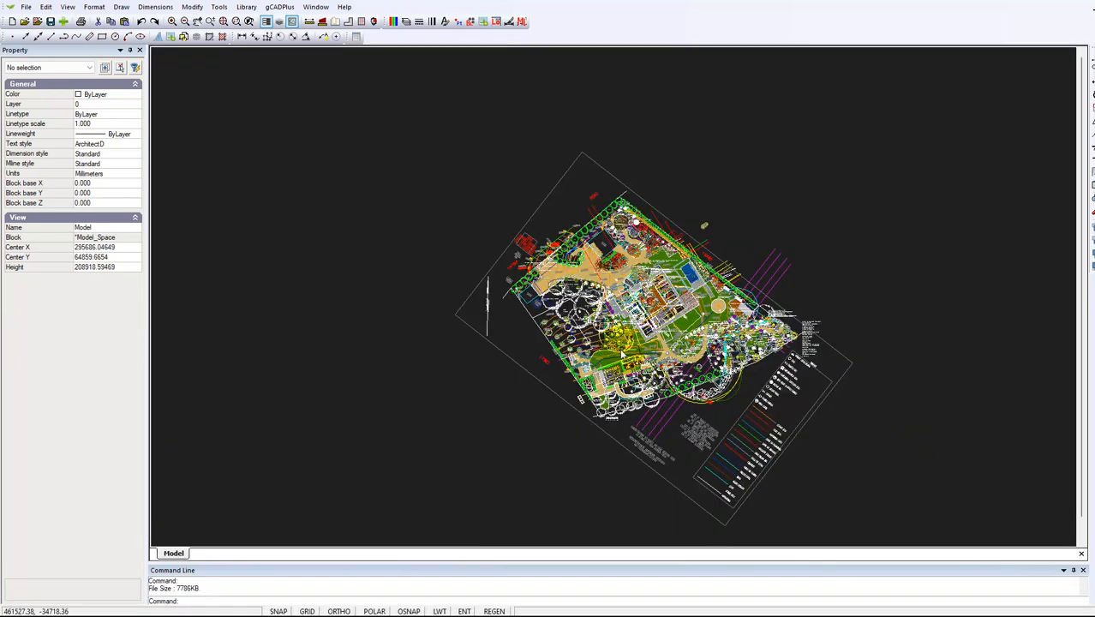
Check the drawing's file size with the layouts removed
{"action": "left_click", "coordinate": [27, 7]}
{"action": "left_click", "coordinate": [48, 79]}
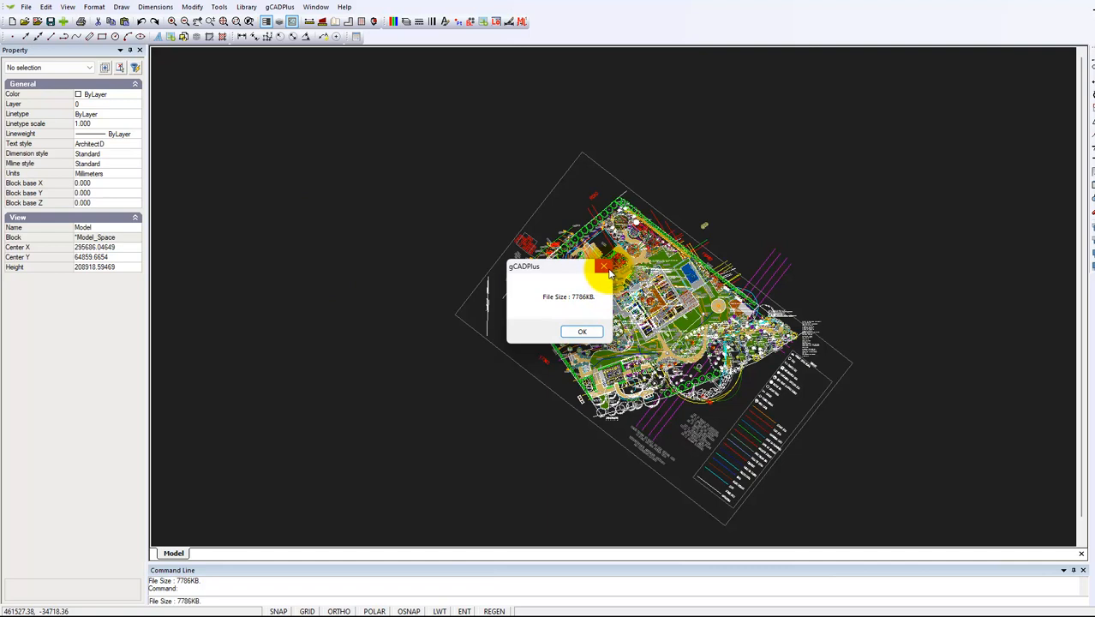
{"action": "left_click", "coordinate": [603, 265]}
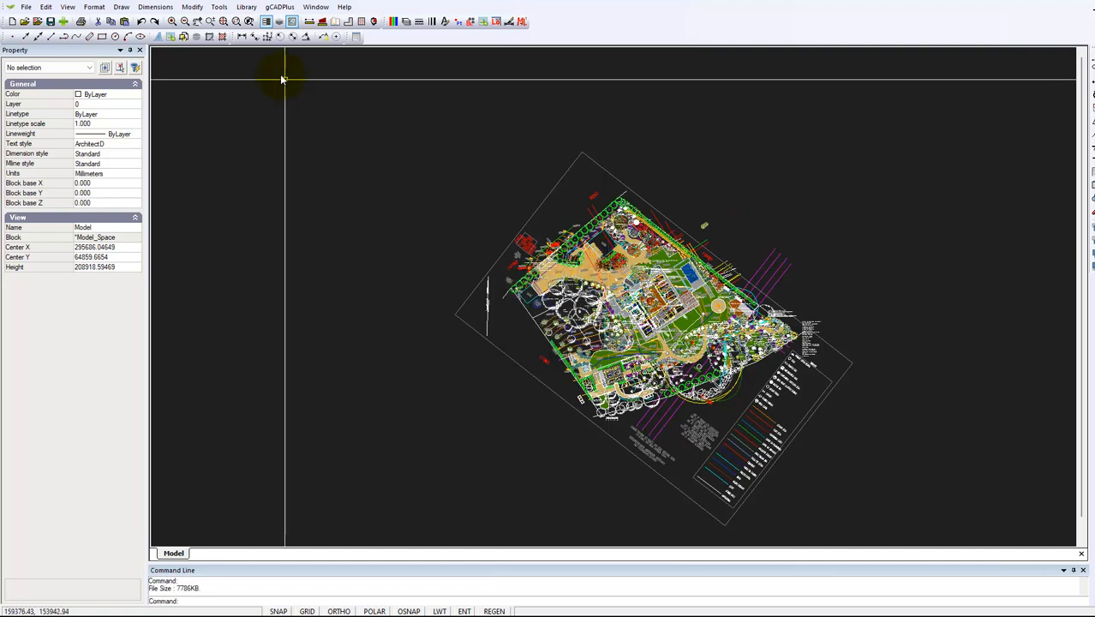
Purge the unused layers, text styles and blocks from the drawing
{"action": "left_click", "coordinate": [221, 9]}
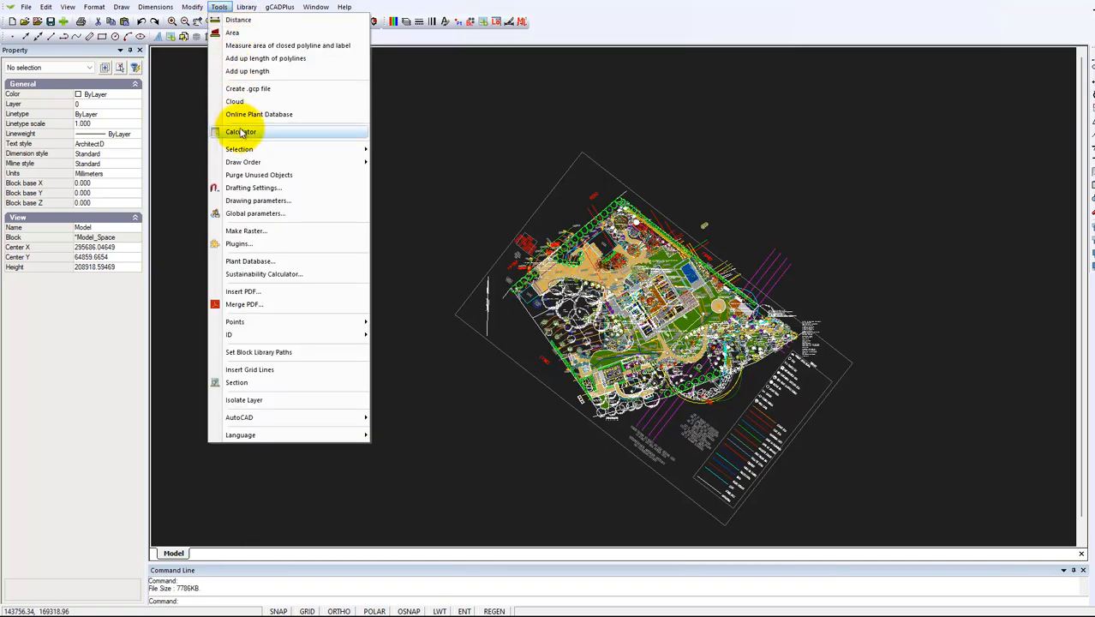
{"action": "mouse_move", "coordinate": [264, 165]}
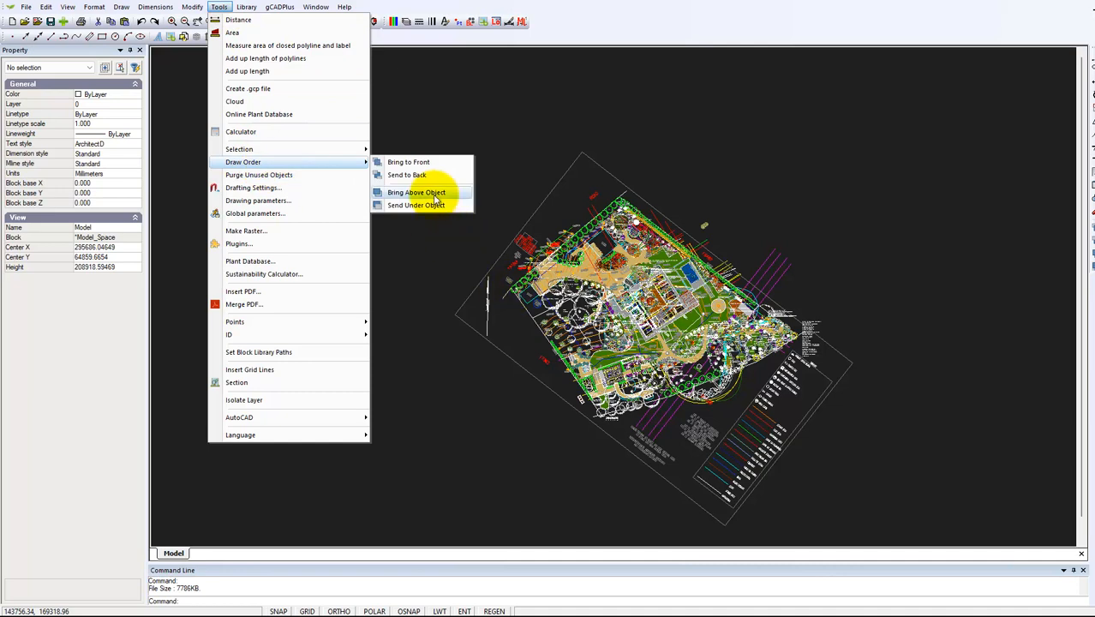
{"action": "left_click", "coordinate": [281, 175]}
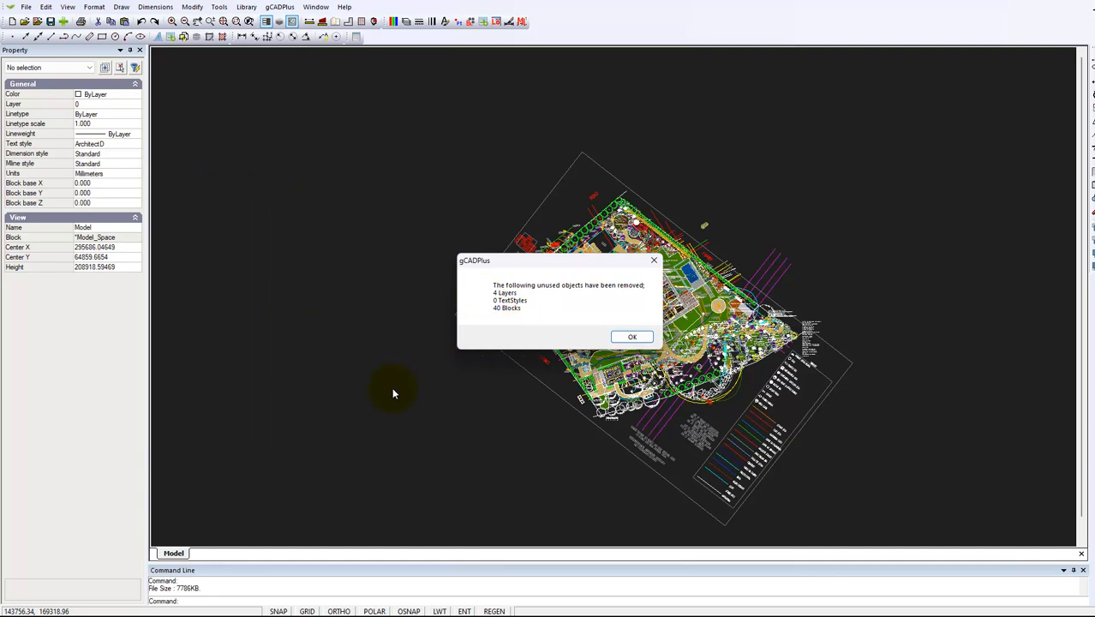
{"action": "left_click", "coordinate": [632, 337]}
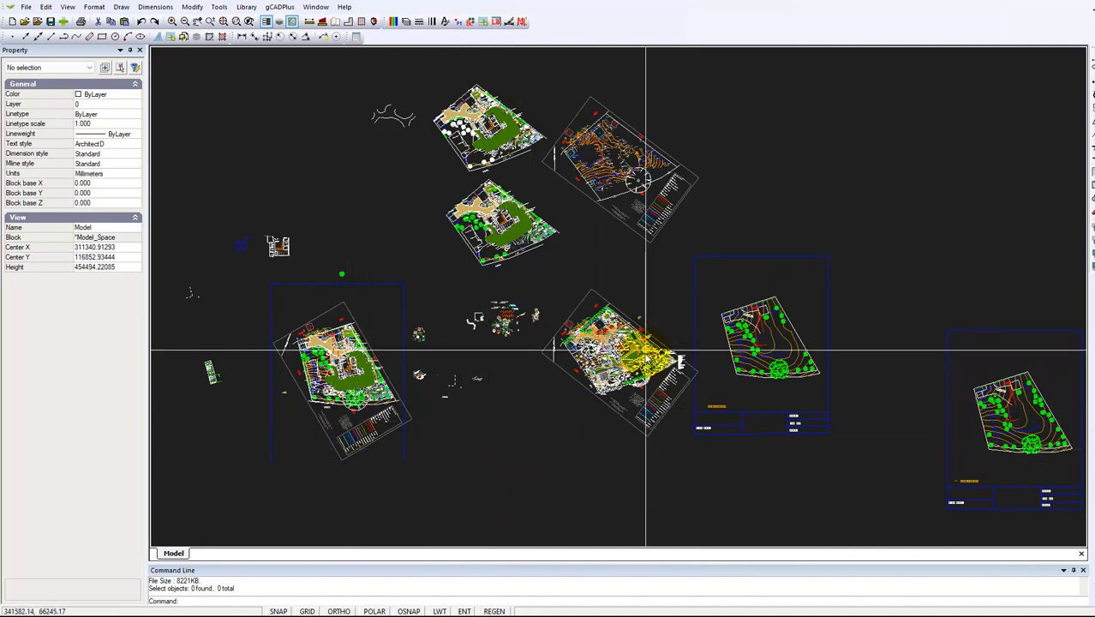
Add a new layout named Layout1 to the drawing
{"action": "scroll", "coordinate": [628, 391], "scroll_direction": "up", "scroll_amount": 2}
{"action": "scroll", "coordinate": [626, 370], "scroll_direction": "up", "scroll_amount": 2}
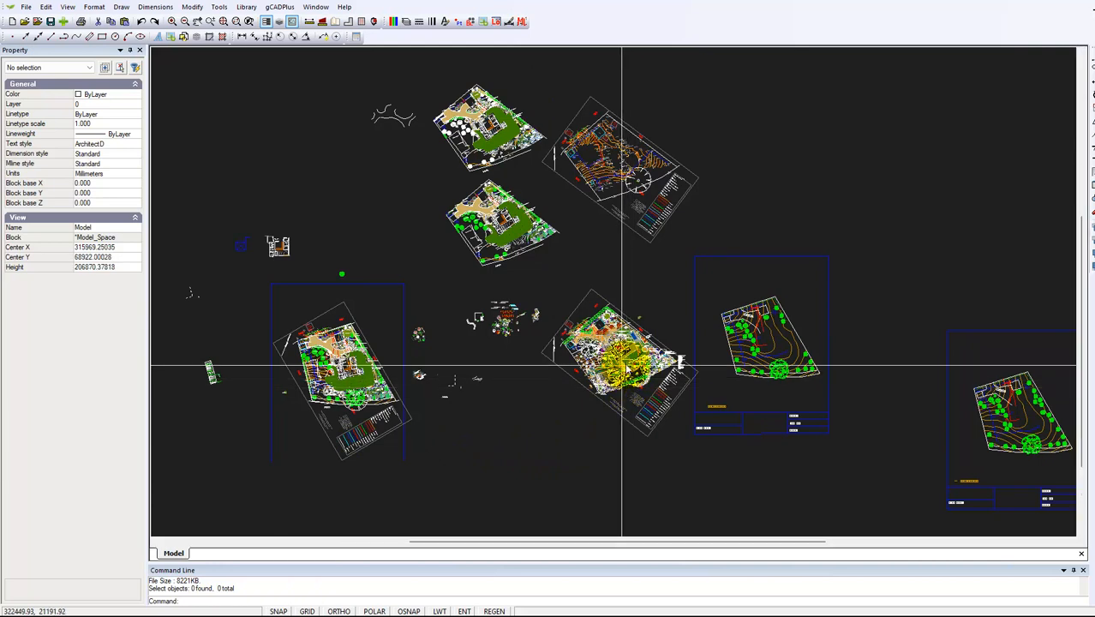
{"action": "scroll", "coordinate": [627, 366], "scroll_direction": "up", "scroll_amount": 1}
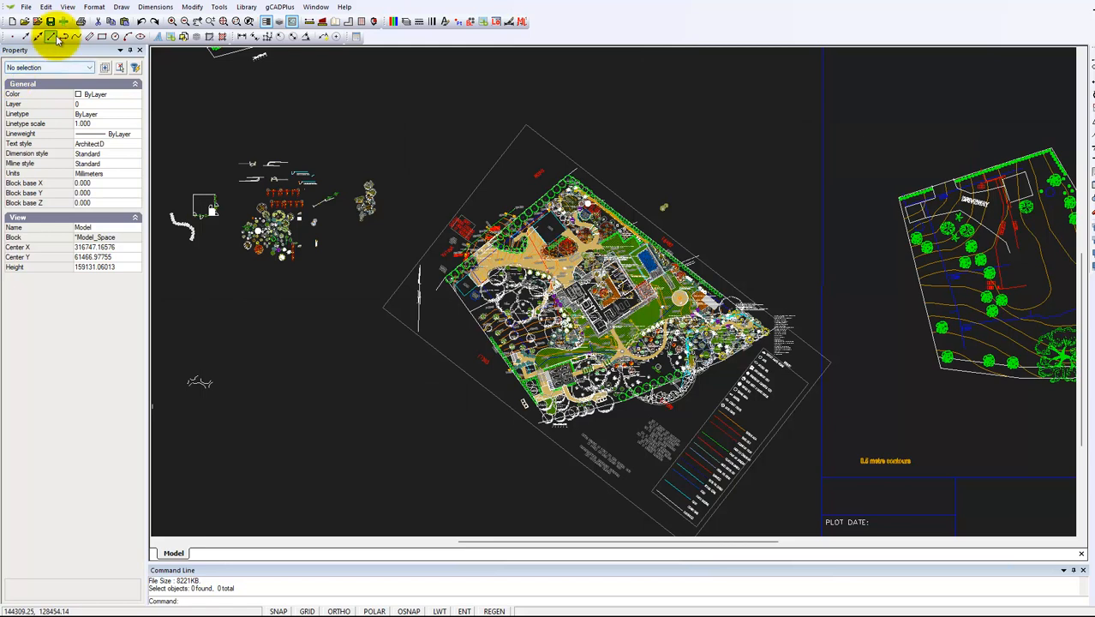
{"action": "left_click", "coordinate": [69, 9]}
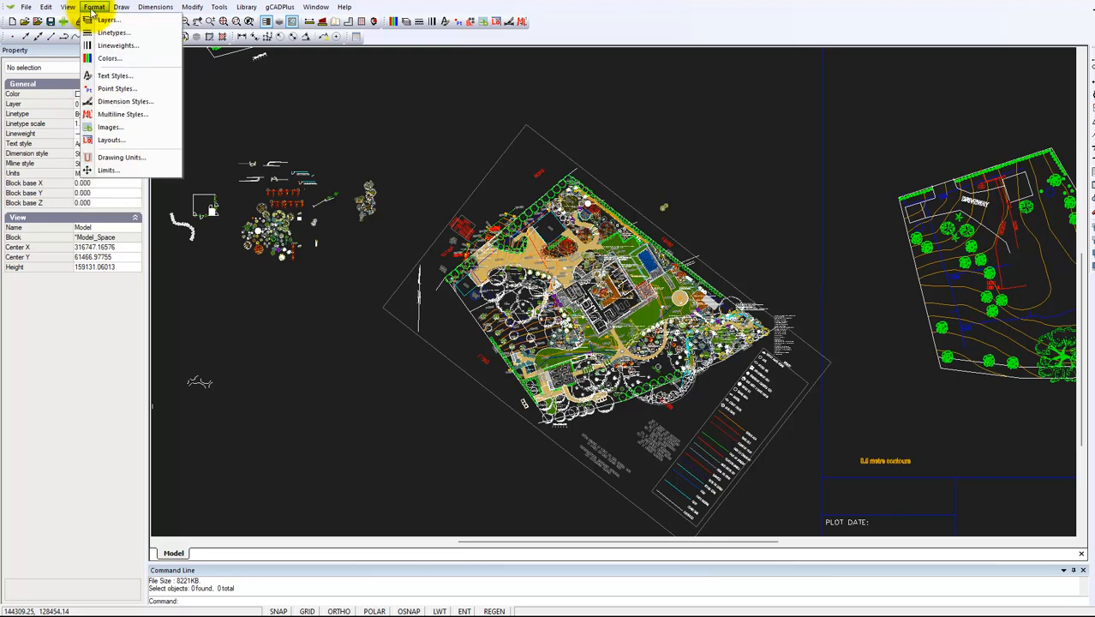
{"action": "left_click", "coordinate": [129, 142]}
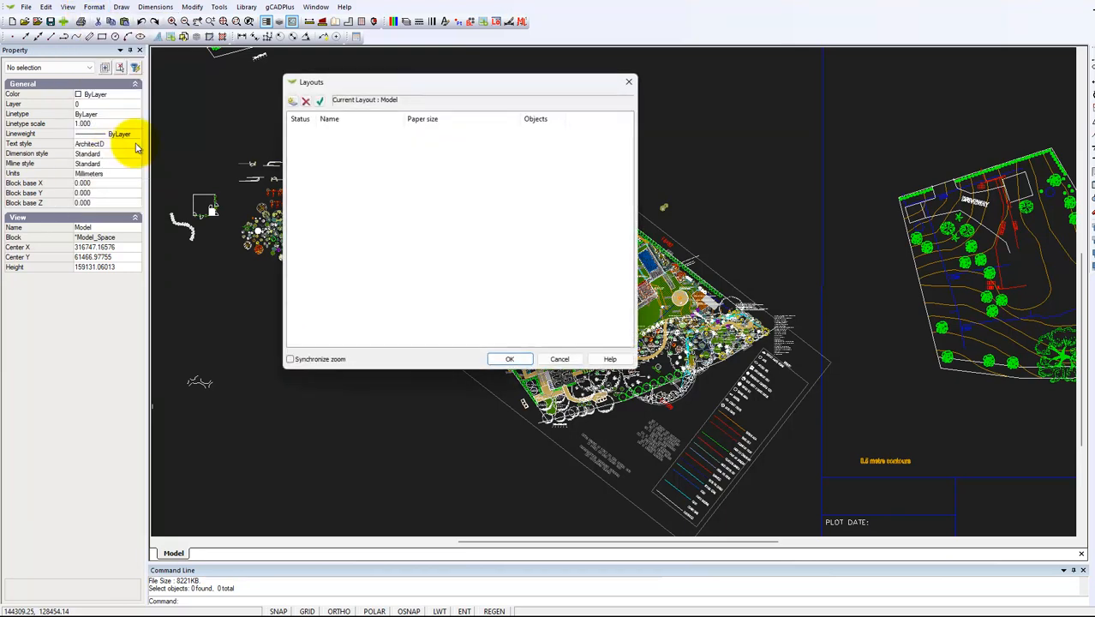
{"action": "left_click", "coordinate": [294, 103]}
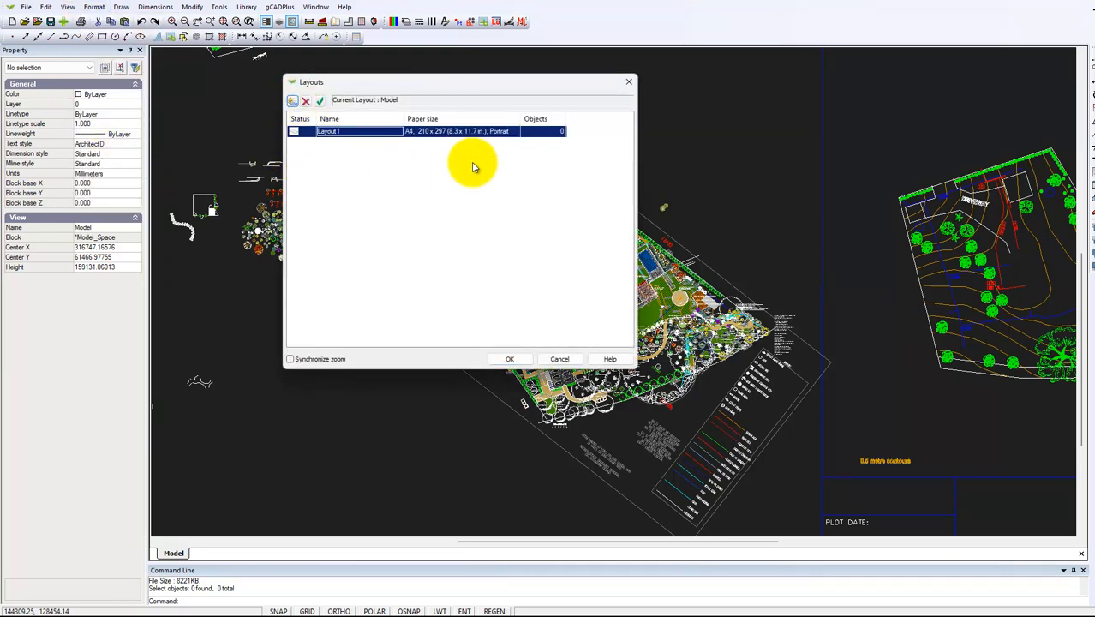
Set the new layout's paper size to A1, 594 x 841, in landscape orientation and apply the layout settings
{"action": "double_click", "coordinate": [517, 132]}
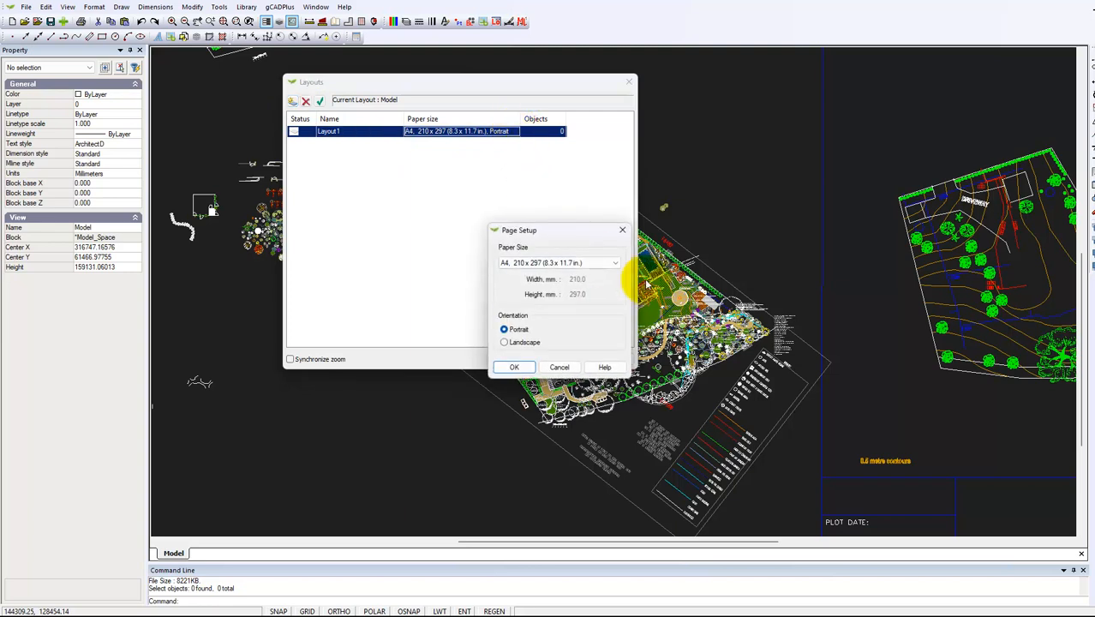
{"action": "left_click", "coordinate": [616, 264]}
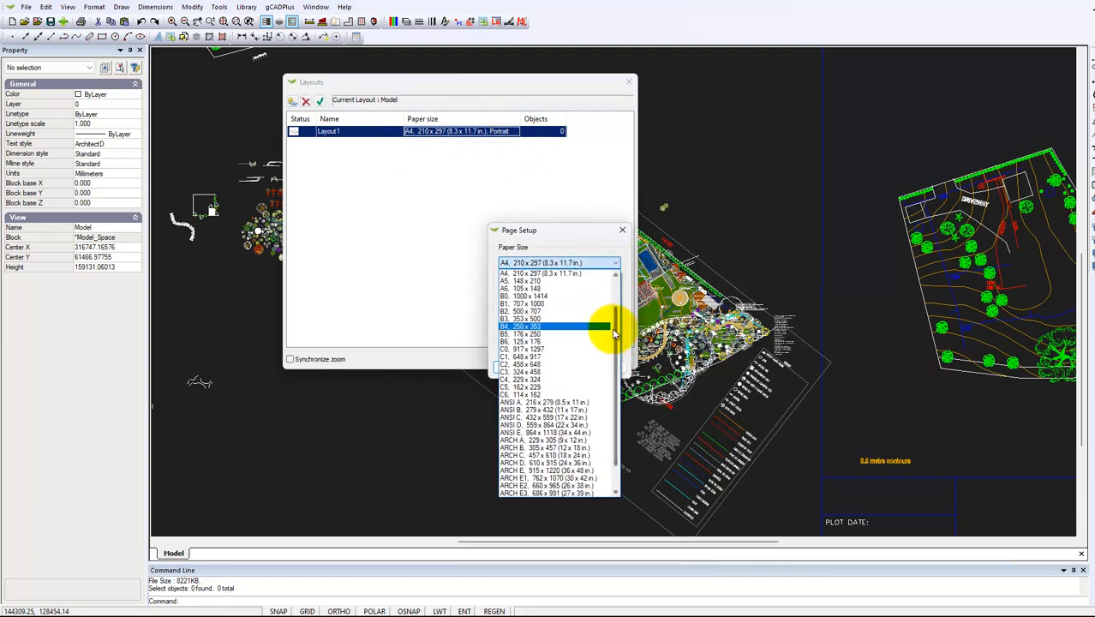
{"action": "scroll", "coordinate": [606, 305], "scroll_direction": "up", "scroll_amount": 2}
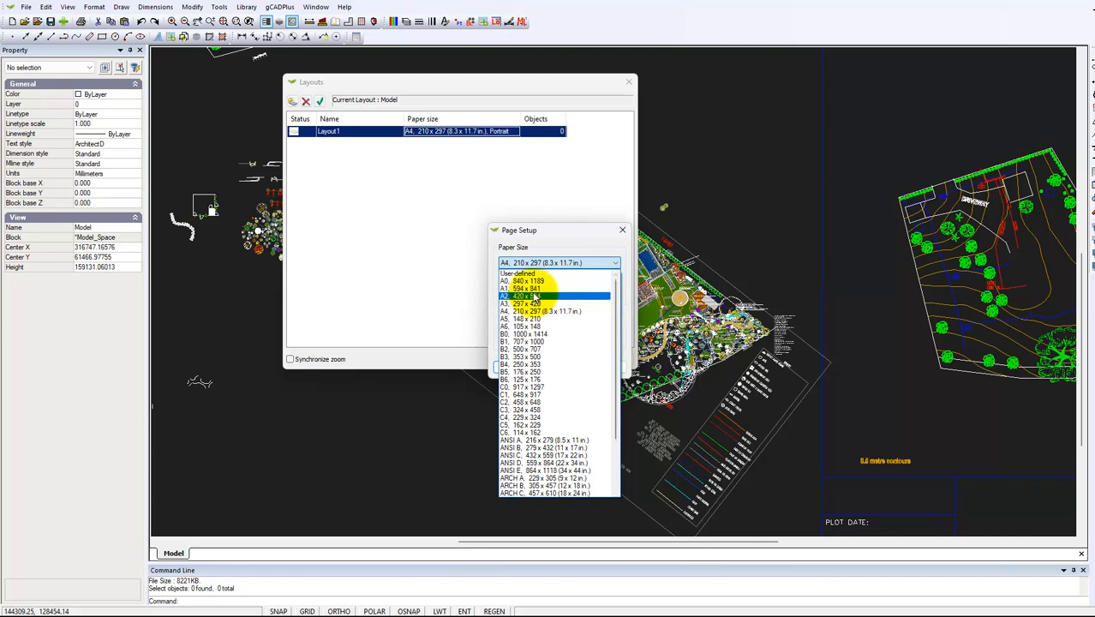
{"action": "left_click", "coordinate": [529, 289]}
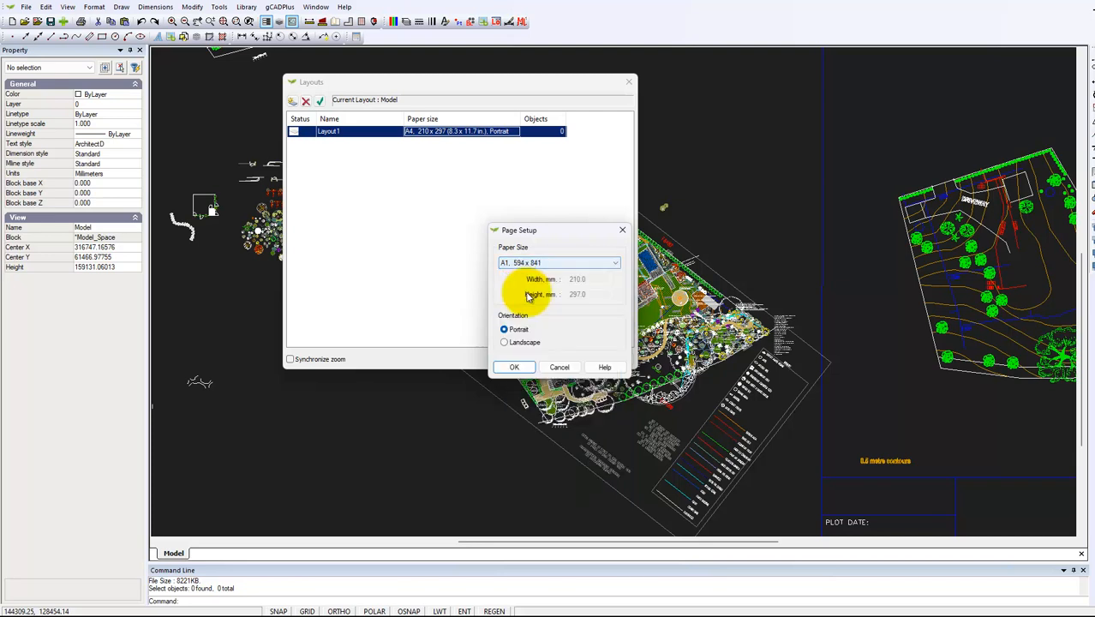
{"action": "left_click", "coordinate": [505, 343]}
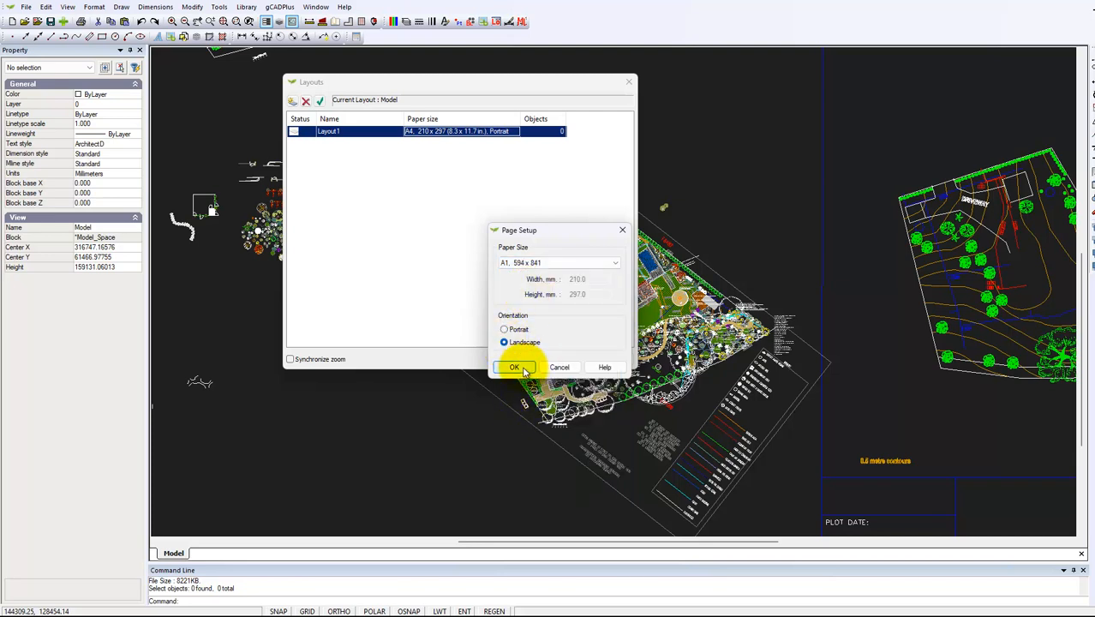
{"action": "left_click", "coordinate": [517, 367]}
{"action": "left_click", "coordinate": [512, 360]}
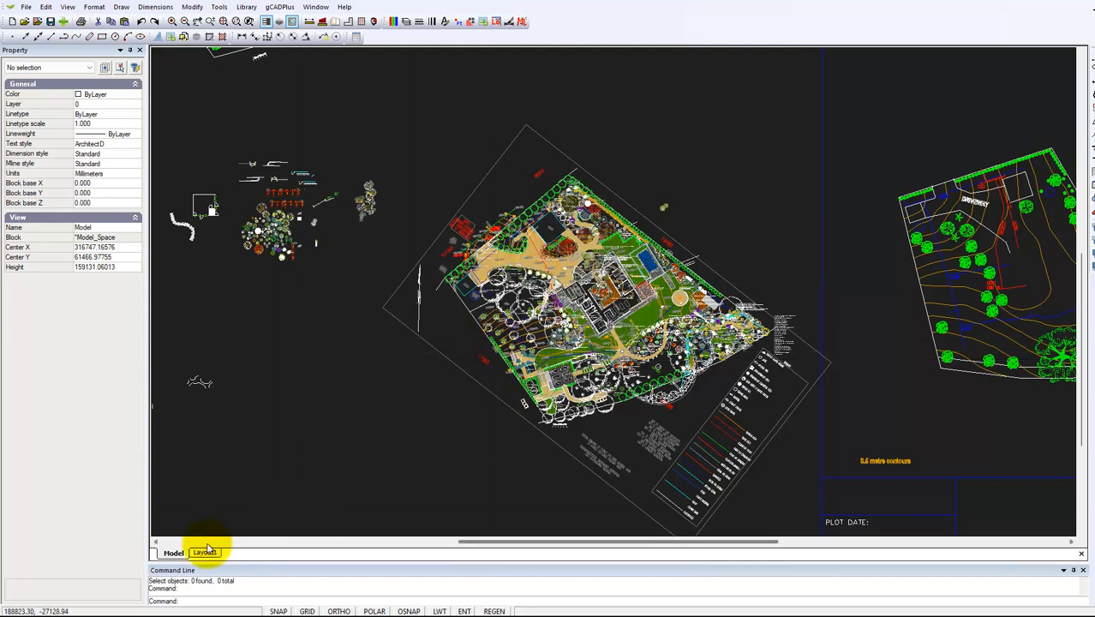
Open Layout1, view the sheet with its viewport and toggle the grid display
{"action": "left_click", "coordinate": [208, 554]}
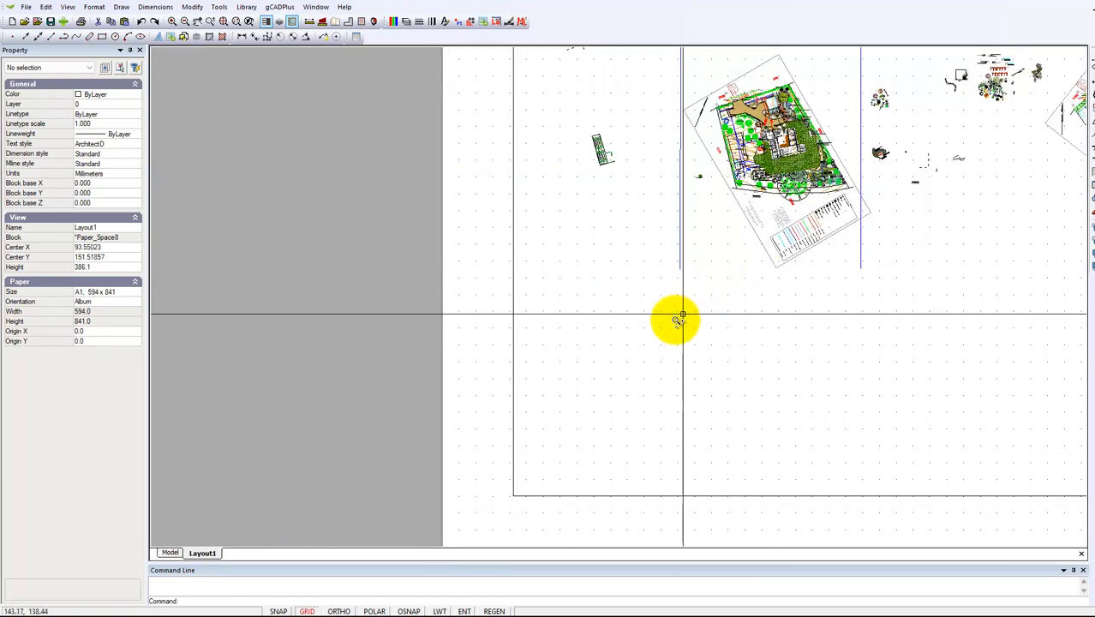
{"action": "scroll", "coordinate": [826, 312], "scroll_direction": "down", "scroll_amount": 2}
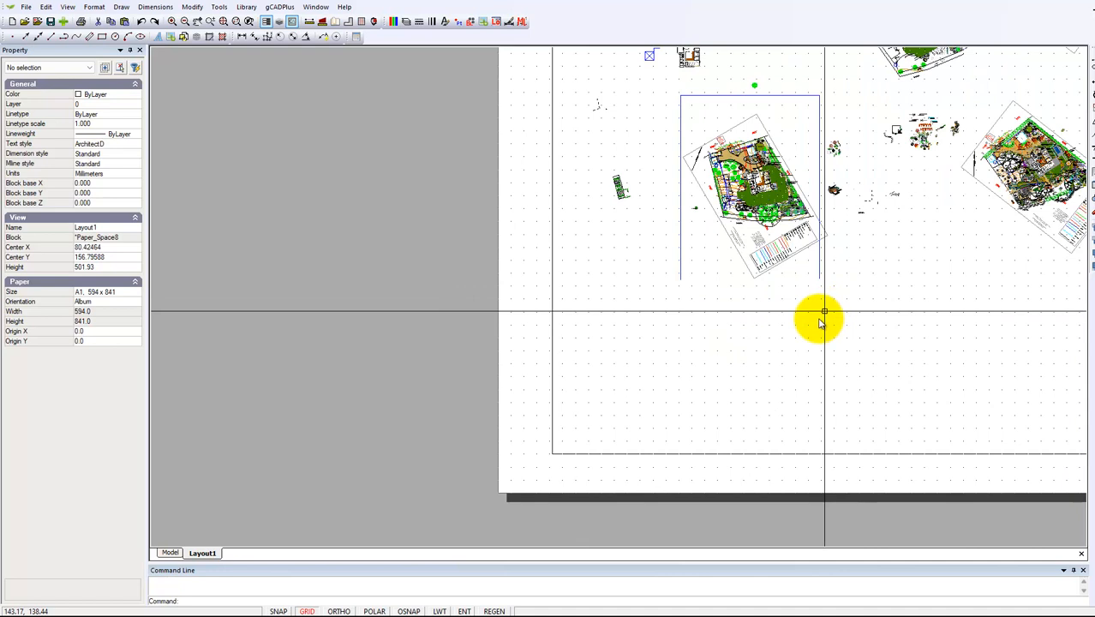
{"action": "scroll", "coordinate": [686, 343], "scroll_direction": "down", "scroll_amount": 2}
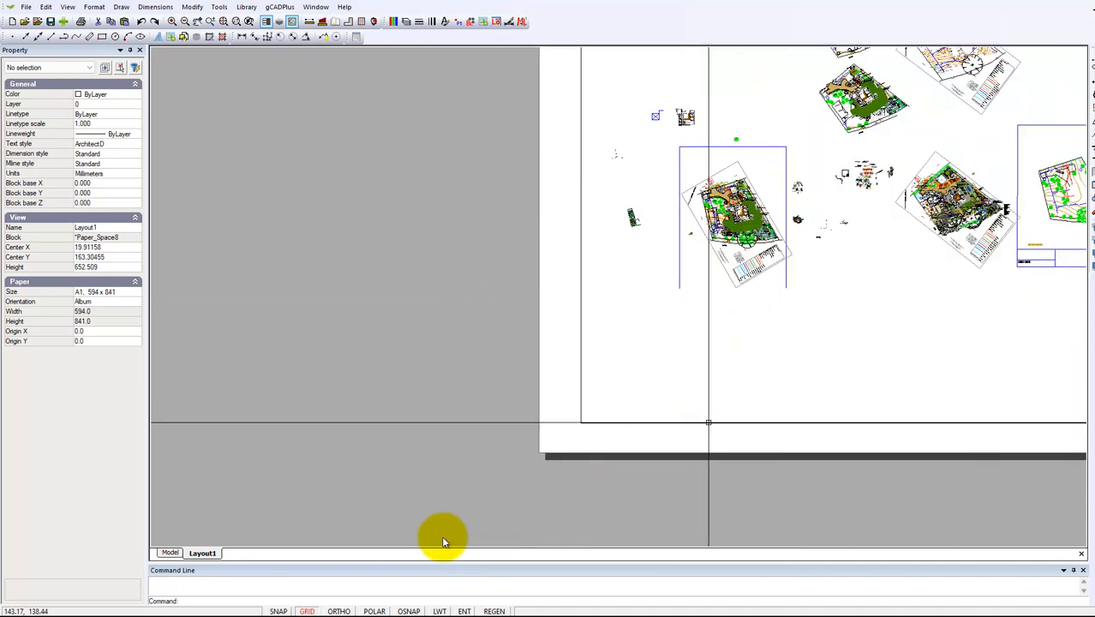
{"action": "scroll", "coordinate": [428, 539], "scroll_direction": "down", "scroll_amount": 1}
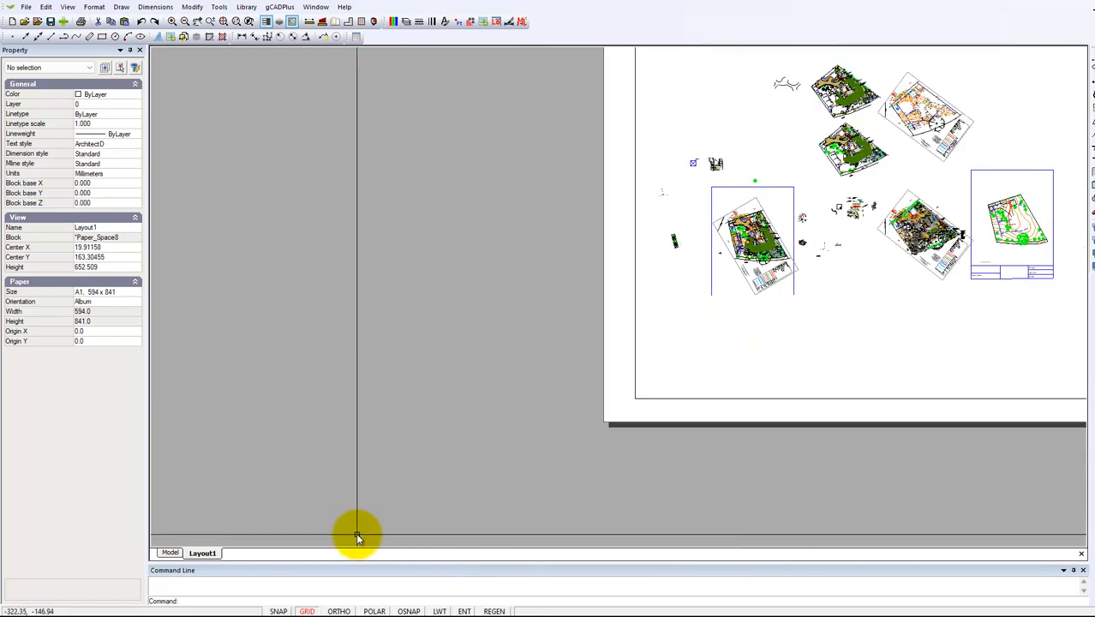
{"action": "left_click", "coordinate": [307, 610]}
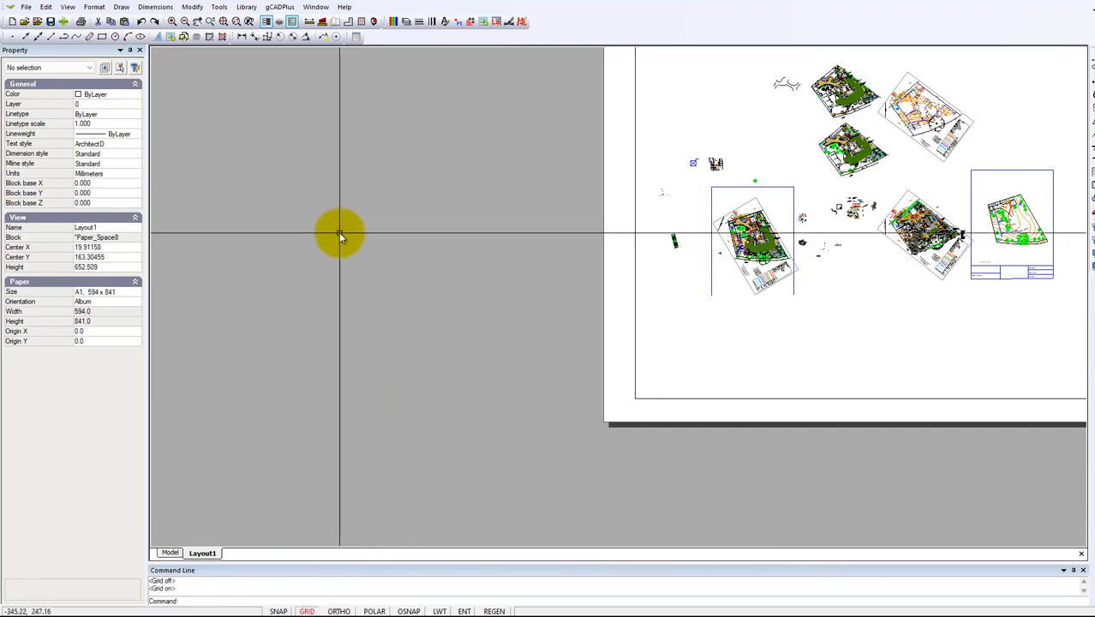
Edit the viewport's view frame in model space, shrink it and centre it on the lower-middle garden plan, and display it on the layout
{"action": "double_click", "coordinate": [877, 285]}
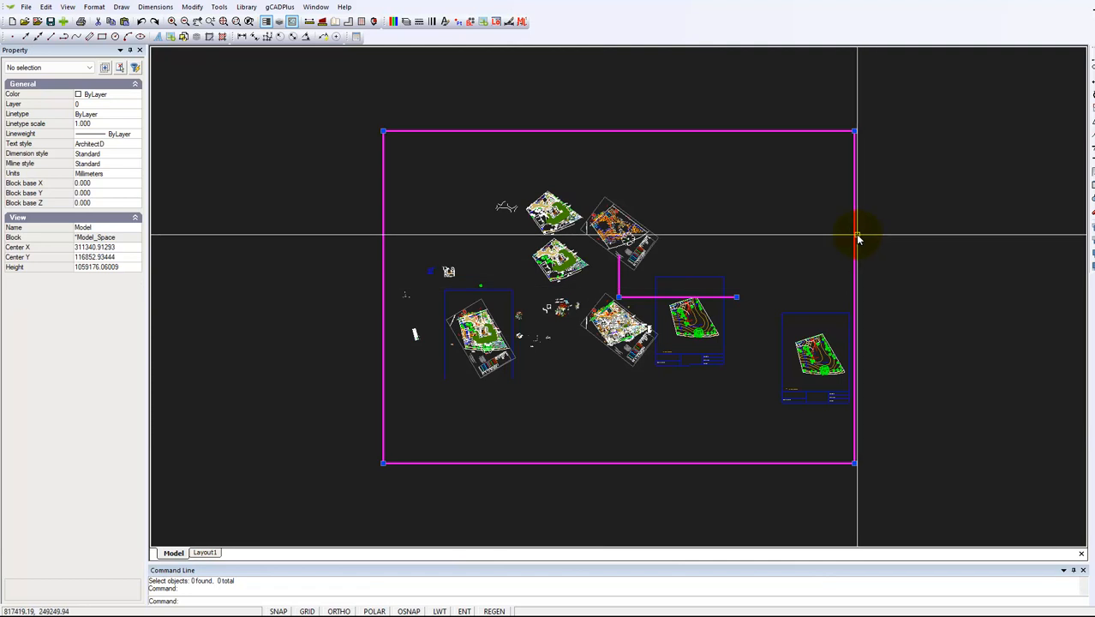
{"action": "left_click", "coordinate": [855, 133]}
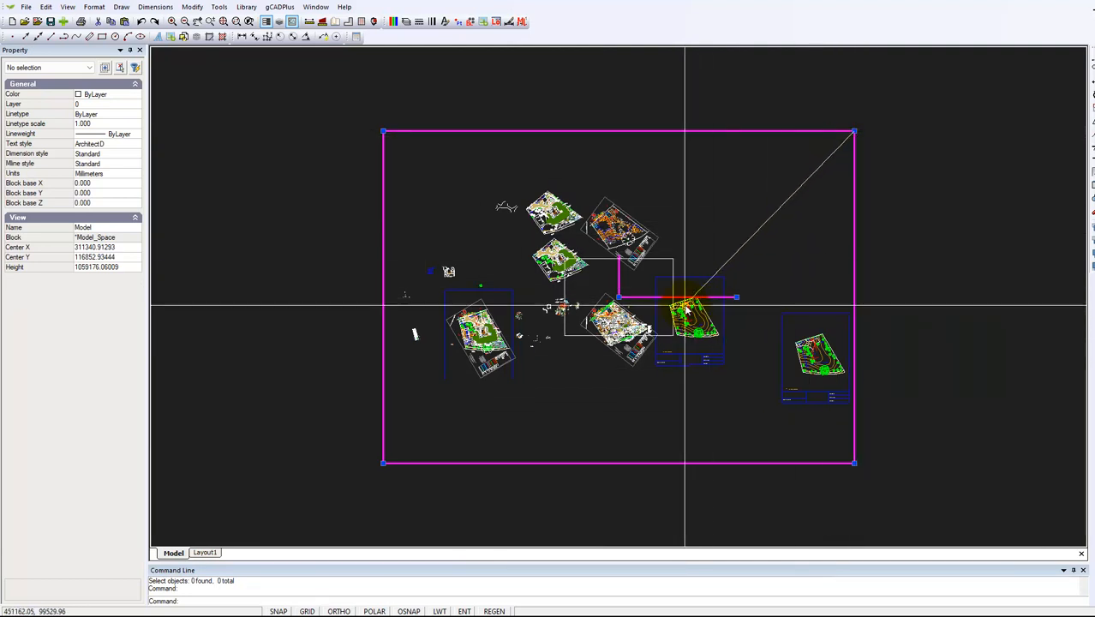
{"action": "left_click", "coordinate": [685, 305]}
{"action": "left_click", "coordinate": [619, 297]}
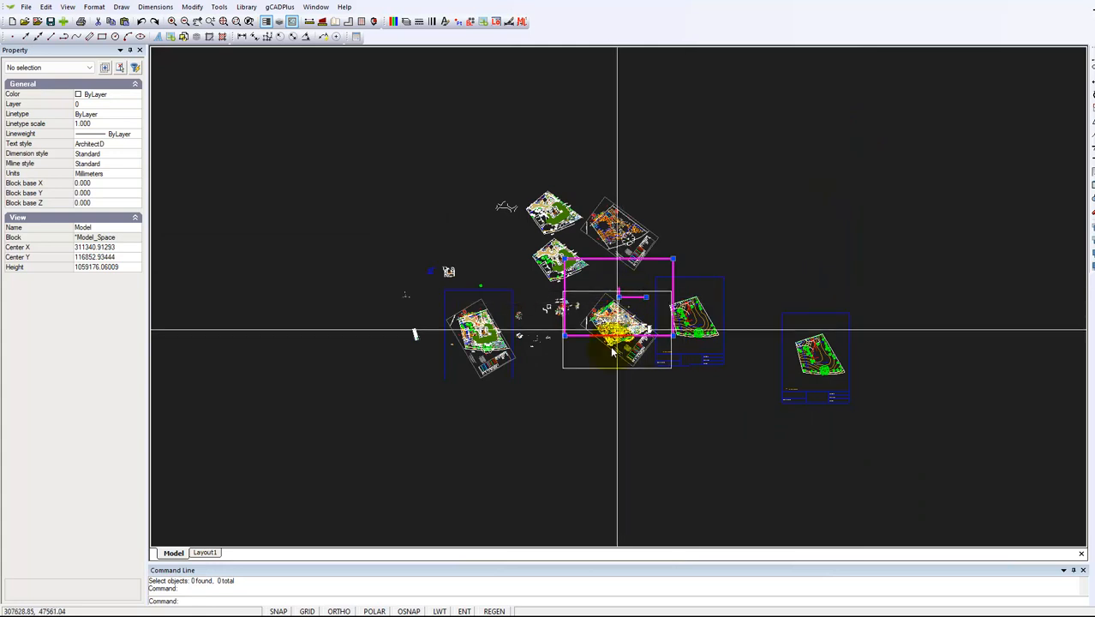
{"action": "left_click", "coordinate": [618, 331]}
{"action": "right_click", "coordinate": [648, 311]}
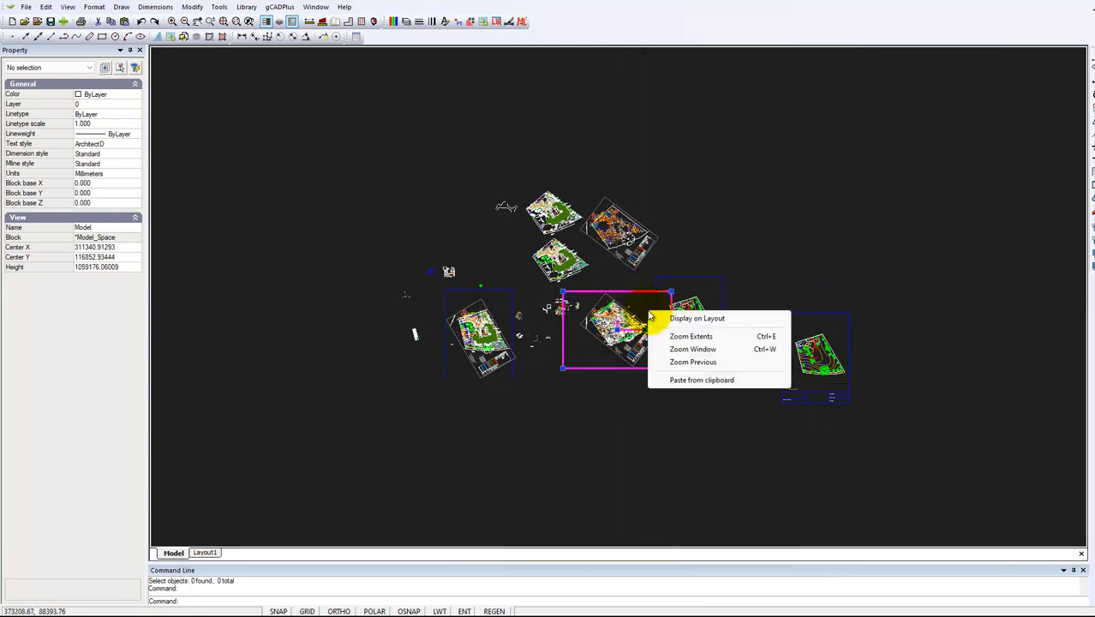
{"action": "left_click", "coordinate": [697, 320]}
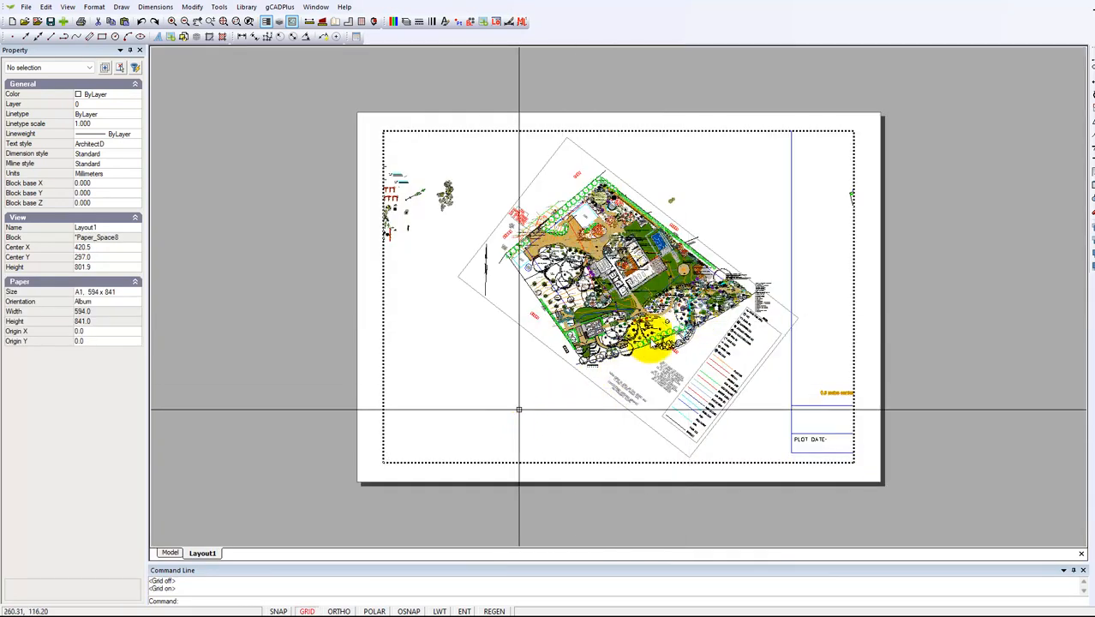
Examine the garden plan on the layout up close, around the vegetable beds, glasshouse and trellised berries
{"action": "scroll", "coordinate": [663, 314], "scroll_direction": "up", "scroll_amount": 1}
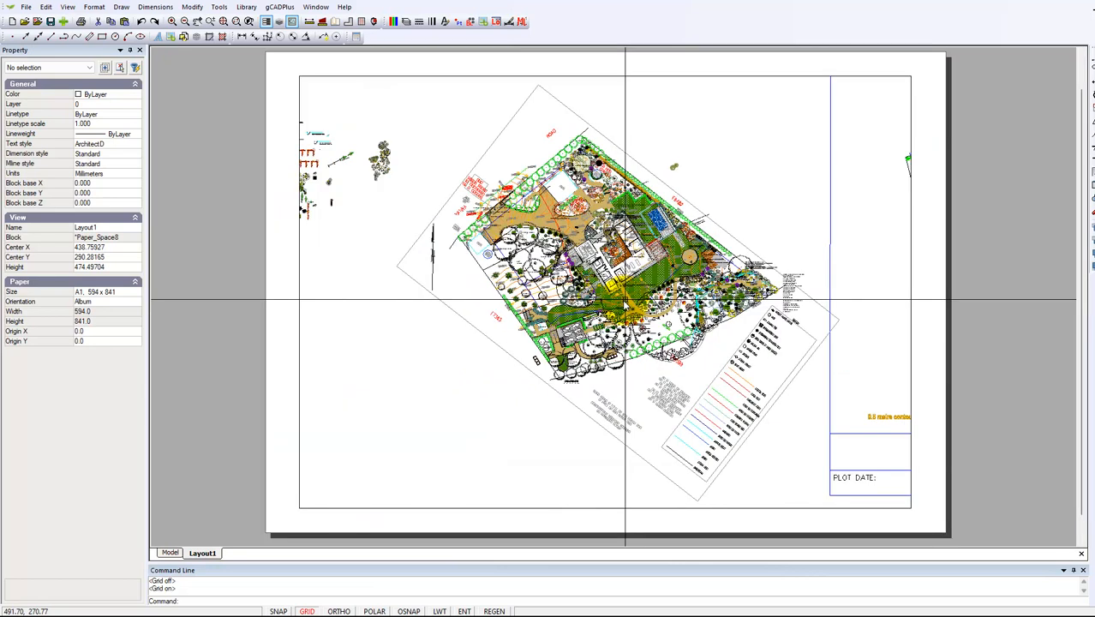
{"action": "scroll", "coordinate": [626, 300], "scroll_direction": "up", "scroll_amount": 1}
{"action": "scroll", "coordinate": [615, 313], "scroll_direction": "up", "scroll_amount": 1}
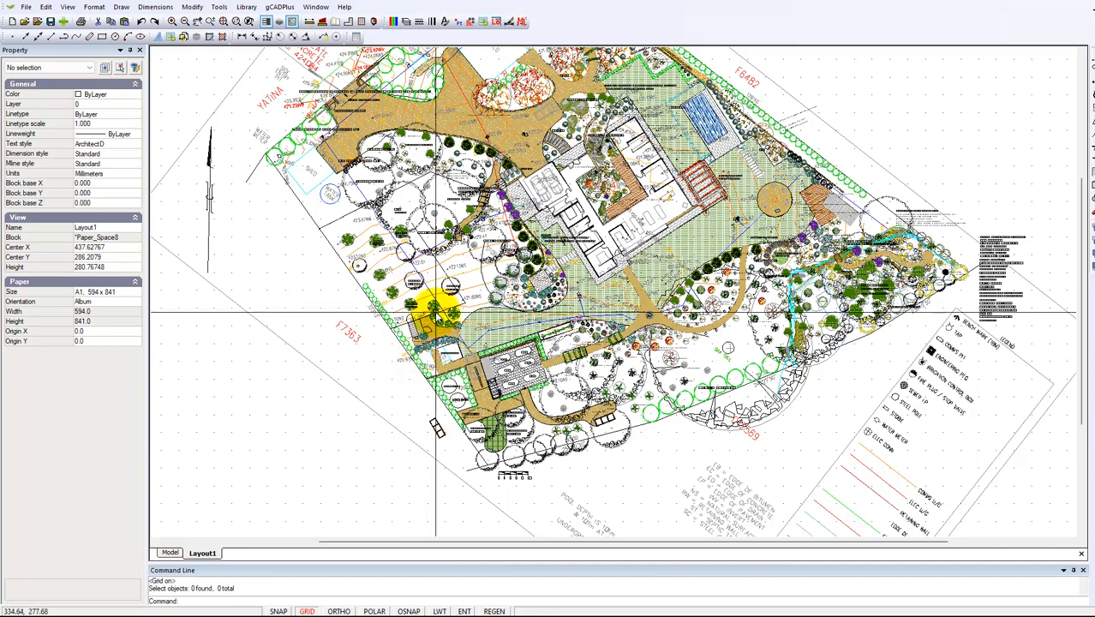
{"action": "scroll", "coordinate": [436, 313], "scroll_direction": "up", "scroll_amount": 1}
{"action": "scroll", "coordinate": [436, 312], "scroll_direction": "up", "scroll_amount": 1}
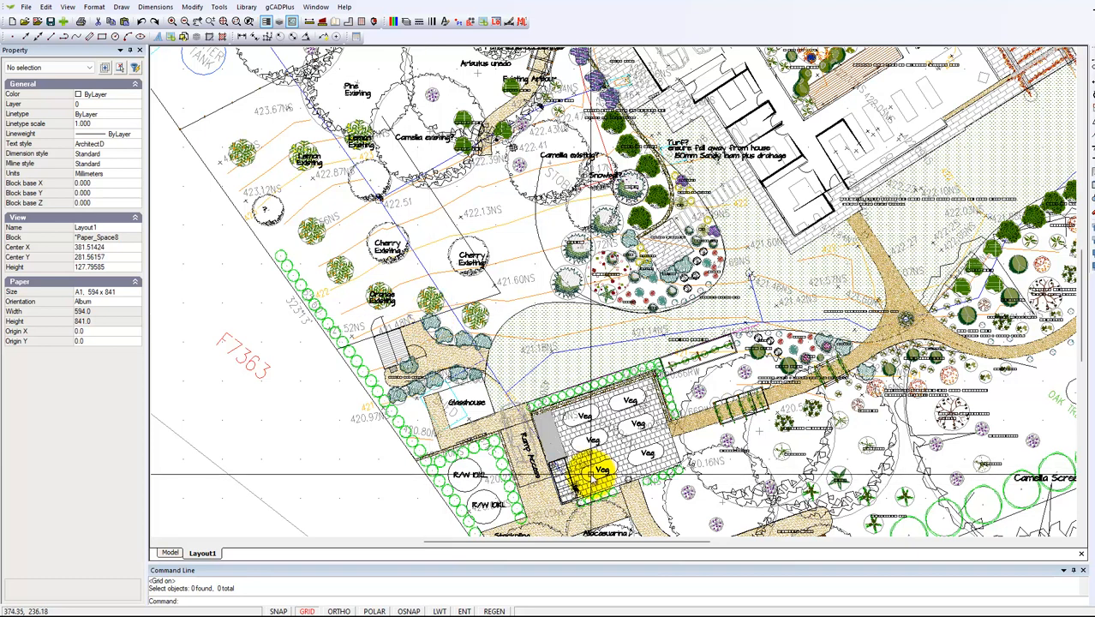
{"action": "scroll", "coordinate": [588, 460], "scroll_direction": "up", "scroll_amount": 1}
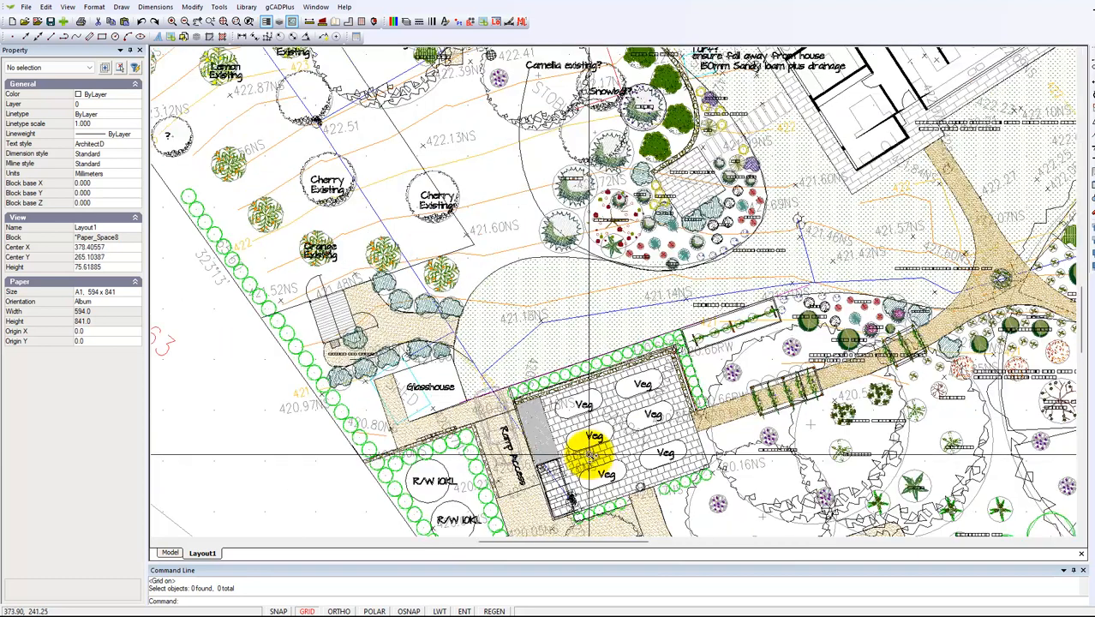
{"action": "scroll", "coordinate": [588, 456], "scroll_direction": "up", "scroll_amount": 1}
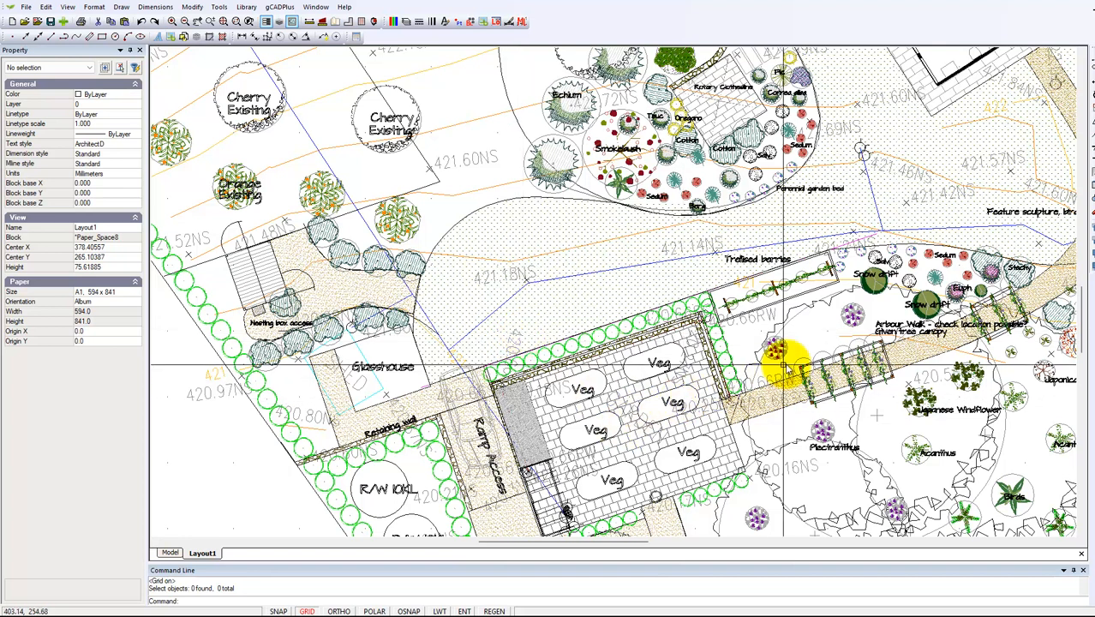
{"action": "scroll", "coordinate": [818, 300], "scroll_direction": "up", "scroll_amount": 1}
{"action": "scroll", "coordinate": [818, 300], "scroll_direction": "up", "scroll_amount": 1}
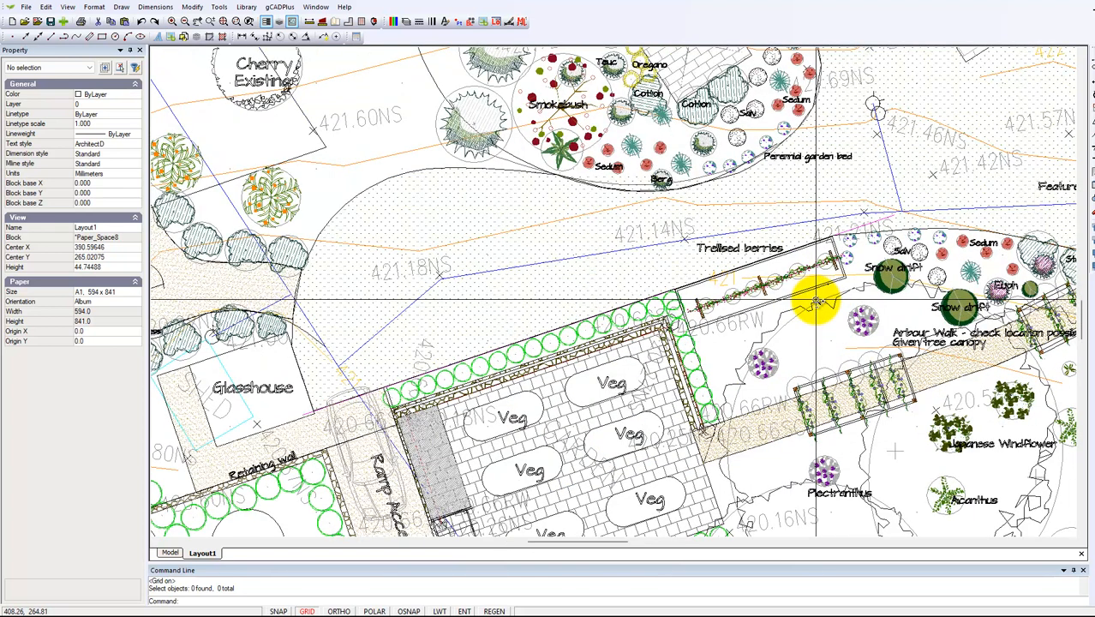
{"action": "scroll", "coordinate": [917, 350], "scroll_direction": "up", "scroll_amount": 1}
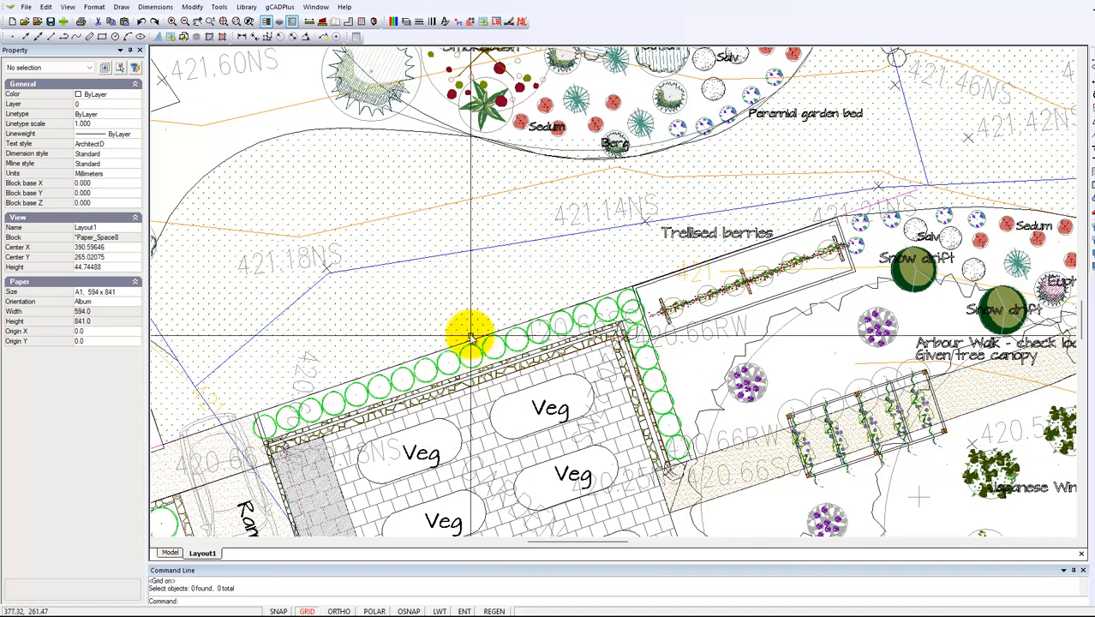
Check the viewport's view frame around the garden plan in model space and display it on the layout again
{"action": "double_click", "coordinate": [491, 264]}
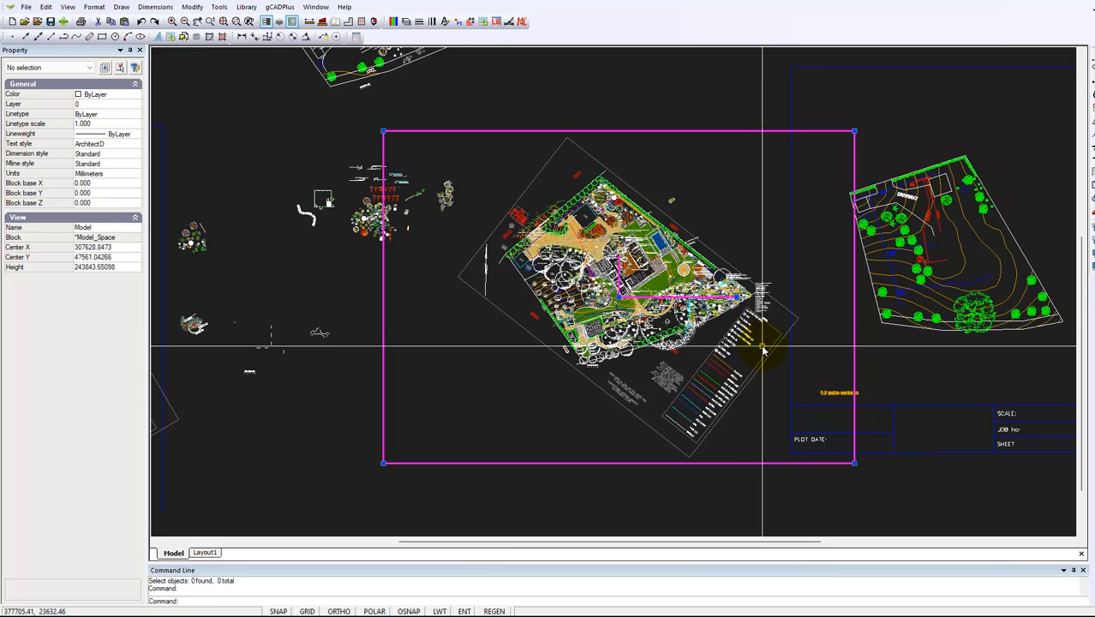
{"action": "right_click", "coordinate": [751, 247]}
{"action": "left_click", "coordinate": [798, 257]}
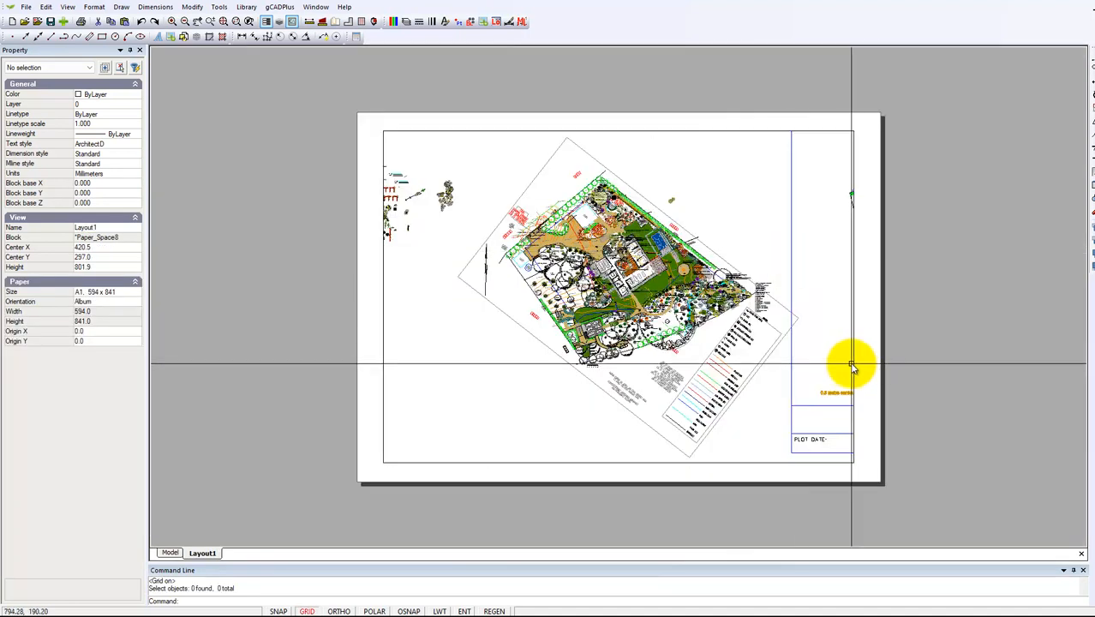
Set the layout viewport's view angle to 38 to try straightening the plan on the sheet
{"action": "left_click", "coordinate": [853, 372]}
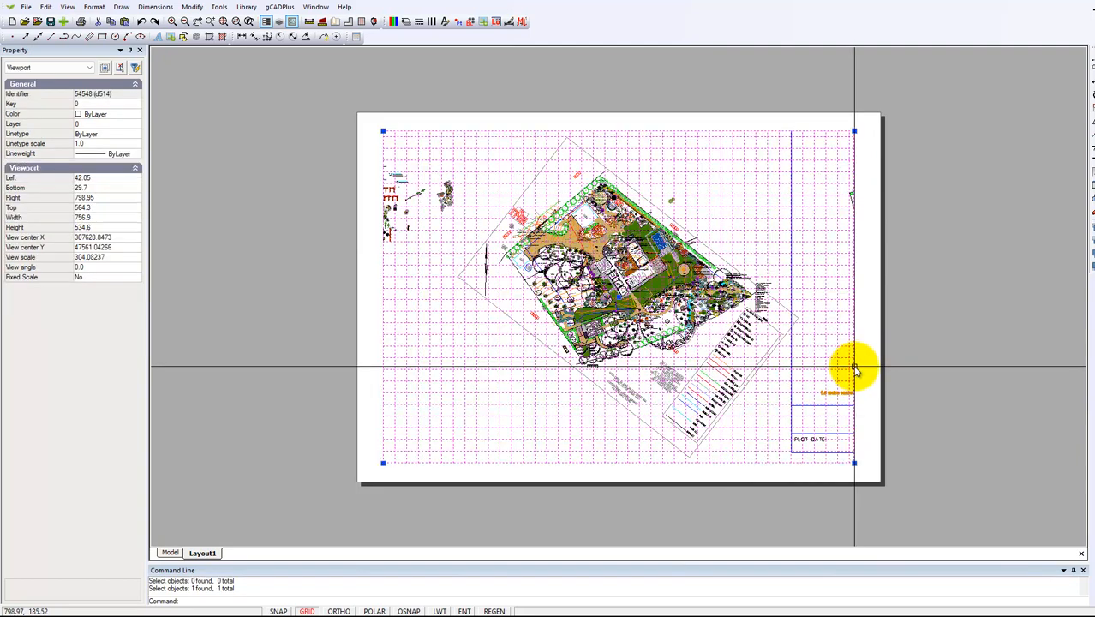
{"action": "left_click", "coordinate": [95, 268]}
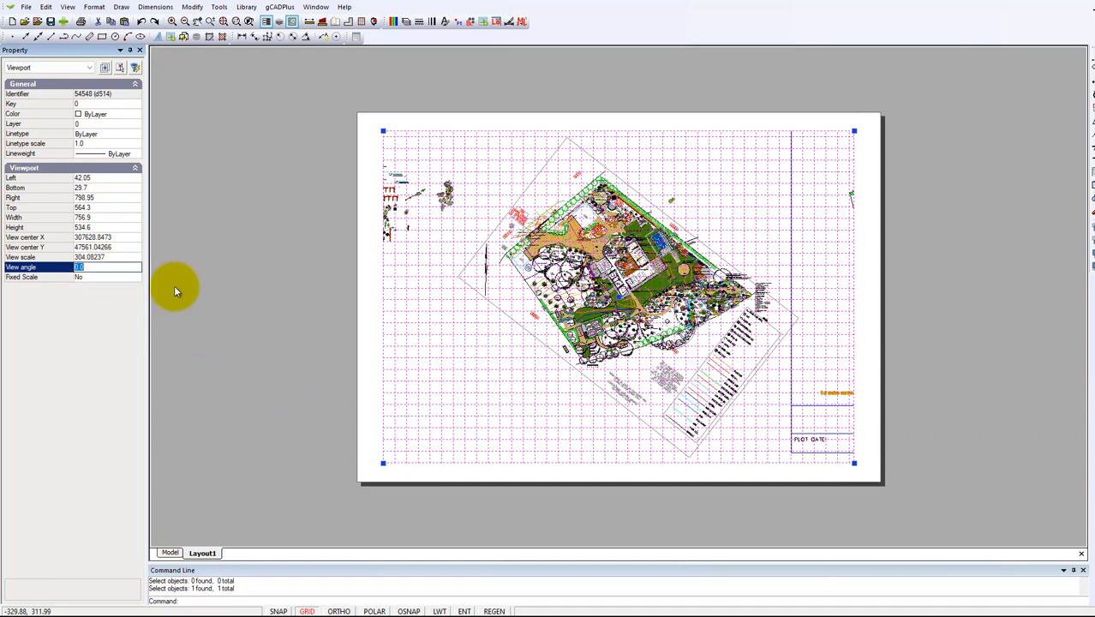
{"action": "type", "text": "38"}
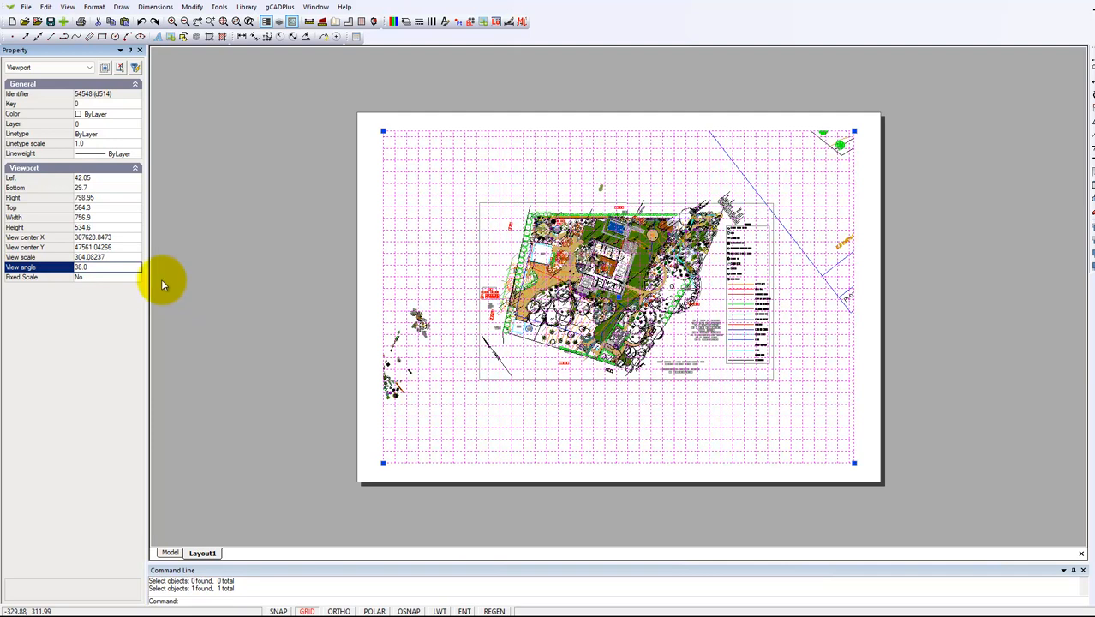
Reset the viewport's view angle to 0.0 and deselect the viewport
{"action": "double_click", "coordinate": [114, 267]}
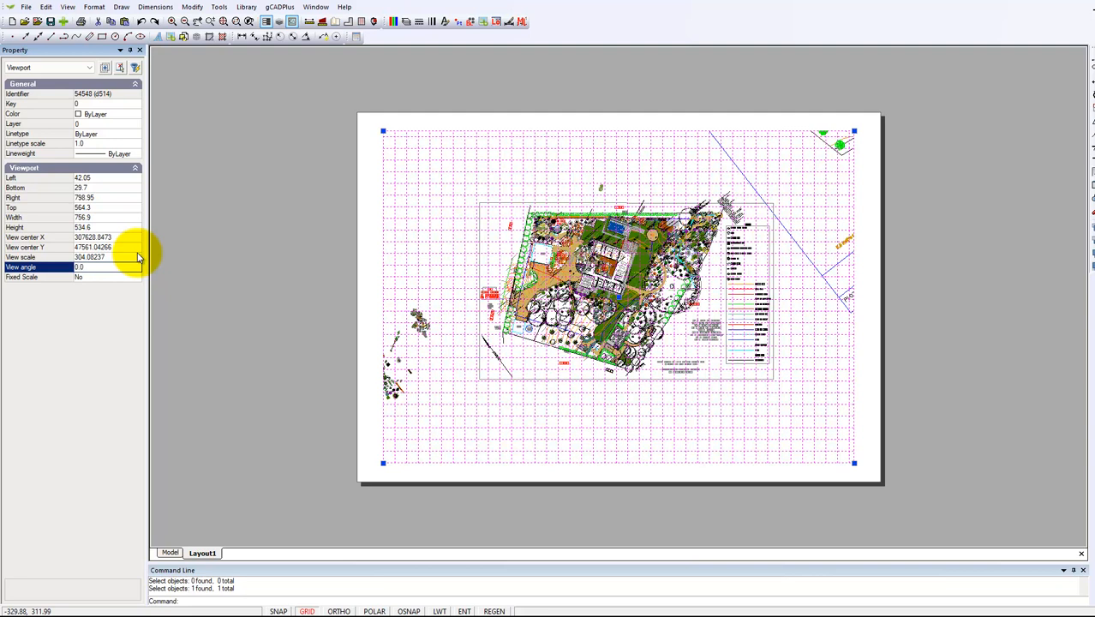
{"action": "key", "text": "Return"}
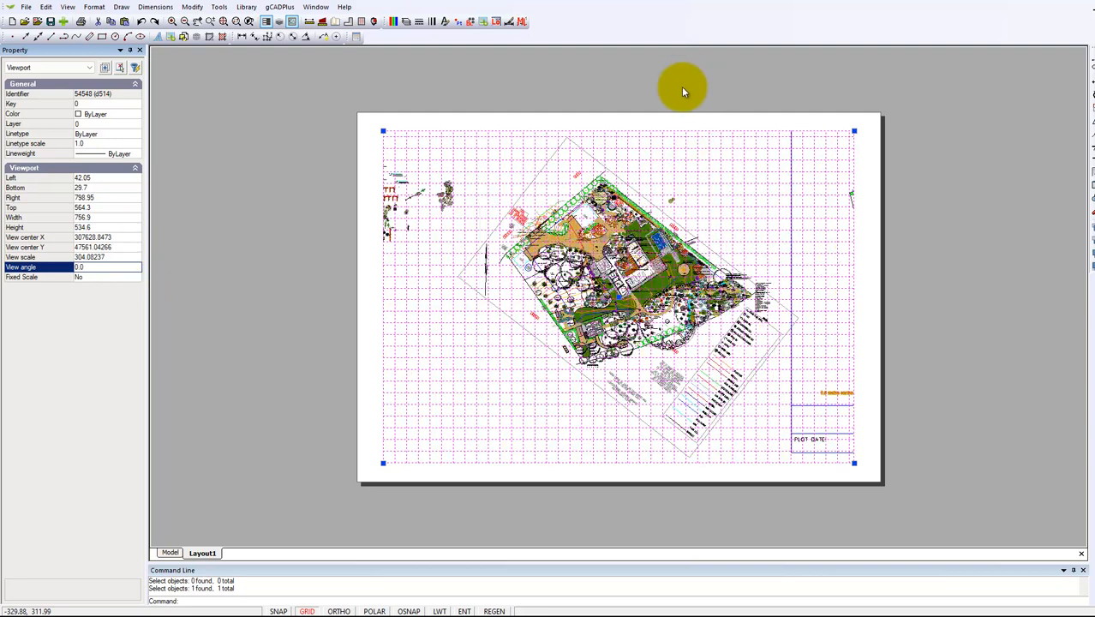
{"action": "key", "text": "Escape"}
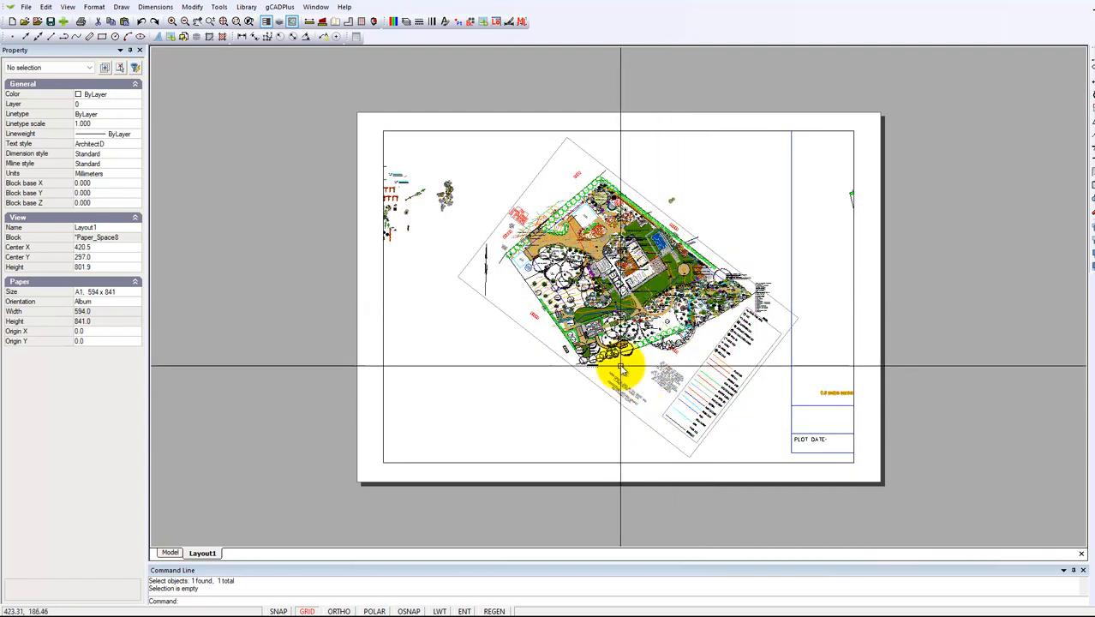
Switch to model space and inspect the properties of the survey block and a plant symbol within the garden plan
{"action": "scroll", "coordinate": [619, 367], "scroll_direction": "up", "scroll_amount": 1}
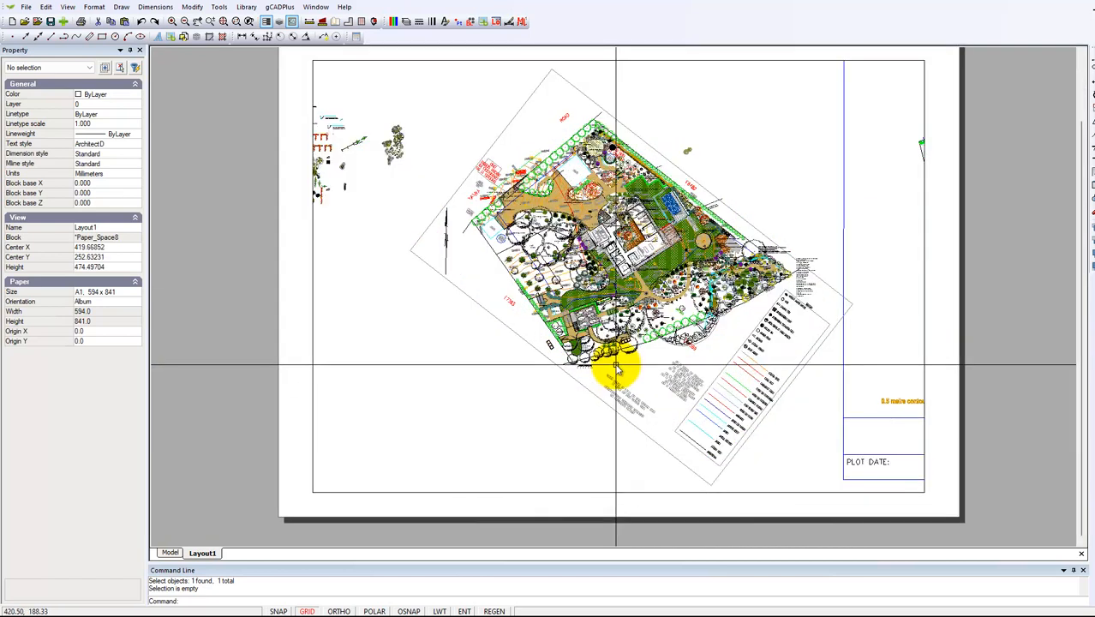
{"action": "scroll", "coordinate": [615, 367], "scroll_direction": "up", "scroll_amount": 1}
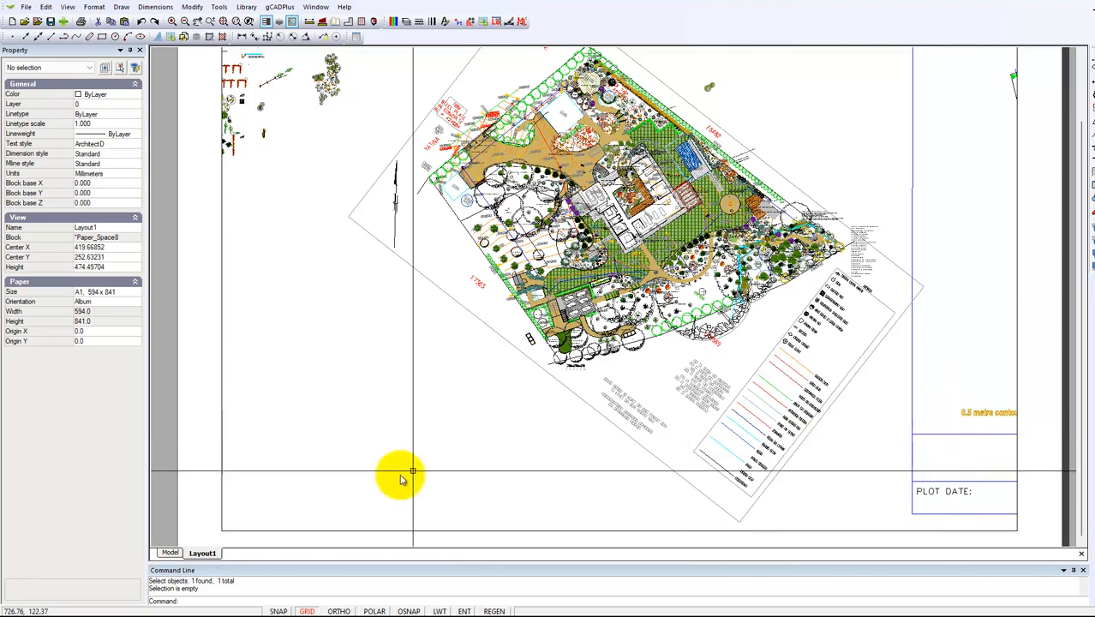
{"action": "left_click", "coordinate": [169, 554]}
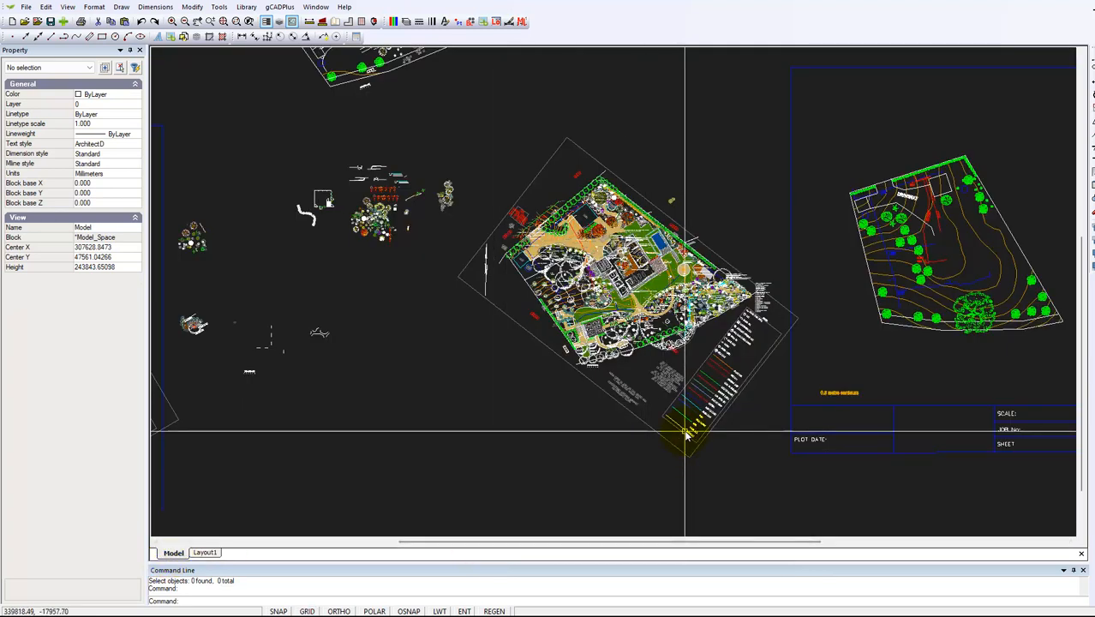
{"action": "left_click", "coordinate": [686, 435]}
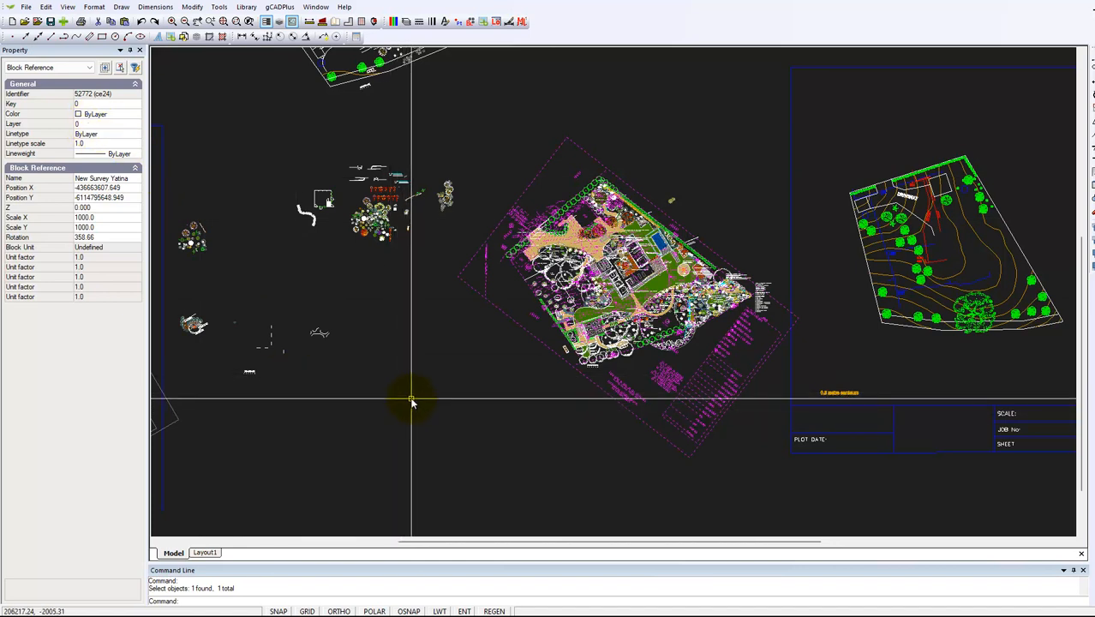
{"action": "key", "text": "Escape"}
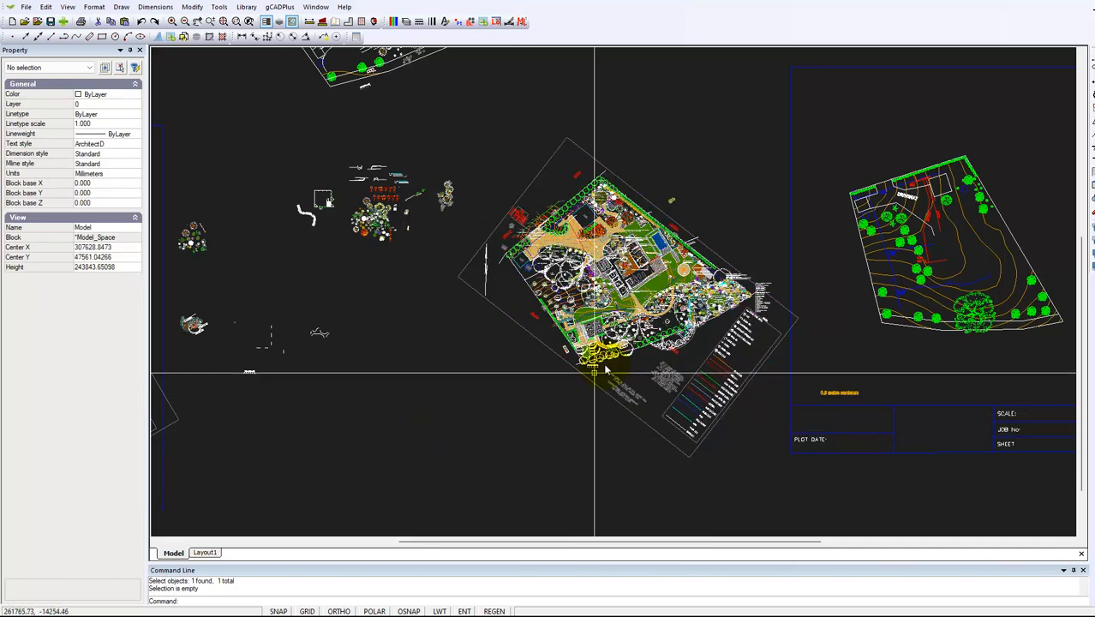
{"action": "left_click", "coordinate": [610, 324]}
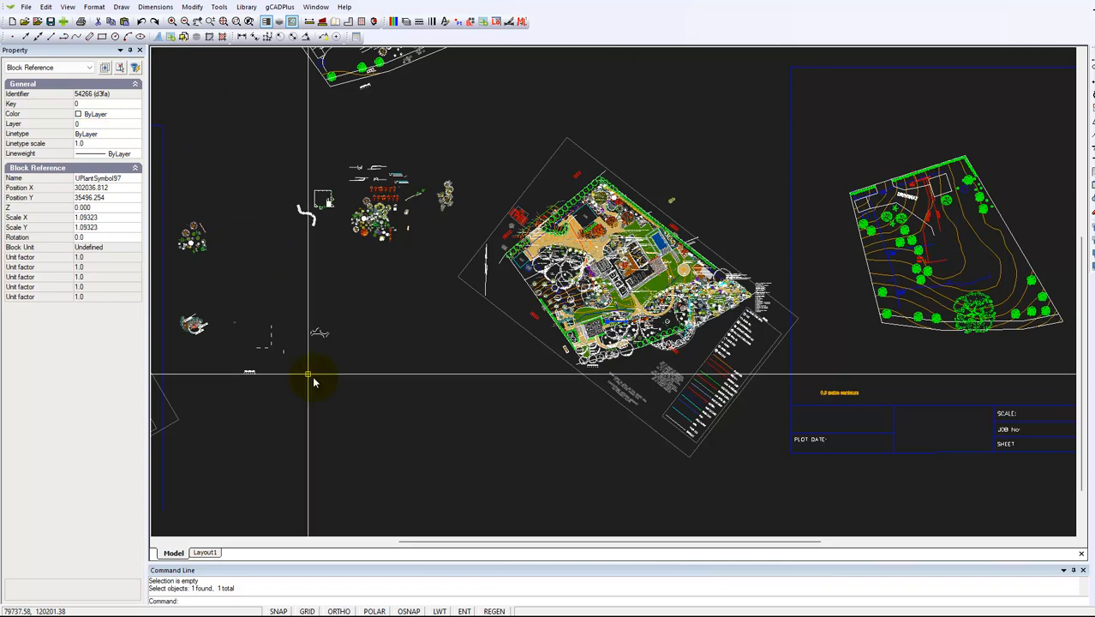
{"action": "key", "text": "Escape"}
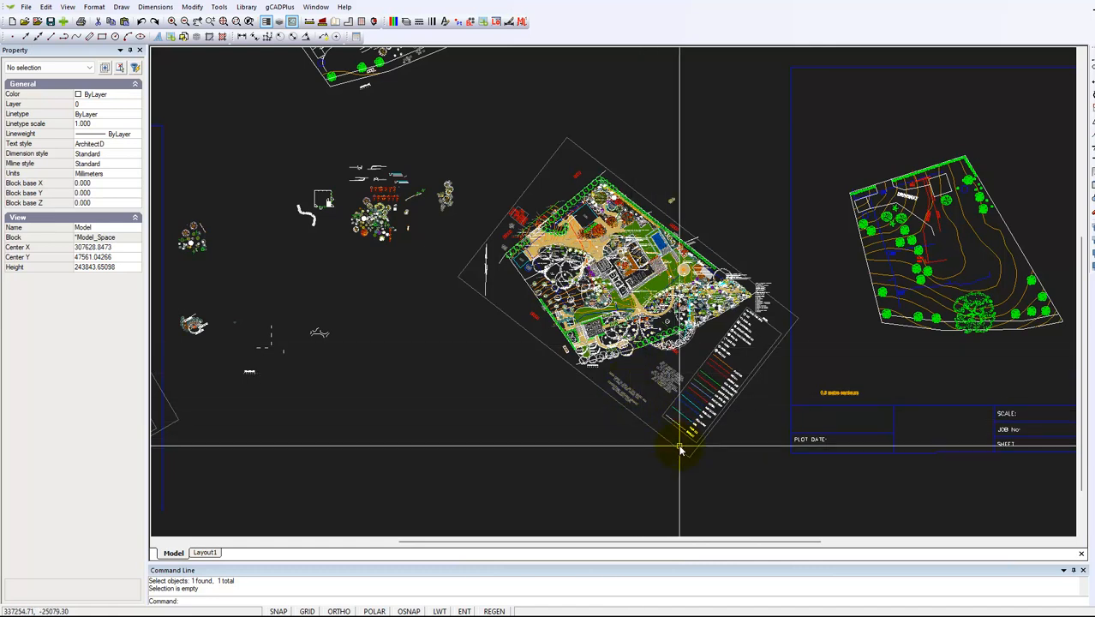
Open the New Survey Yatina block around the garden plan for block editing
{"action": "left_click", "coordinate": [677, 448]}
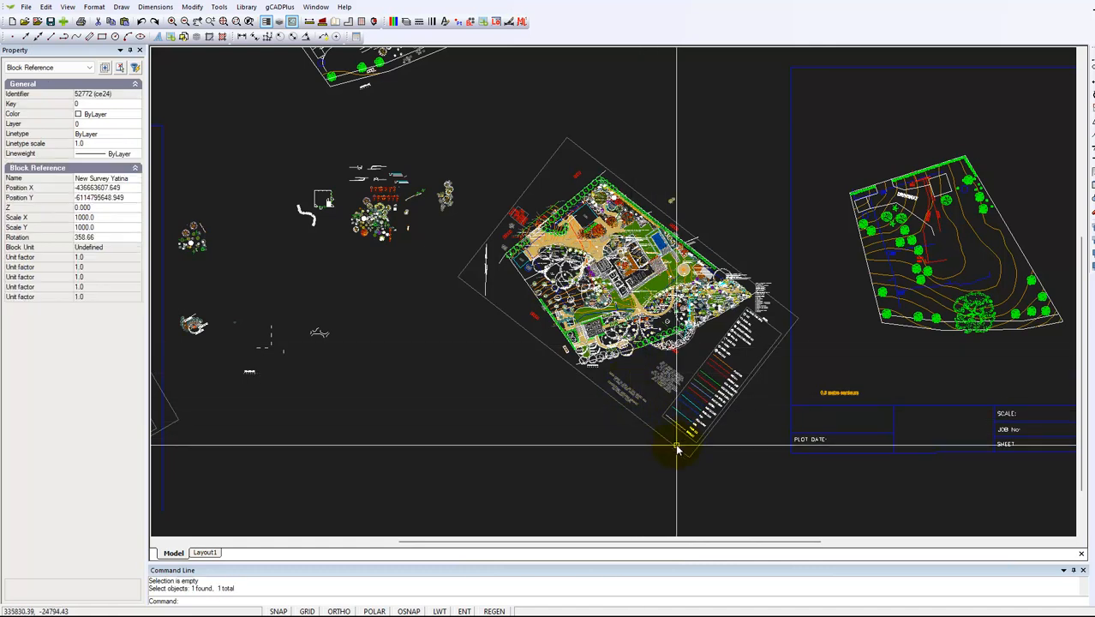
{"action": "right_click", "coordinate": [677, 448]}
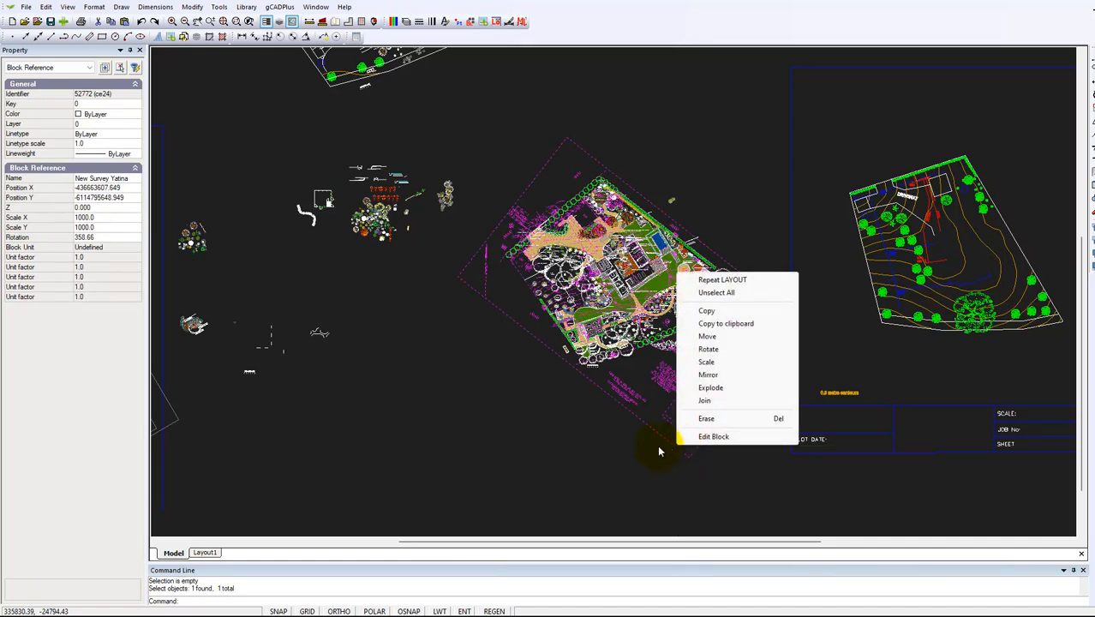
{"action": "left_click", "coordinate": [710, 436]}
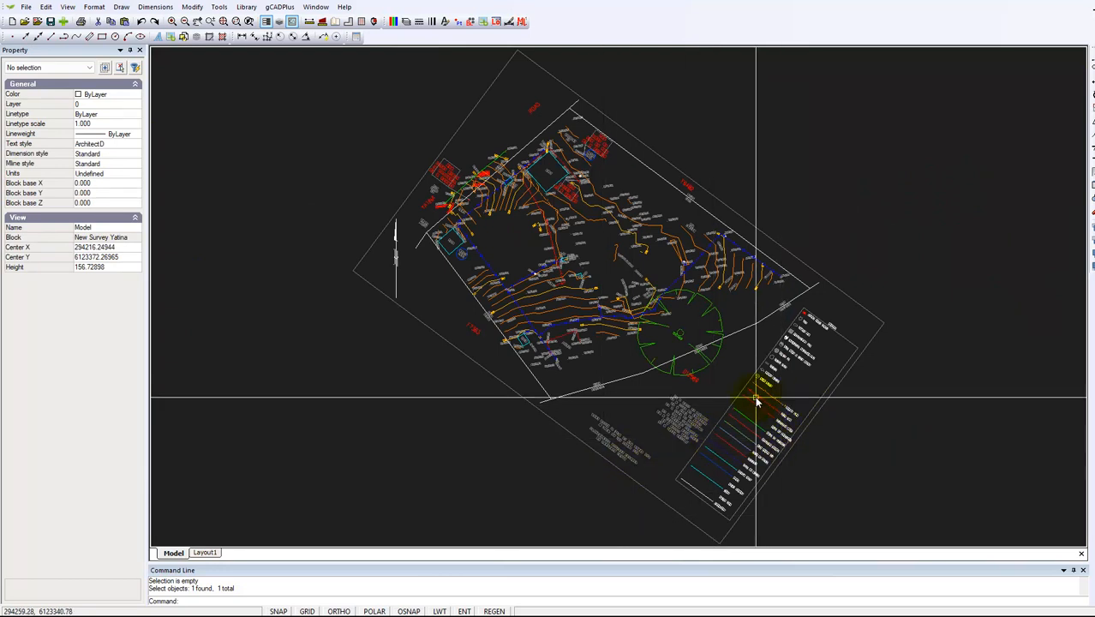
Inspect the properties of the survey's abbreviations text to identify its layer, and deselect it
{"action": "scroll", "coordinate": [758, 397], "scroll_direction": "up", "scroll_amount": 2}
{"action": "left_click", "coordinate": [644, 438]}
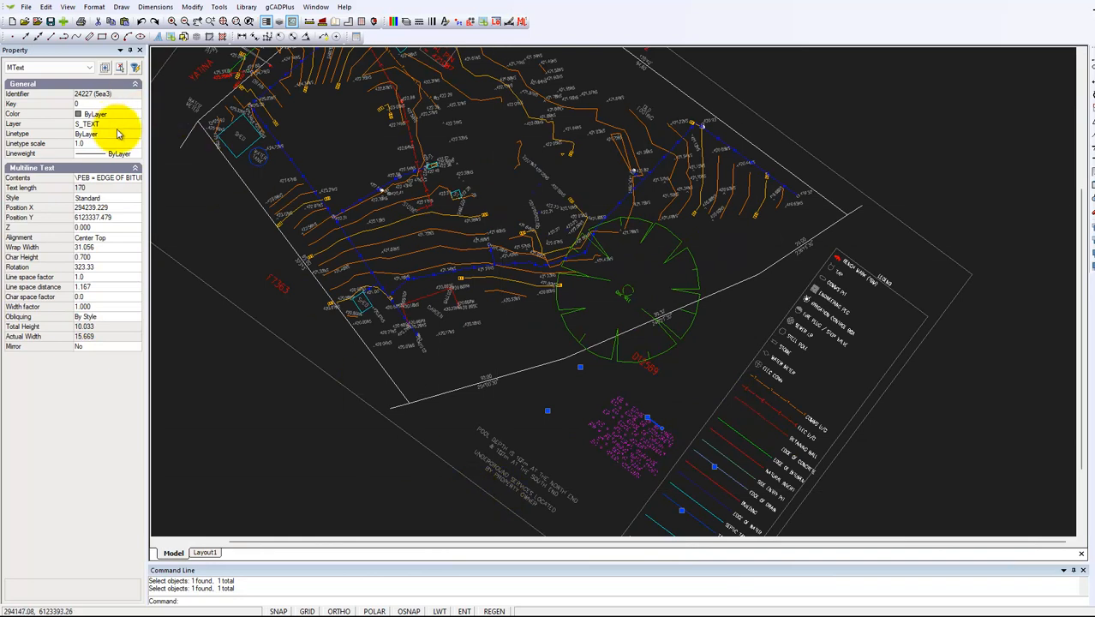
{"action": "key", "text": "Escape"}
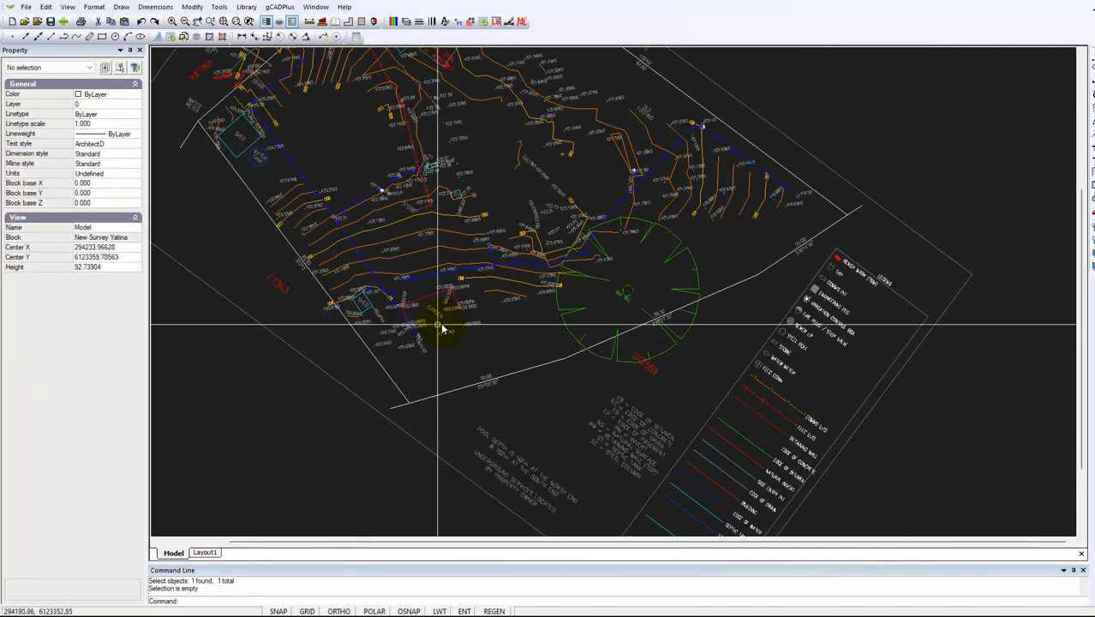
Turn off the S_TEXT and L-PLNT-CONSTRUCTION layers in the layer properties
{"action": "left_click", "coordinate": [405, 22]}
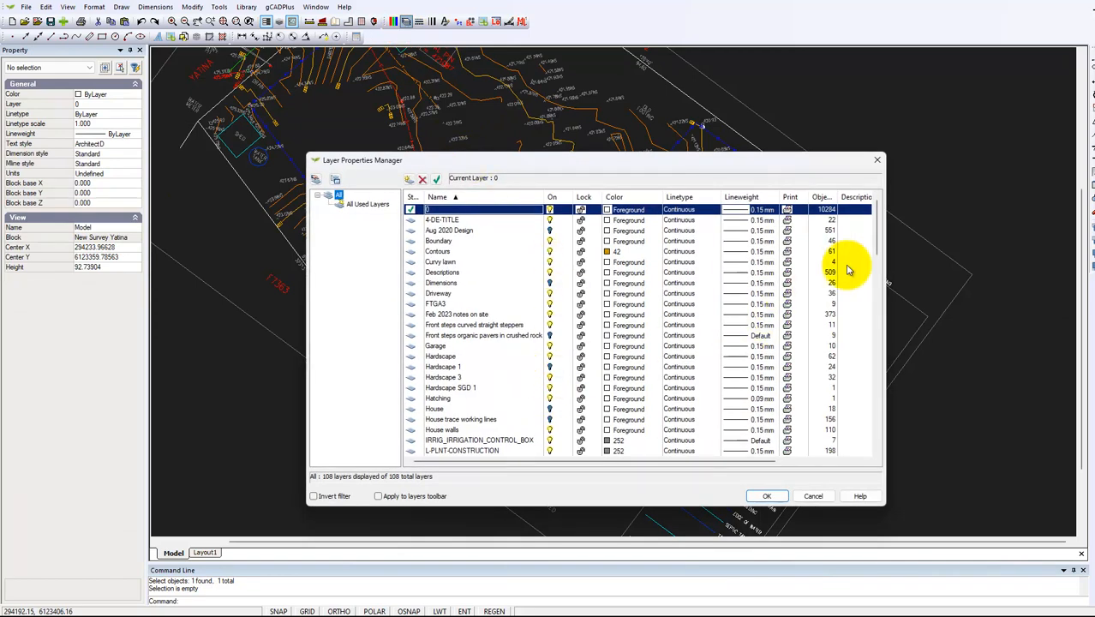
{"action": "left_click_drag", "start_coordinate": [877, 247], "coordinate": [862, 405]}
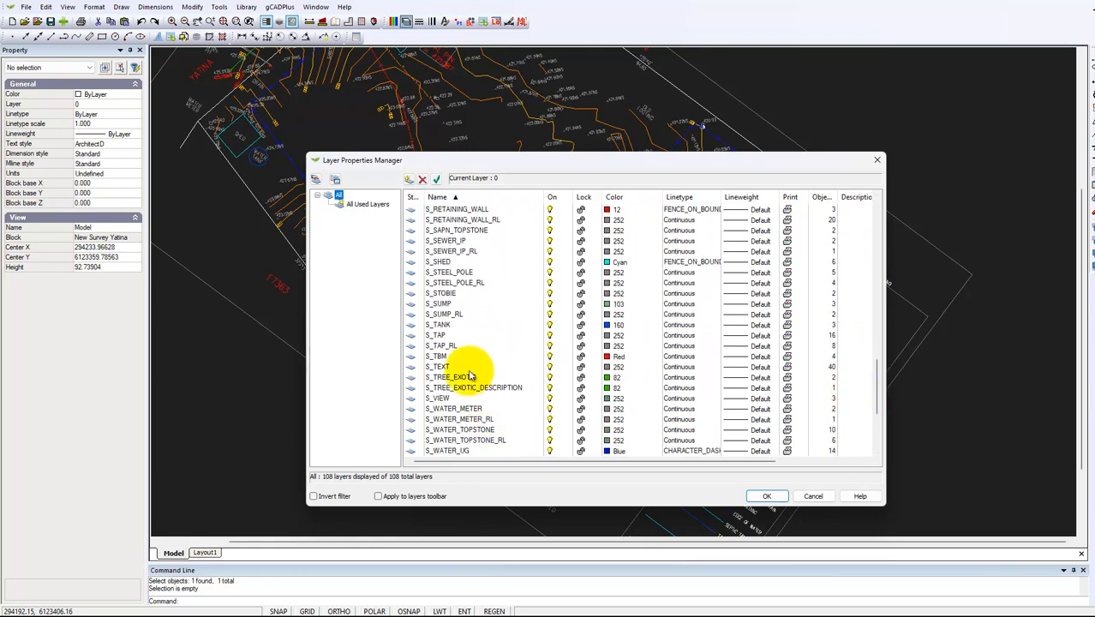
{"action": "left_click", "coordinate": [552, 368]}
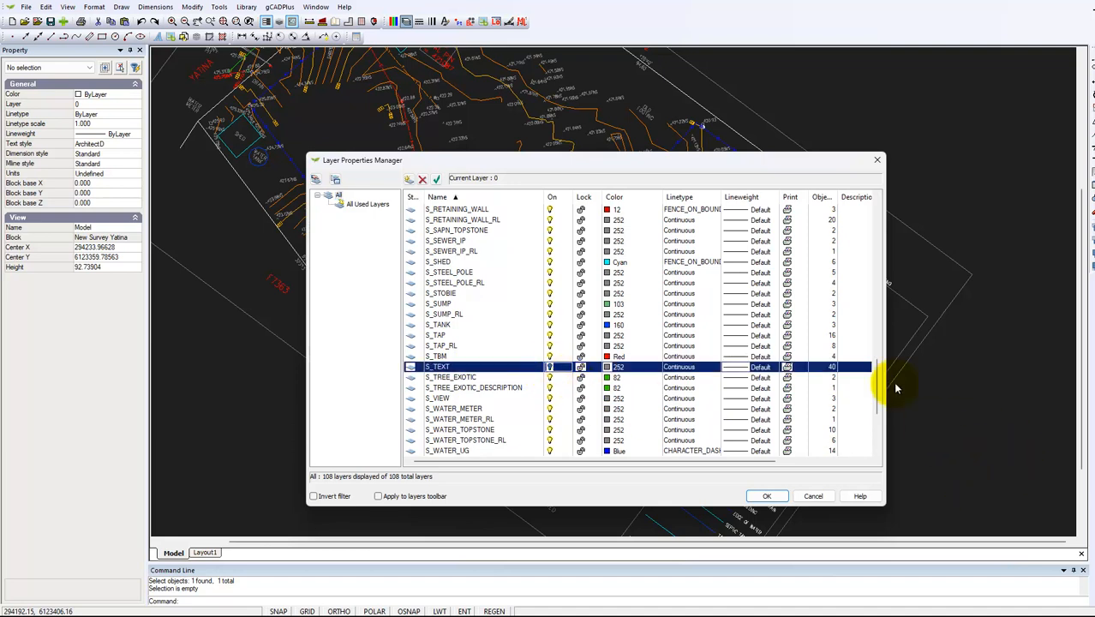
{"action": "left_click_drag", "start_coordinate": [877, 397], "coordinate": [898, 278]}
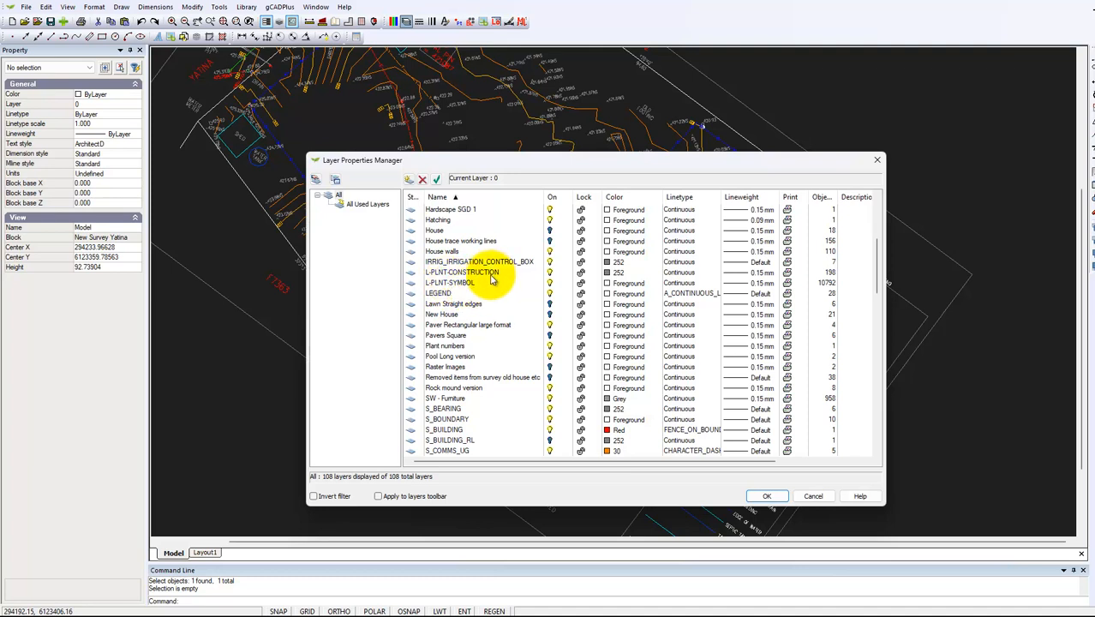
{"action": "left_click", "coordinate": [552, 274]}
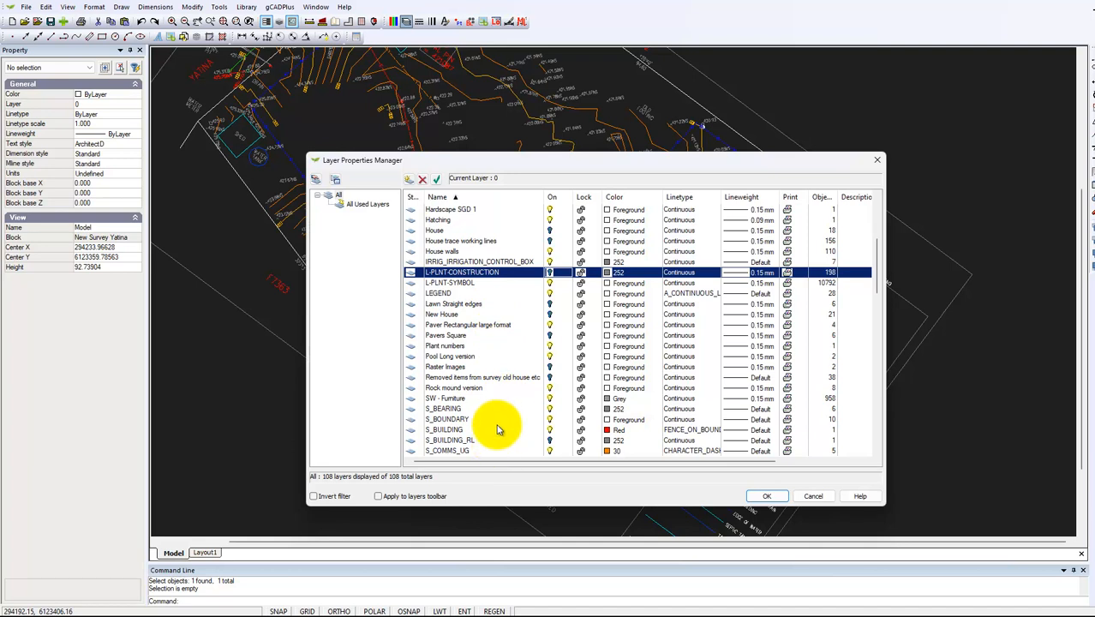
{"action": "left_click", "coordinate": [767, 497]}
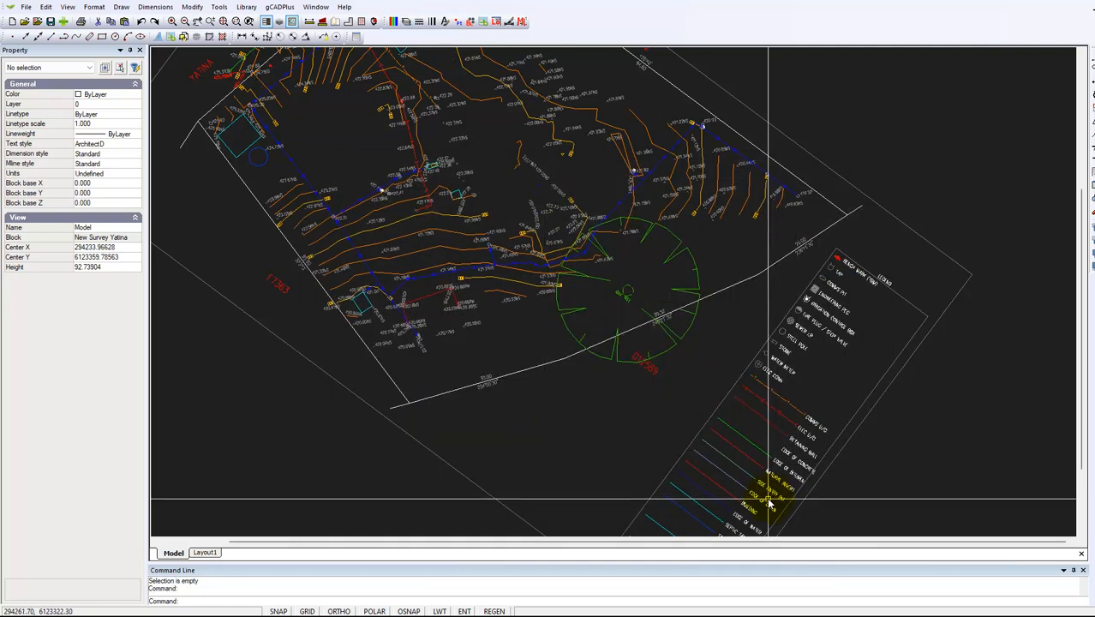
Close the block editor and return to Layout1
{"action": "right_click", "coordinate": [569, 414]}
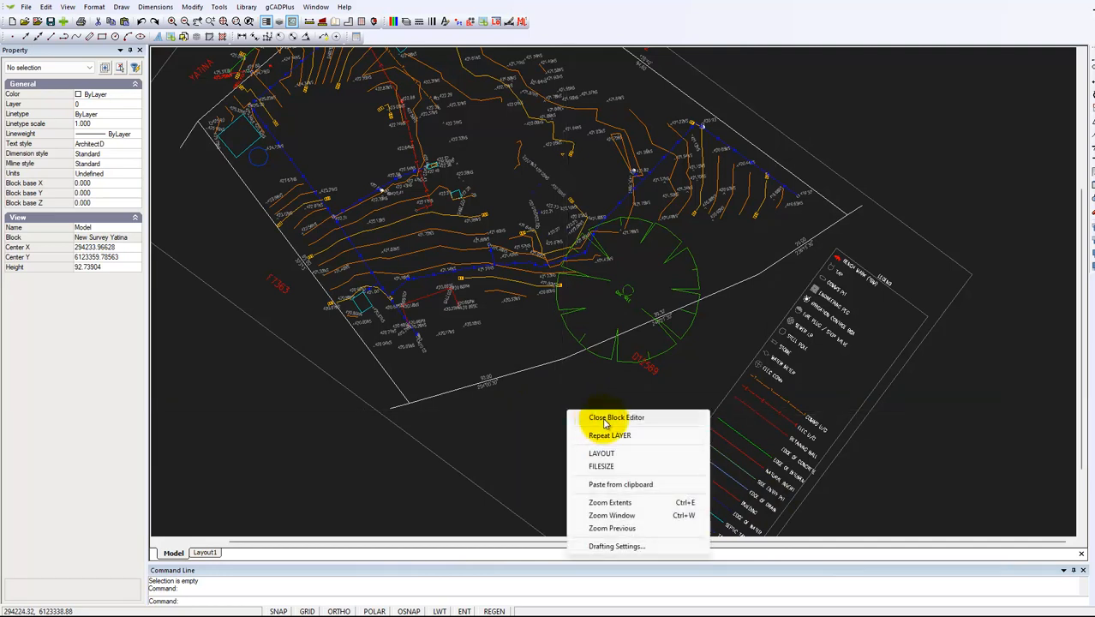
{"action": "left_click", "coordinate": [604, 419]}
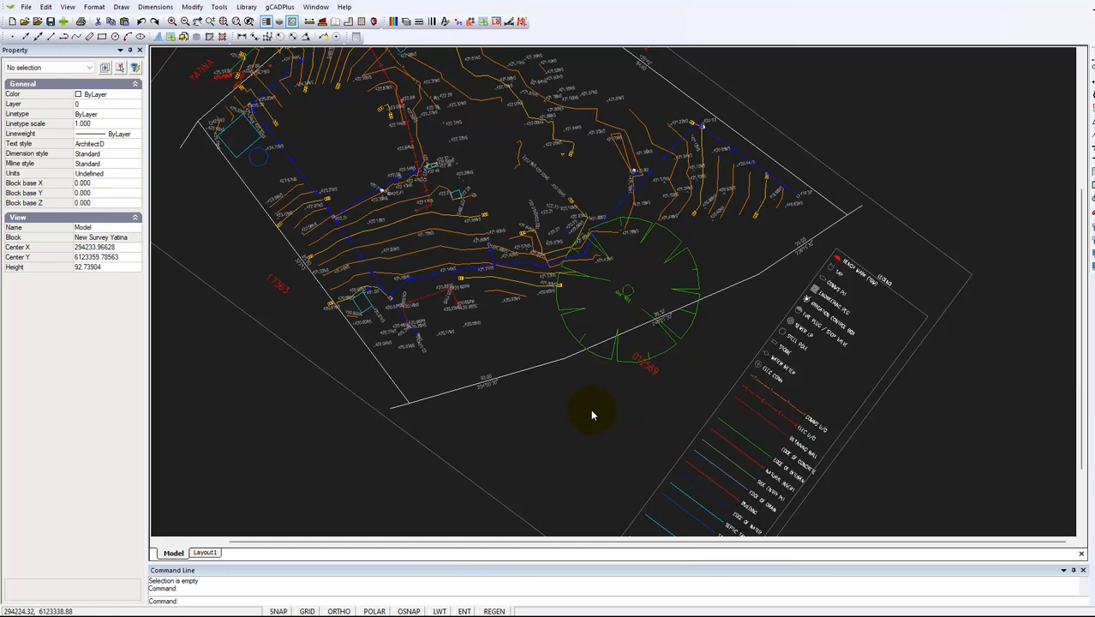
{"action": "left_click", "coordinate": [216, 553]}
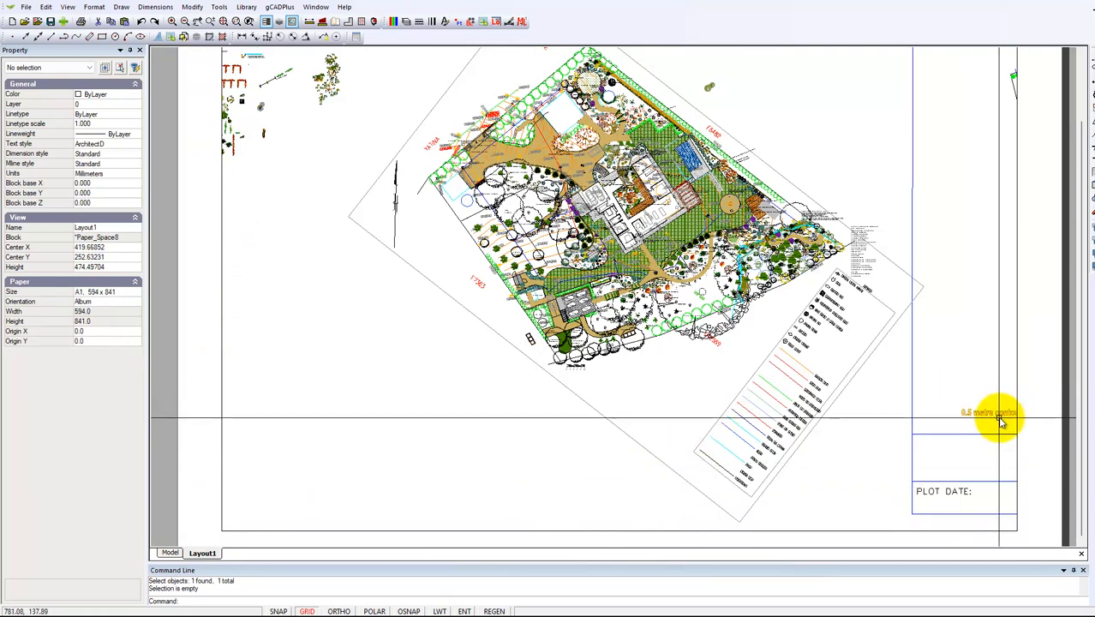
Freeze the Contours layer in the layout viewport, deselect the viewport and check the contour lines in the garden plan
{"action": "scroll", "coordinate": [656, 401], "scroll_direction": "down", "scroll_amount": 3}
{"action": "scroll", "coordinate": [655, 401], "scroll_direction": "down", "scroll_amount": 1}
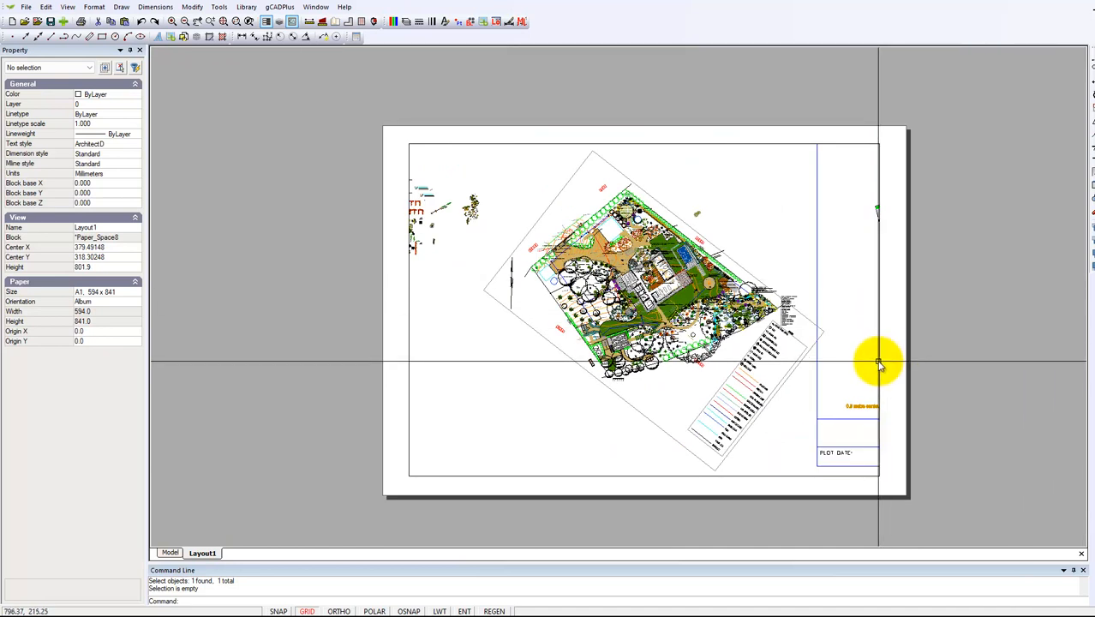
{"action": "left_click", "coordinate": [879, 364]}
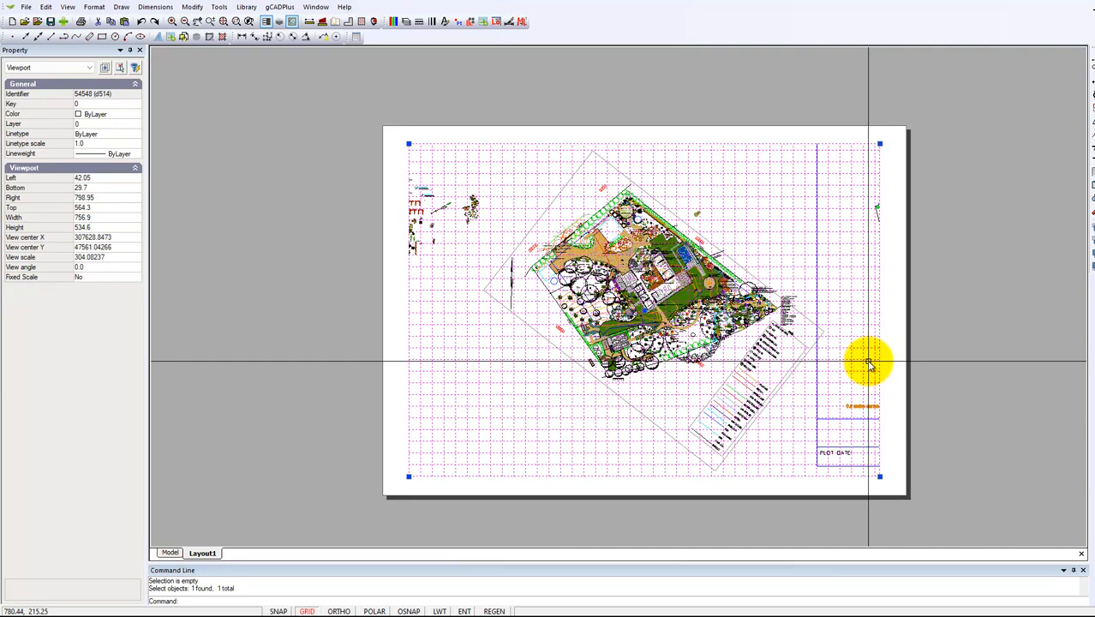
{"action": "right_click", "coordinate": [870, 365]}
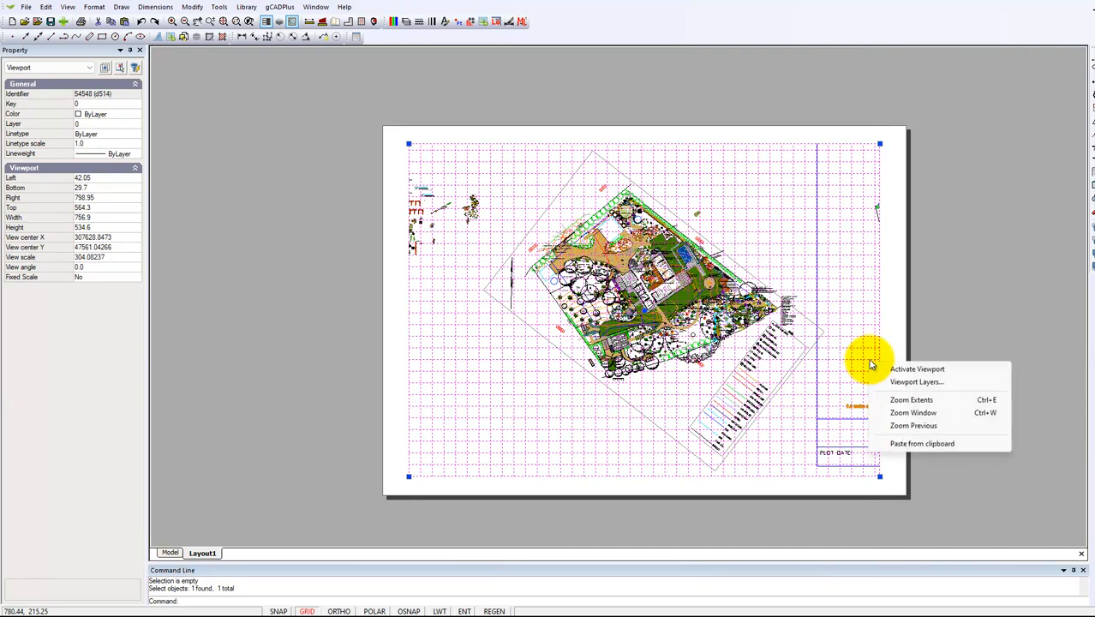
{"action": "left_click", "coordinate": [913, 382]}
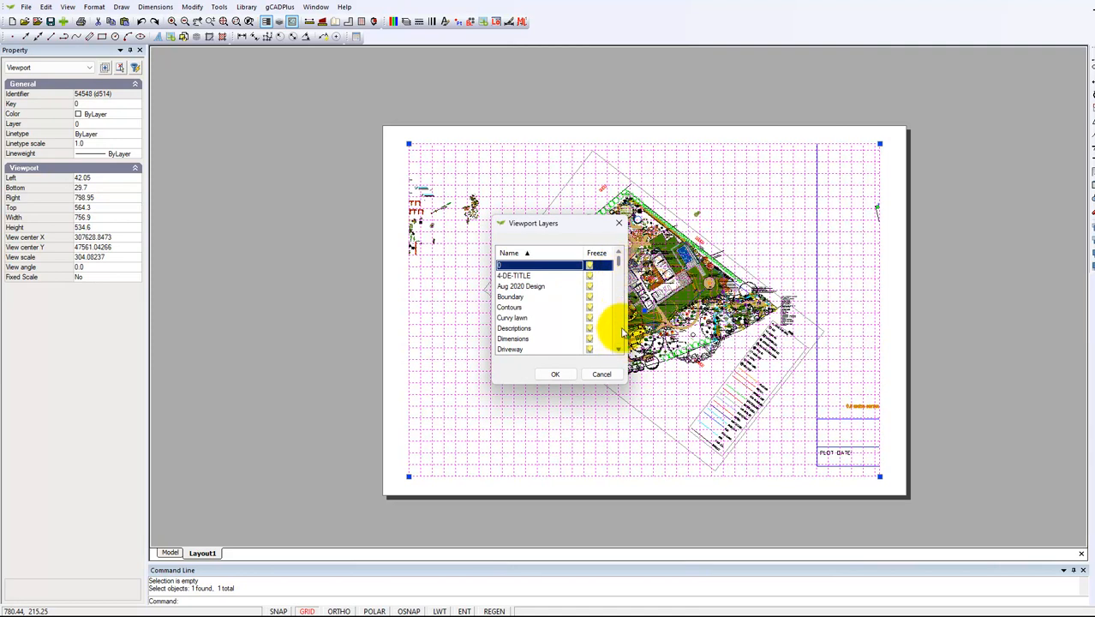
{"action": "left_click", "coordinate": [589, 308]}
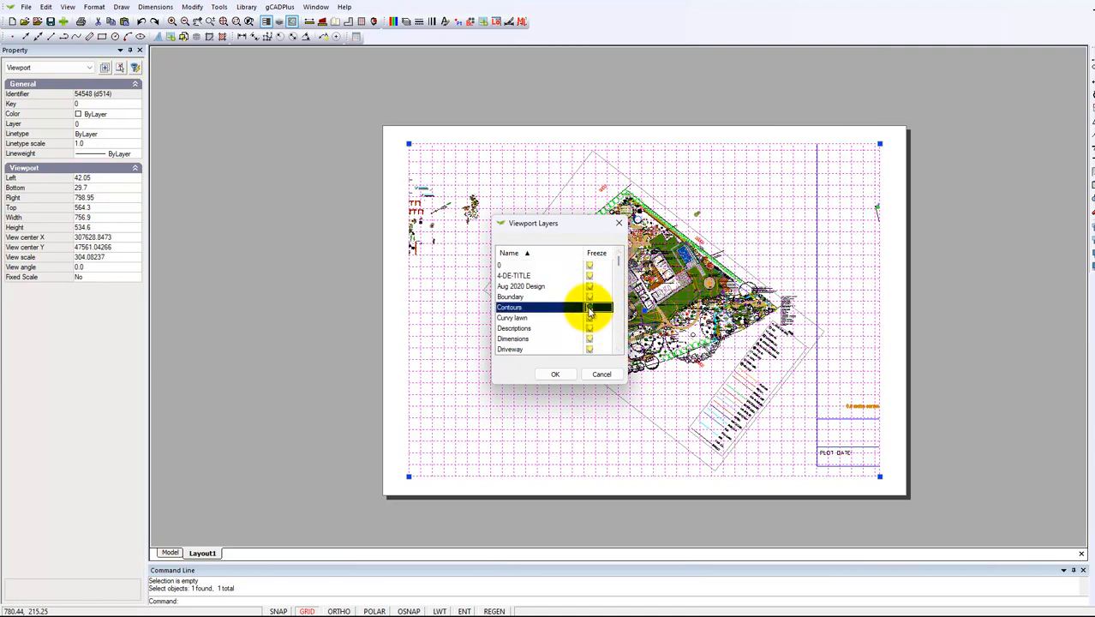
{"action": "left_click", "coordinate": [555, 376]}
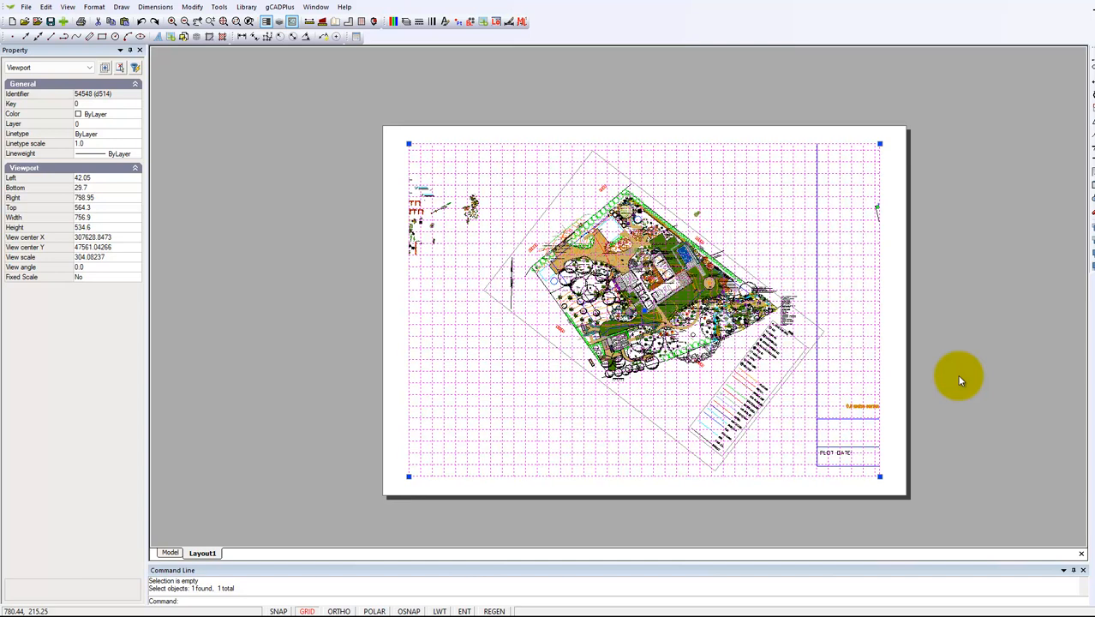
{"action": "key", "text": "Escape"}
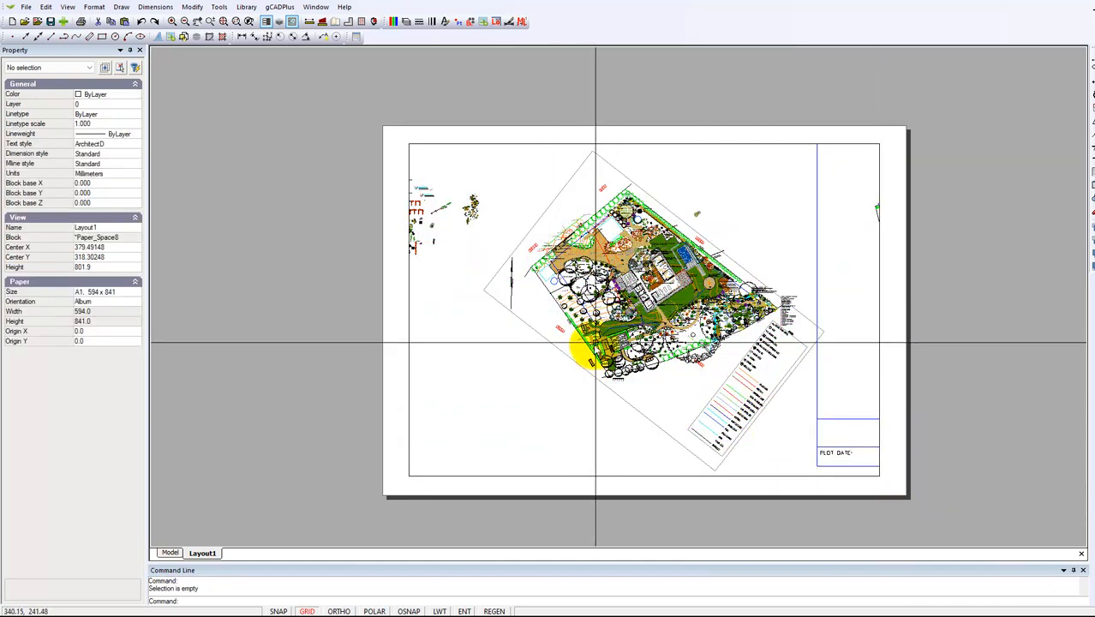
{"action": "scroll", "coordinate": [580, 307], "scroll_direction": "up", "scroll_amount": 3}
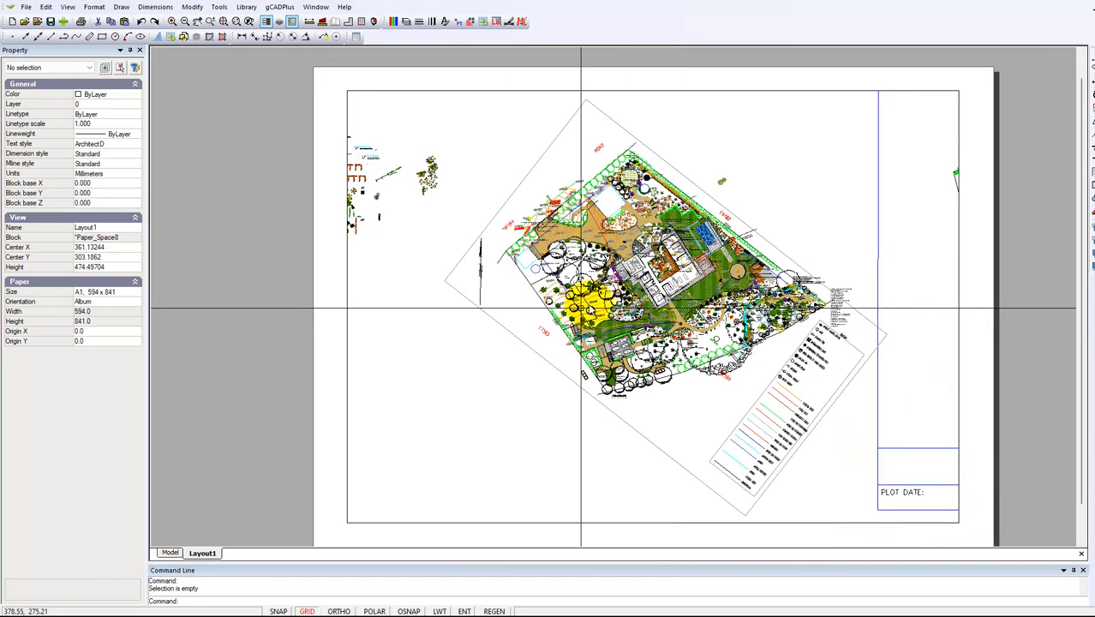
{"action": "scroll", "coordinate": [590, 306], "scroll_direction": "up", "scroll_amount": 1}
{"action": "scroll", "coordinate": [647, 330], "scroll_direction": "up", "scroll_amount": 1}
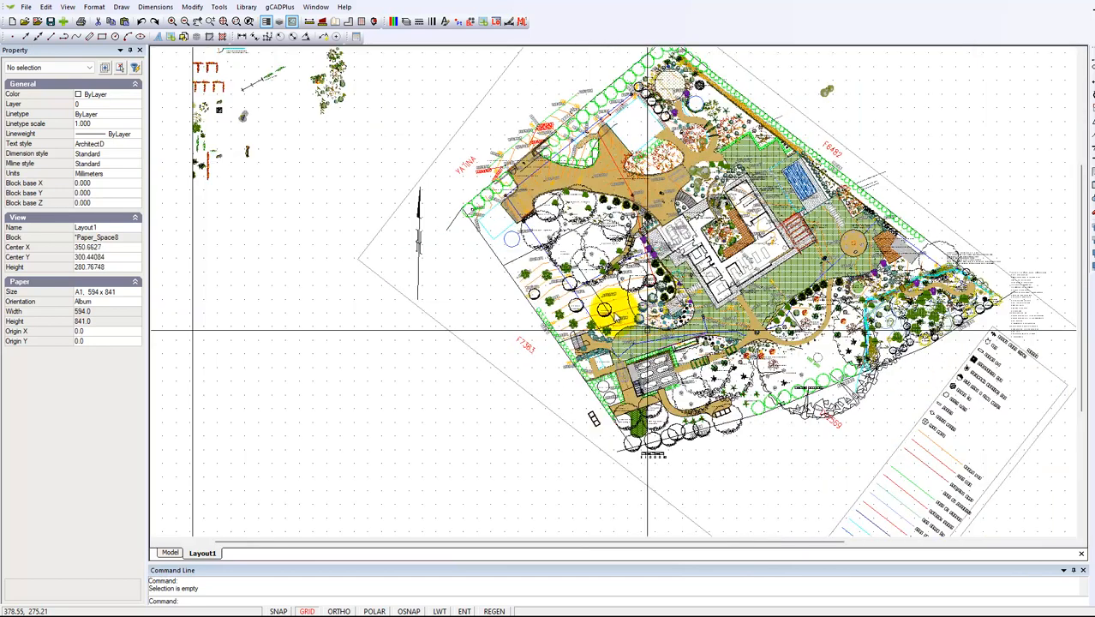
{"action": "scroll", "coordinate": [596, 298], "scroll_direction": "up", "scroll_amount": 1}
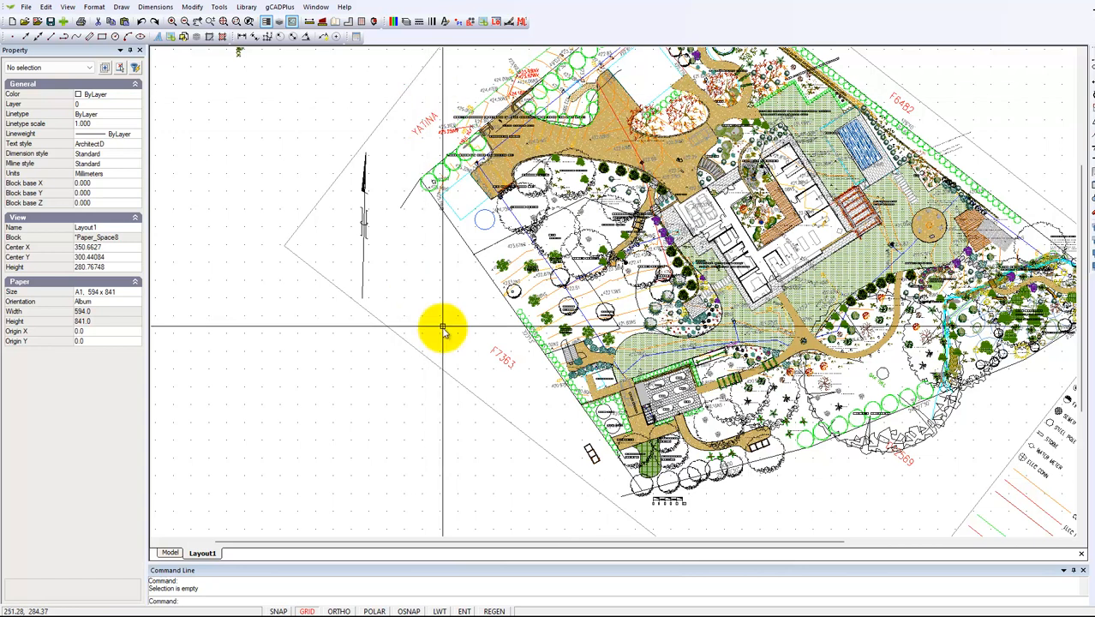
{"action": "scroll", "coordinate": [422, 306], "scroll_direction": "down", "scroll_amount": 1}
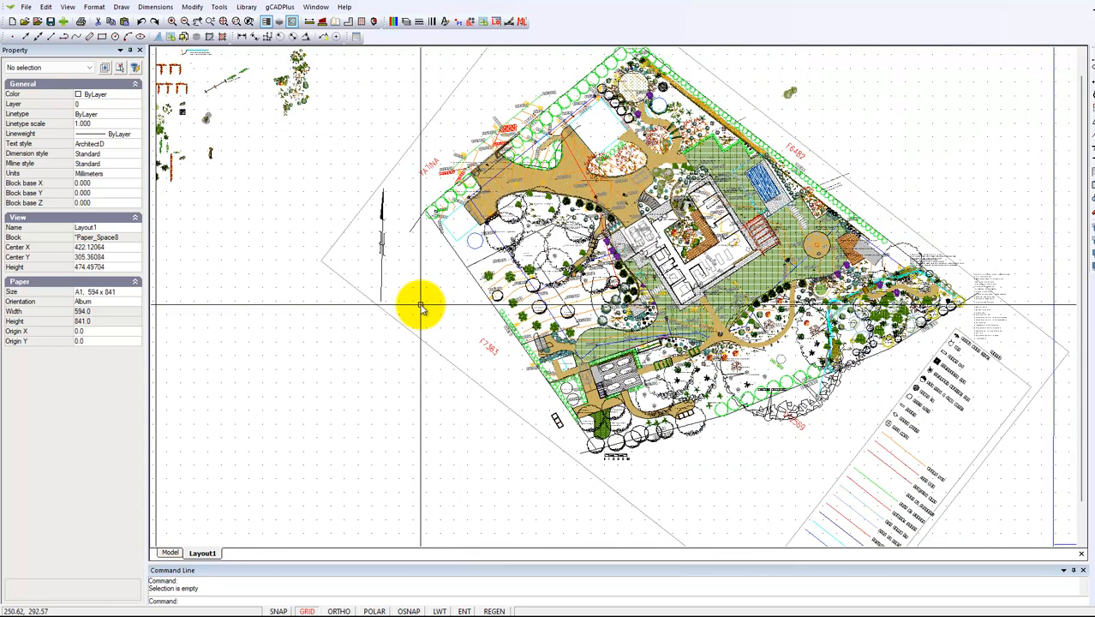
{"action": "scroll", "coordinate": [421, 306], "scroll_direction": "down", "scroll_amount": 1}
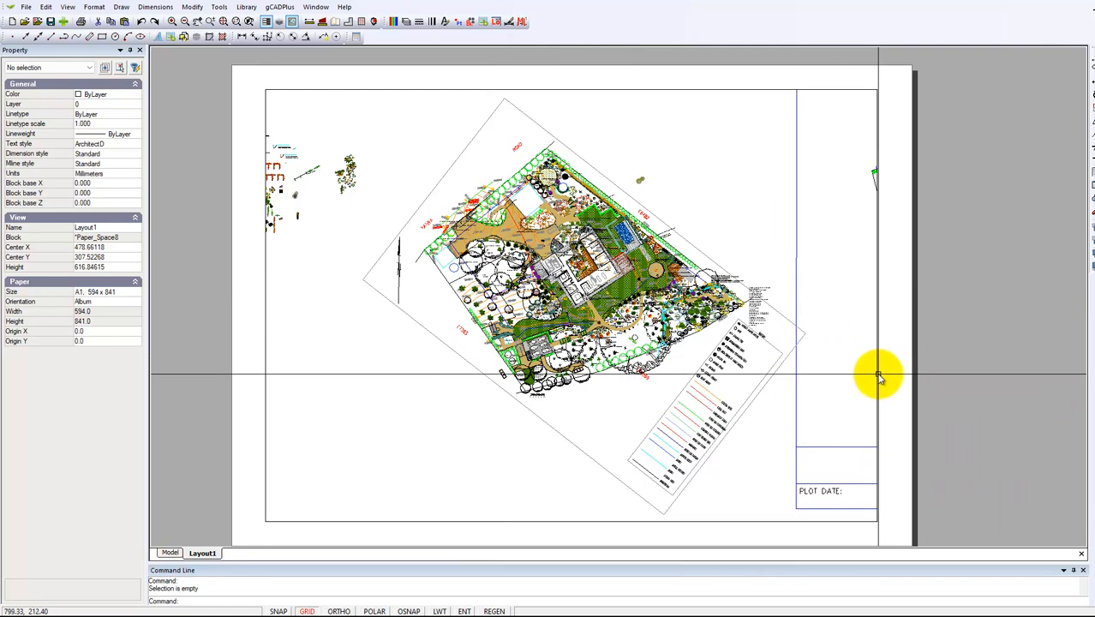
Freeze the S_MAJOR_CONTOUR and S_MINOR_CONTOUR layers in the layout viewport and deselect it
{"action": "left_click", "coordinate": [879, 375]}
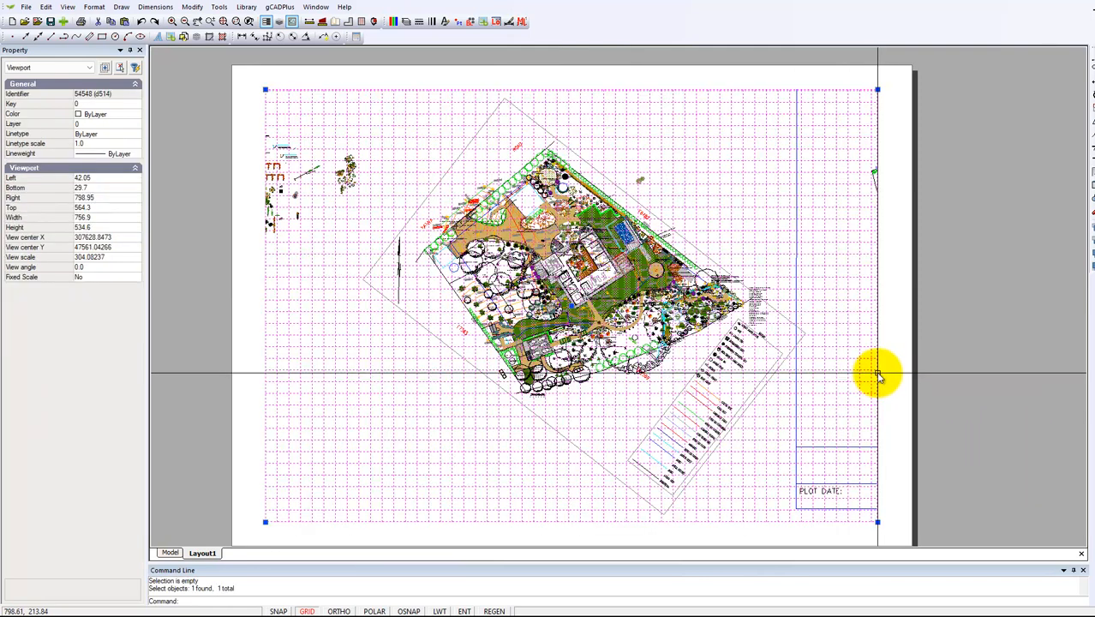
{"action": "right_click", "coordinate": [877, 376]}
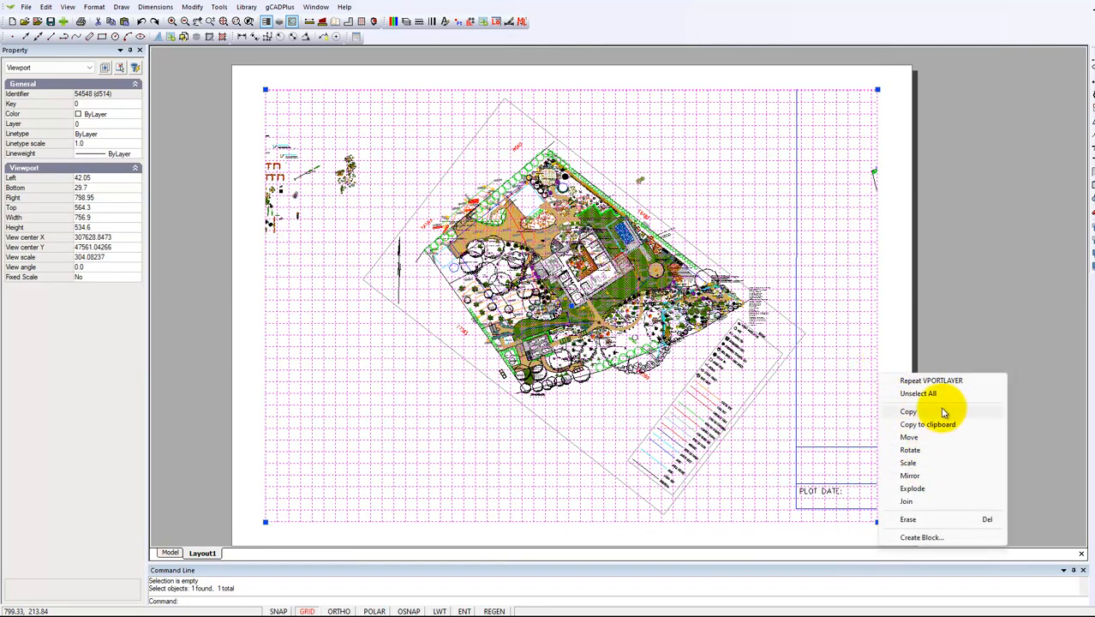
{"action": "left_click", "coordinate": [924, 383]}
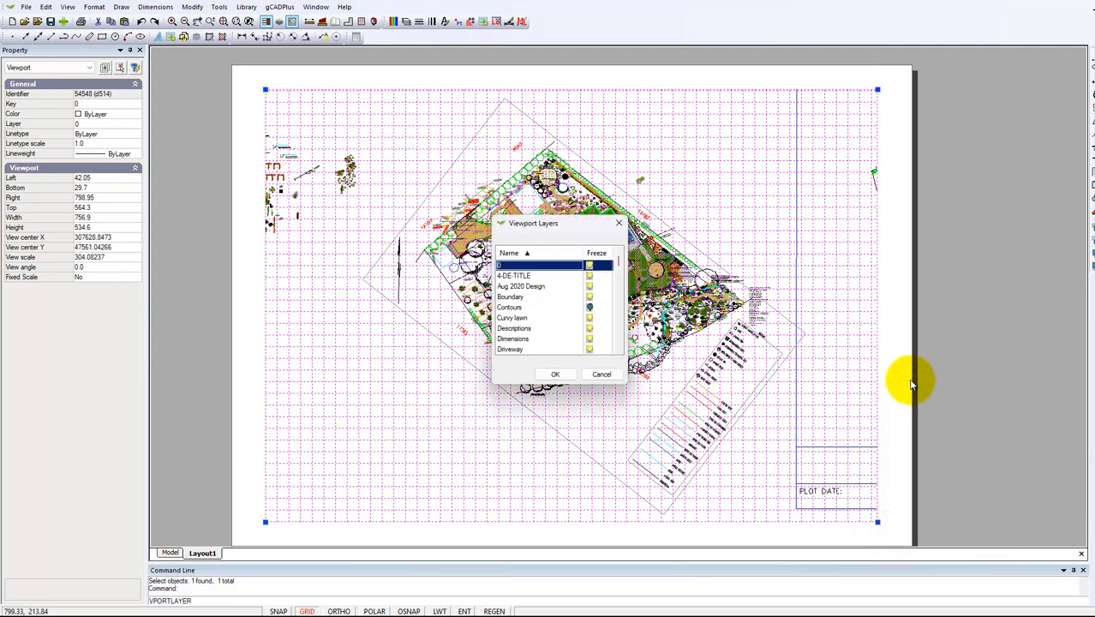
{"action": "left_click", "coordinate": [619, 352]}
{"action": "left_click", "coordinate": [620, 351]}
{"action": "left_click", "coordinate": [619, 351]}
{"action": "left_click", "coordinate": [619, 351]}
{"action": "left_click", "coordinate": [619, 342]}
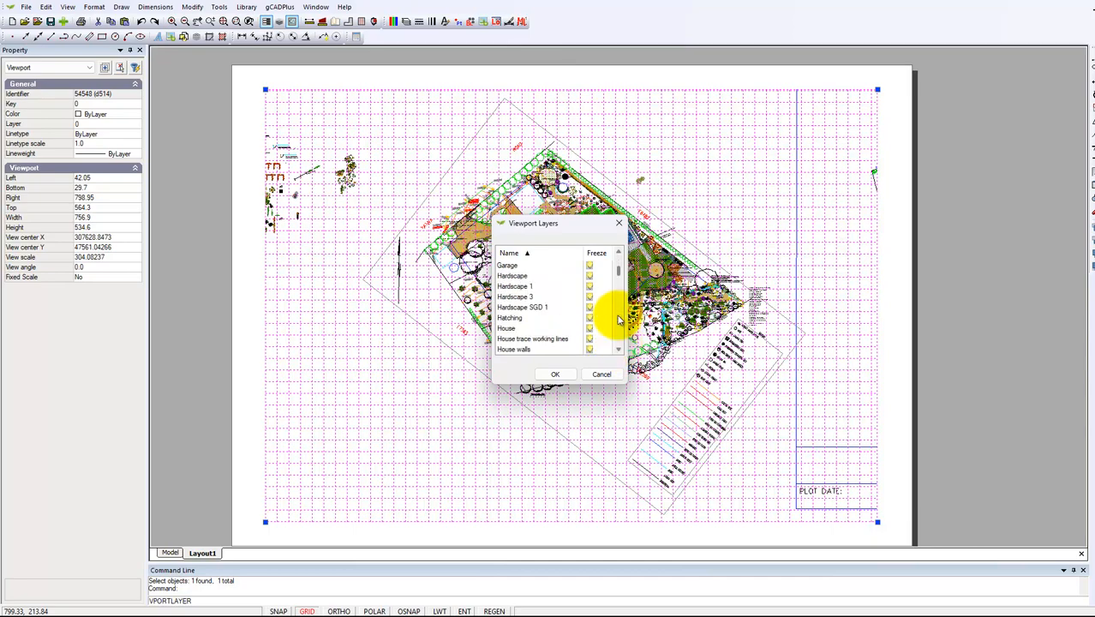
{"action": "left_click_drag", "start_coordinate": [620, 274], "coordinate": [619, 304]}
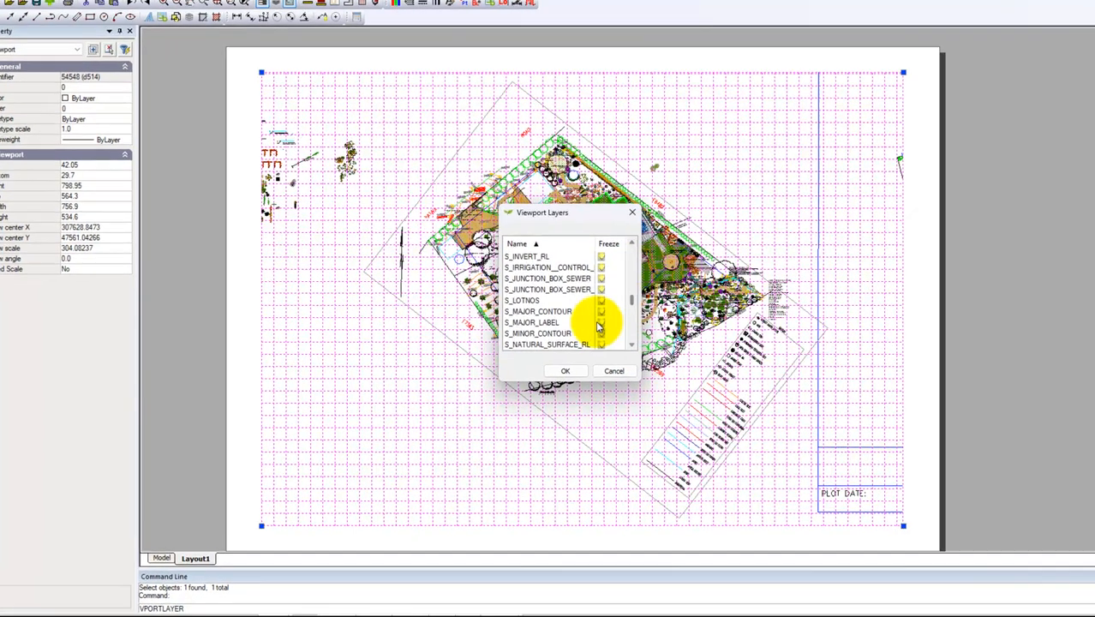
{"action": "scroll", "coordinate": [595, 300], "scroll_direction": "up", "scroll_amount": 1}
{"action": "scroll", "coordinate": [594, 300], "scroll_direction": "up", "scroll_amount": 2}
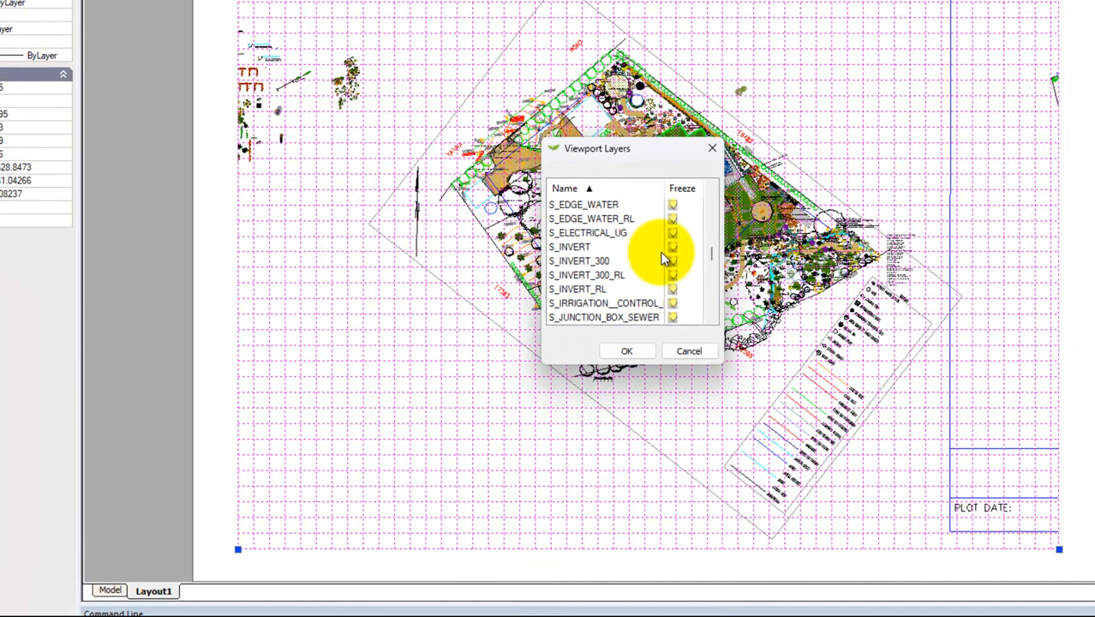
{"action": "scroll", "coordinate": [660, 253], "scroll_direction": "up", "scroll_amount": 4}
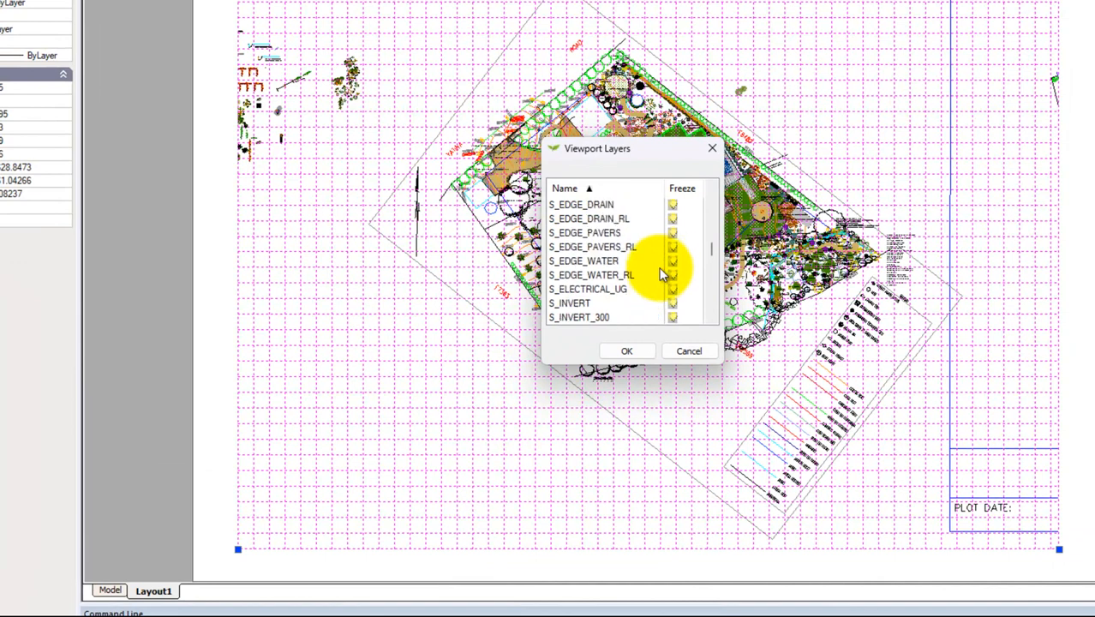
{"action": "scroll", "coordinate": [658, 251], "scroll_direction": "up", "scroll_amount": 1}
{"action": "scroll", "coordinate": [660, 252], "scroll_direction": "up", "scroll_amount": 2}
{"action": "scroll", "coordinate": [665, 254], "scroll_direction": "up", "scroll_amount": 1}
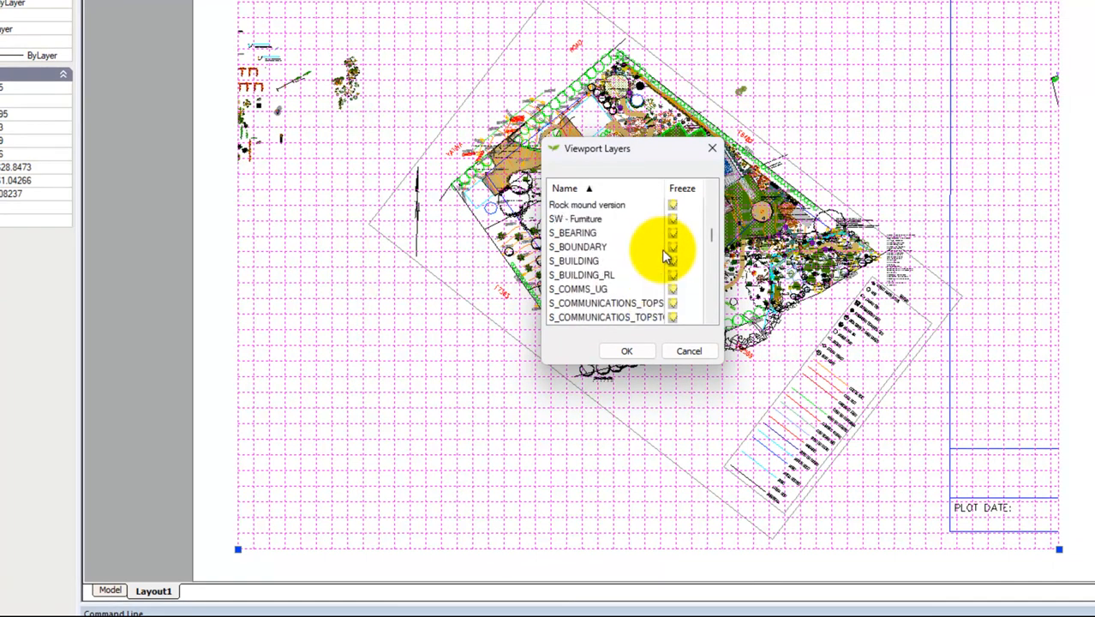
{"action": "scroll", "coordinate": [665, 257], "scroll_direction": "down", "scroll_amount": 4}
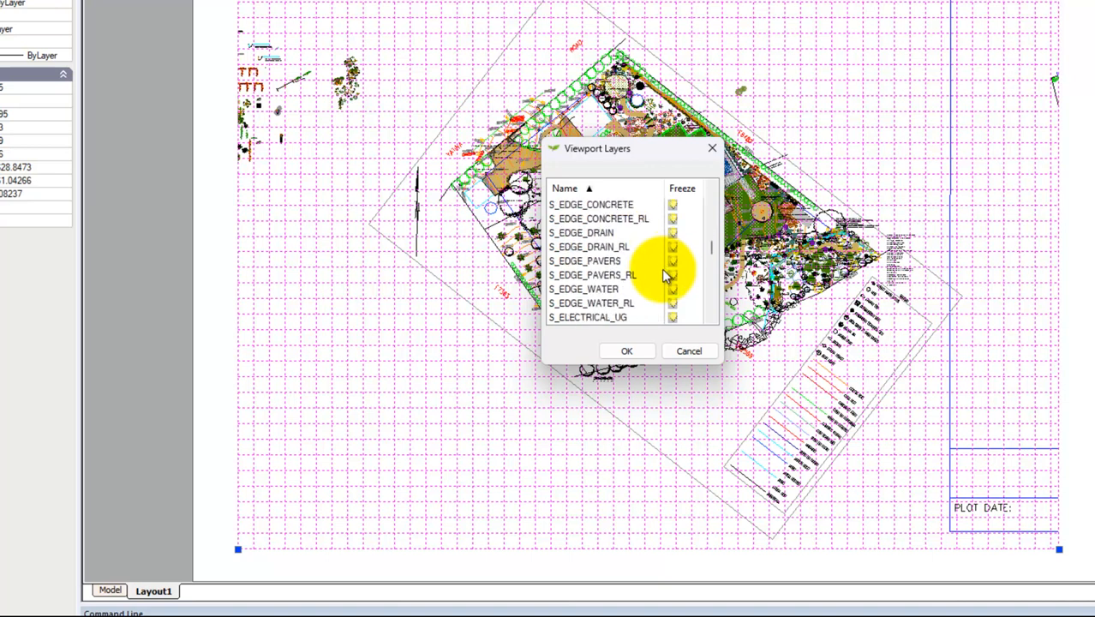
{"action": "scroll", "coordinate": [666, 276], "scroll_direction": "down", "scroll_amount": 1}
{"action": "scroll", "coordinate": [666, 276], "scroll_direction": "down", "scroll_amount": 1}
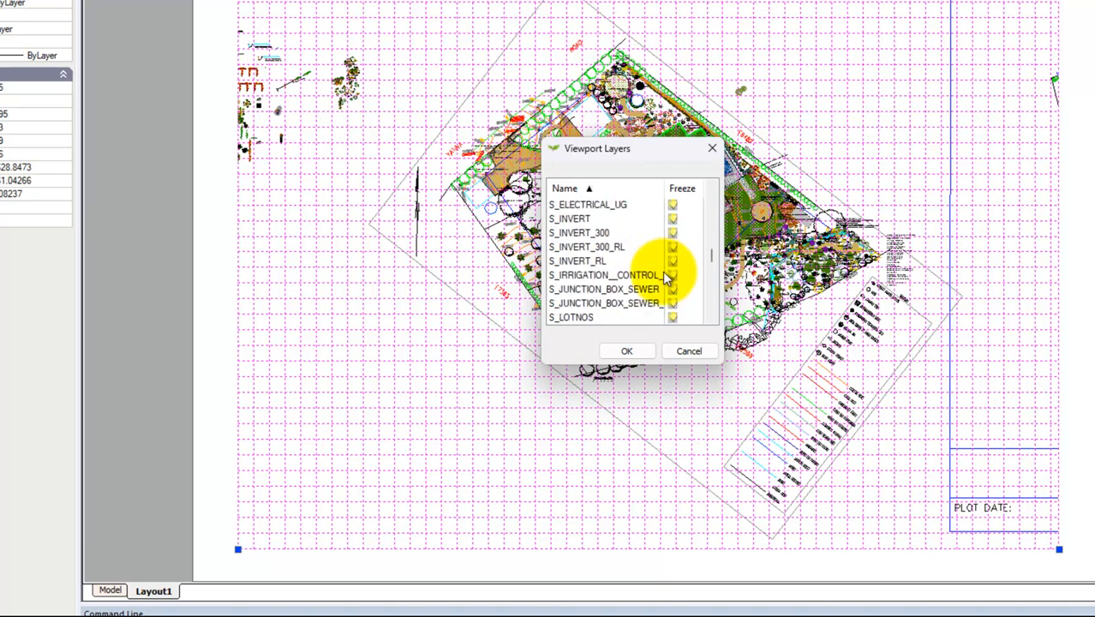
{"action": "scroll", "coordinate": [666, 276], "scroll_direction": "down", "scroll_amount": 3}
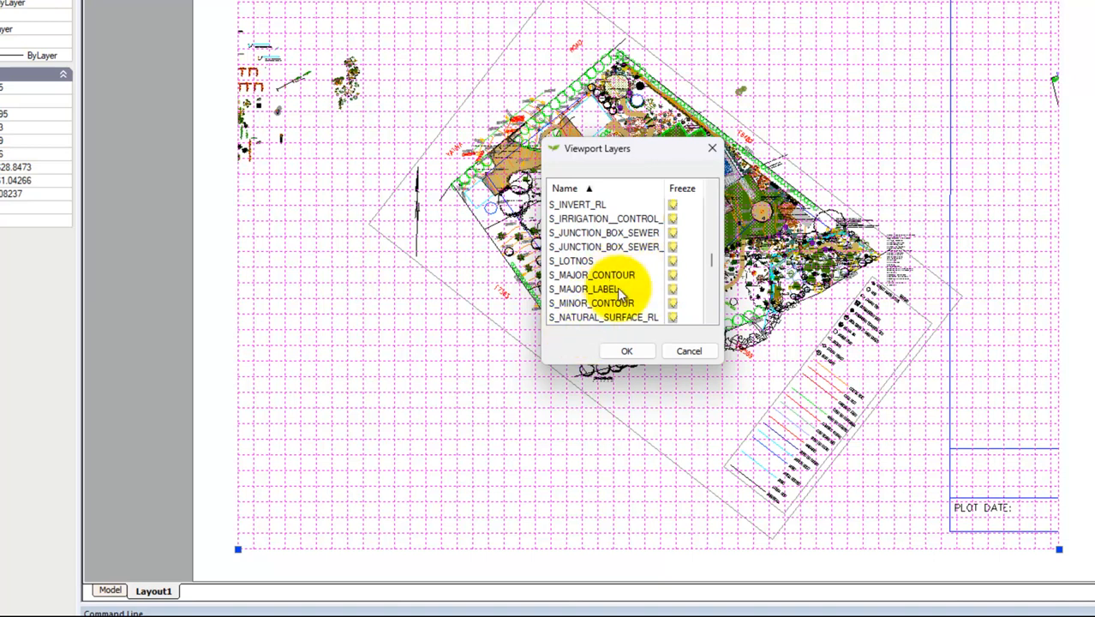
{"action": "left_click", "coordinate": [673, 275]}
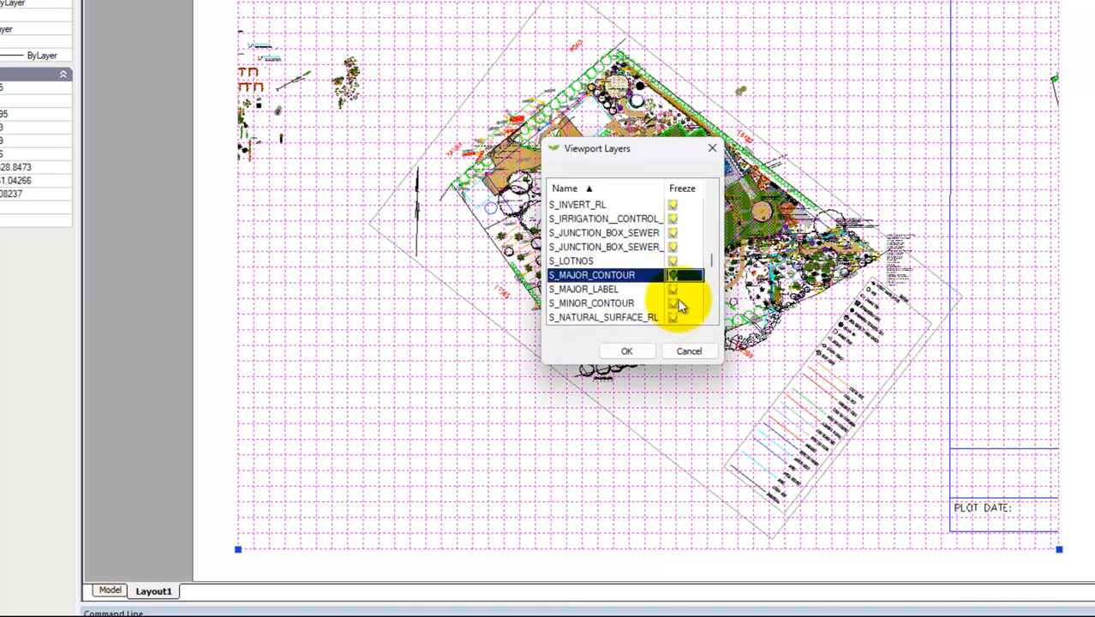
{"action": "left_click", "coordinate": [674, 303]}
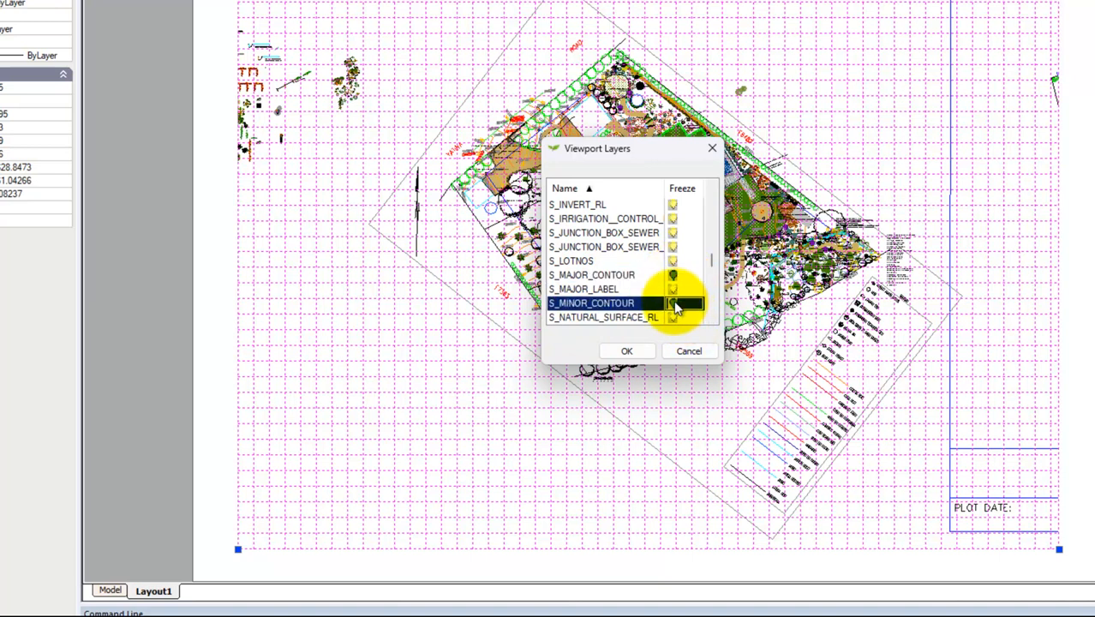
{"action": "left_click", "coordinate": [632, 351]}
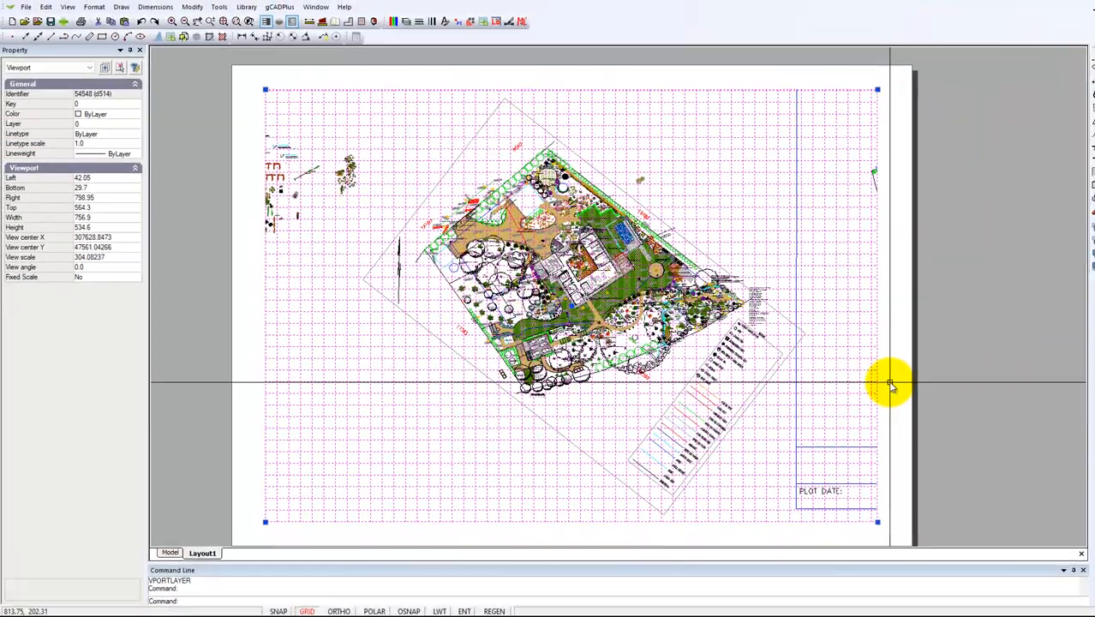
{"action": "scroll", "coordinate": [499, 295], "scroll_direction": "up", "scroll_amount": 1}
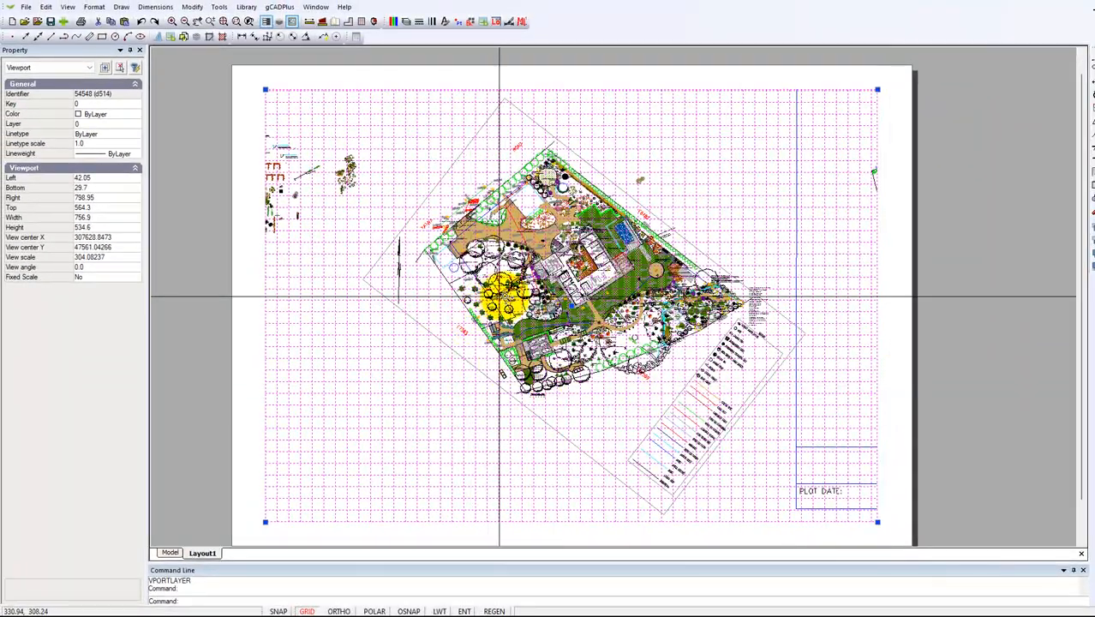
{"action": "key", "text": "Escape"}
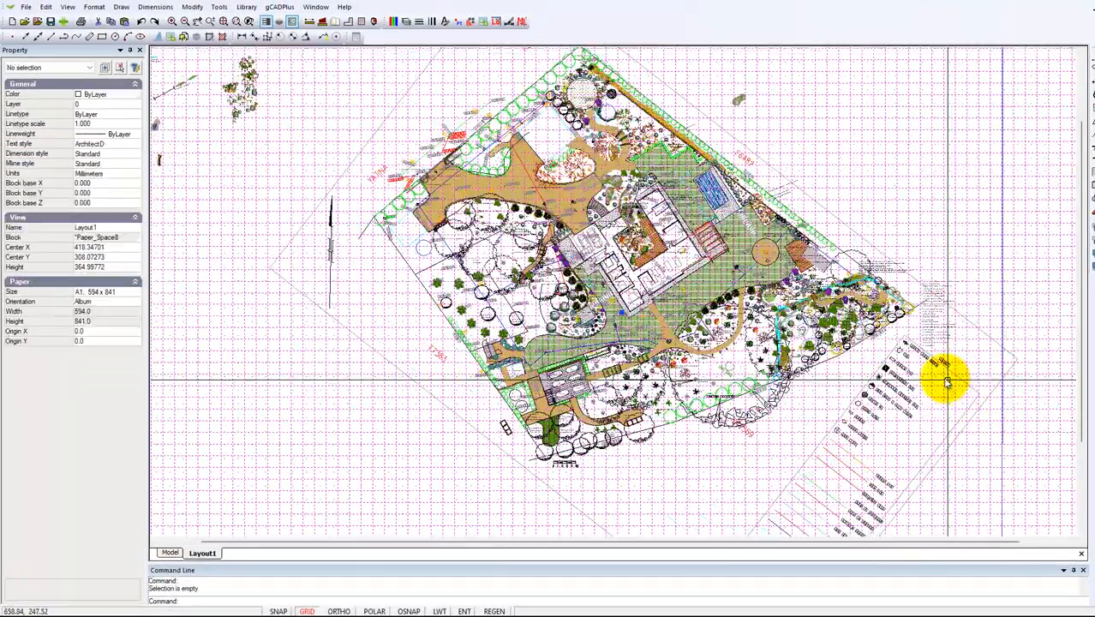